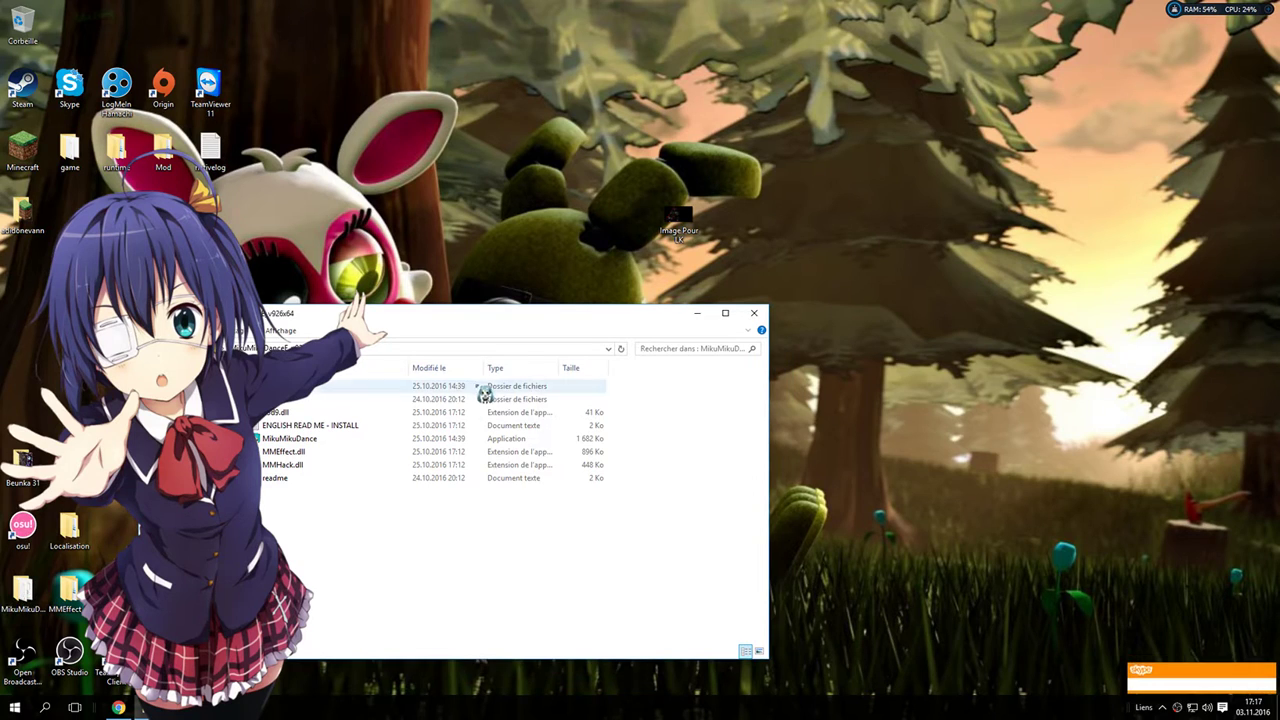
# - Copy the Exotic Butters and Sister Location Models folders from the MMD resources folder to the desktop and close that window
pyautogui.doubleClick(76, 592)
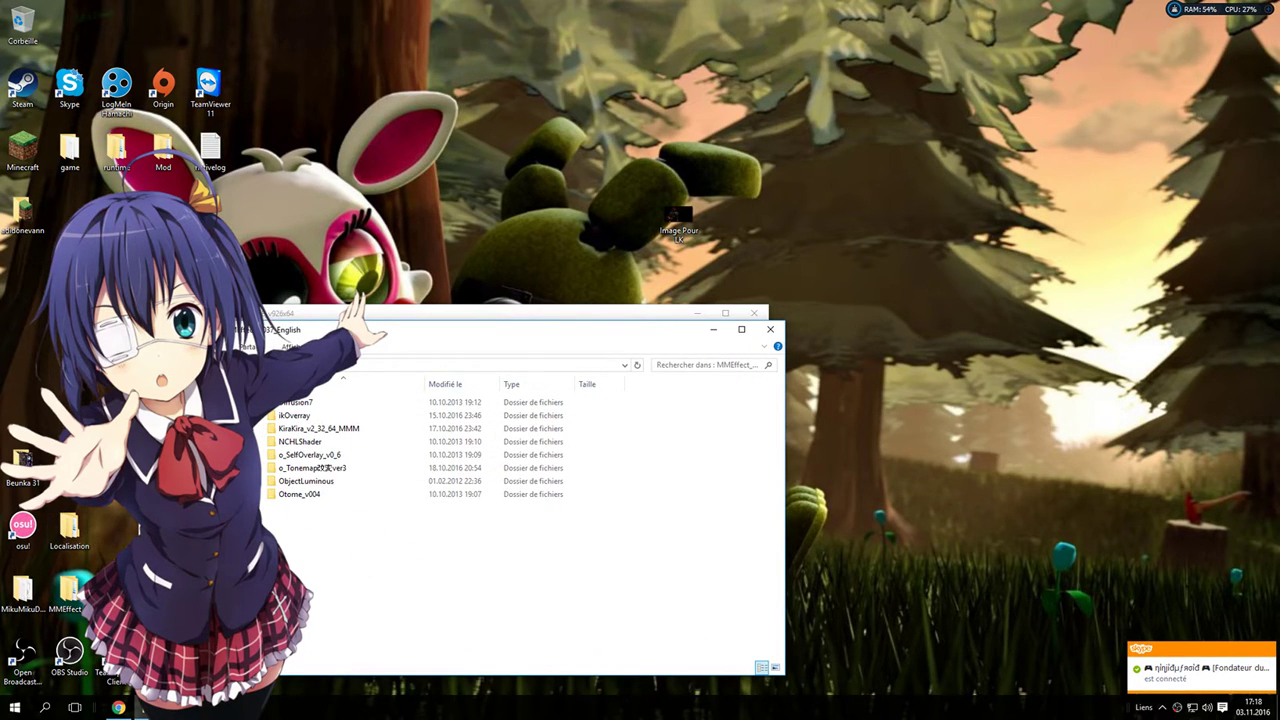
pyautogui.click(205, 535)
pyautogui.doubleClick(304, 429)
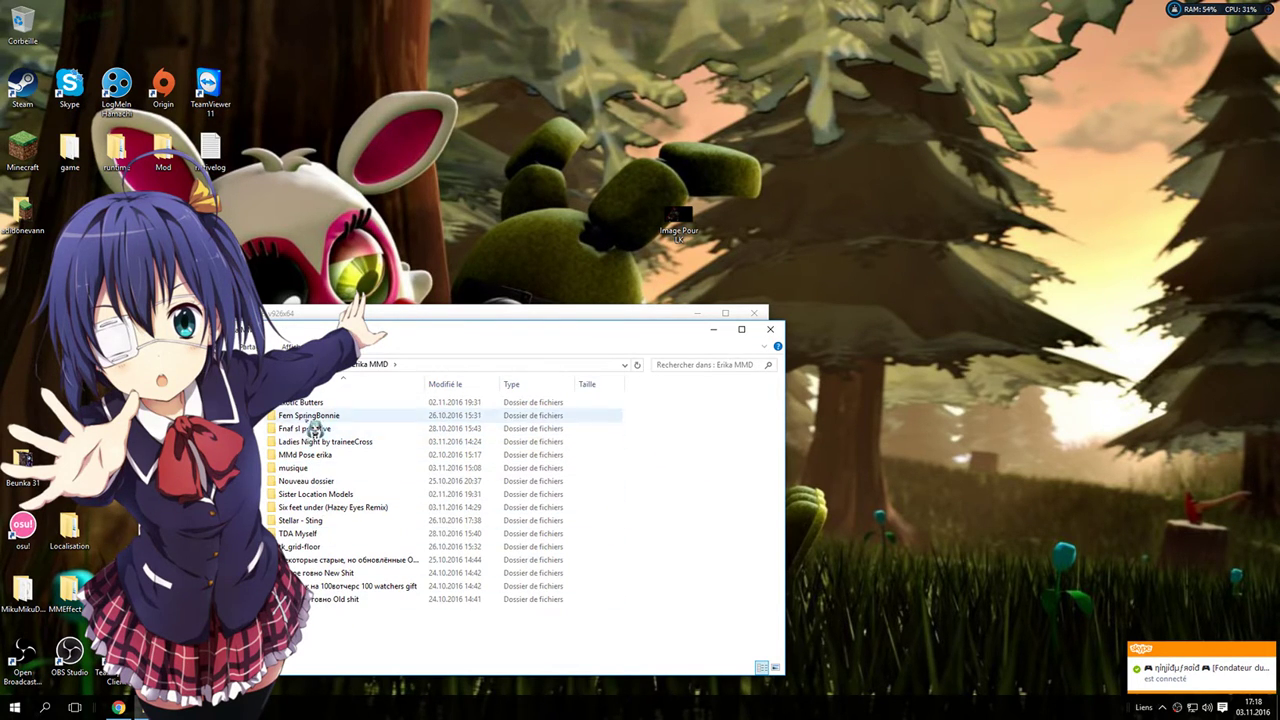
pyautogui.moveTo(311, 404); pyautogui.dragTo(316, 203)
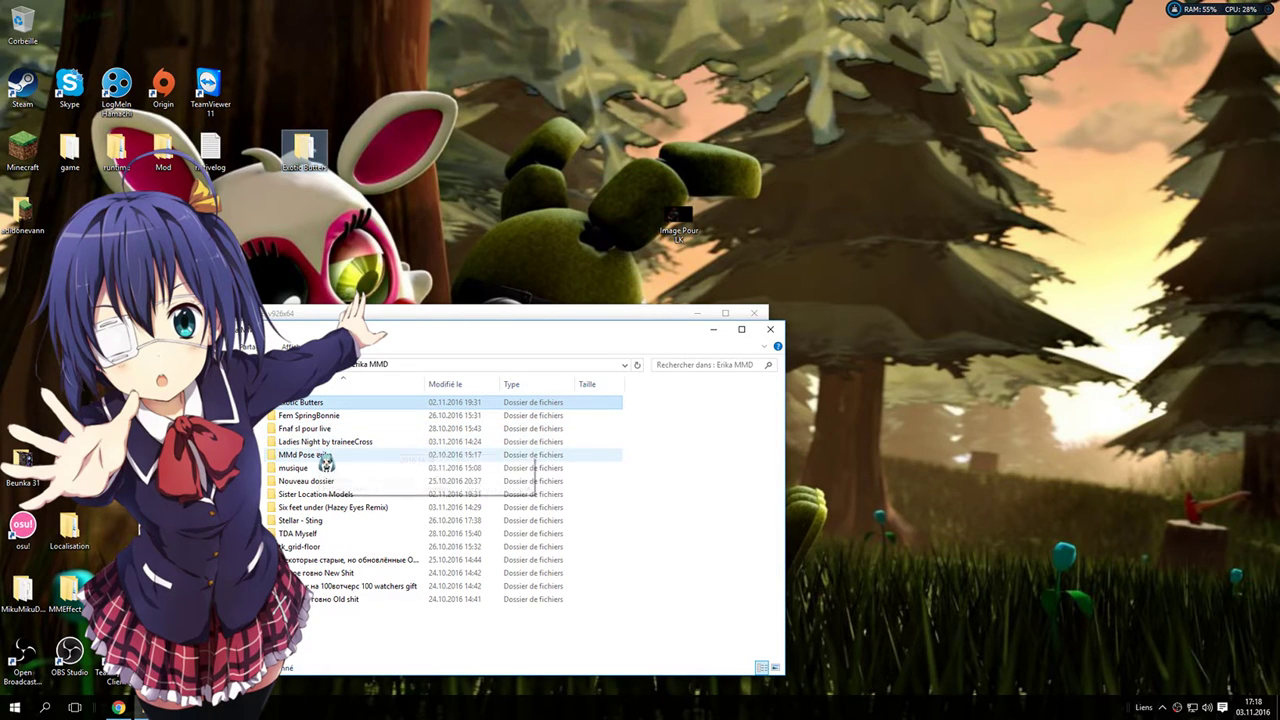
pyautogui.moveTo(314, 496); pyautogui.dragTo(455, 202)
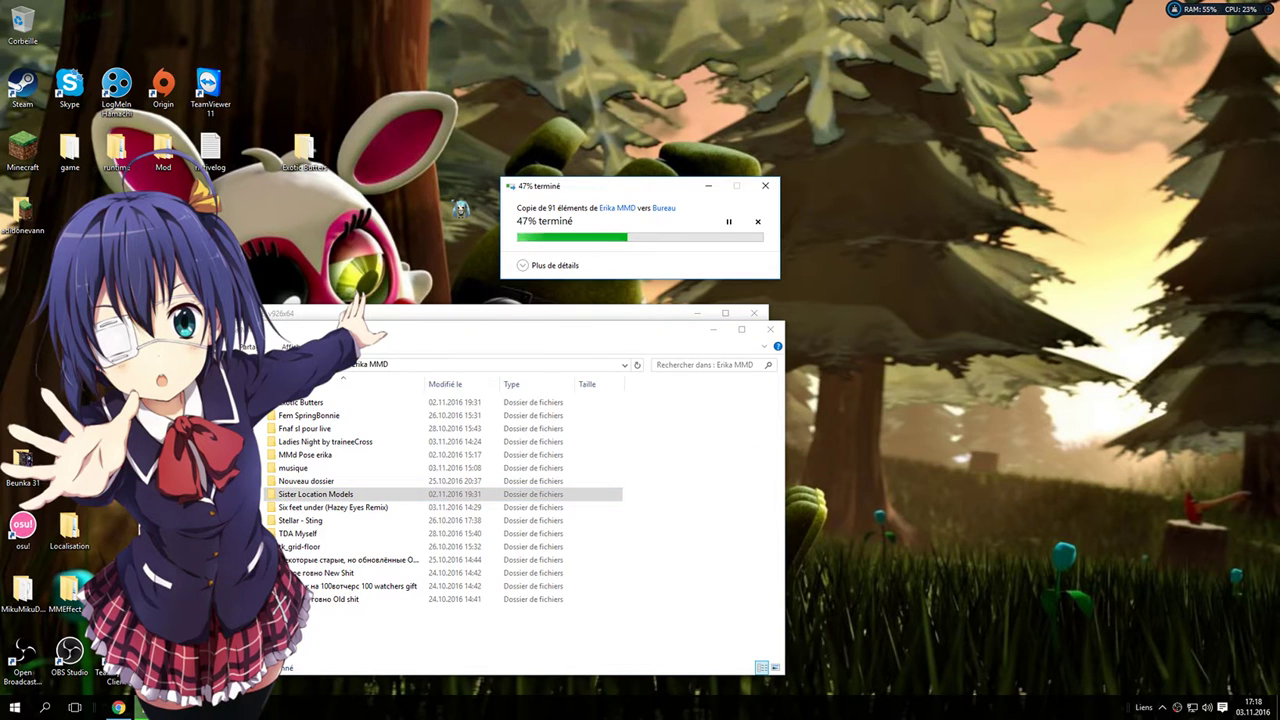
pyautogui.click(770, 329)
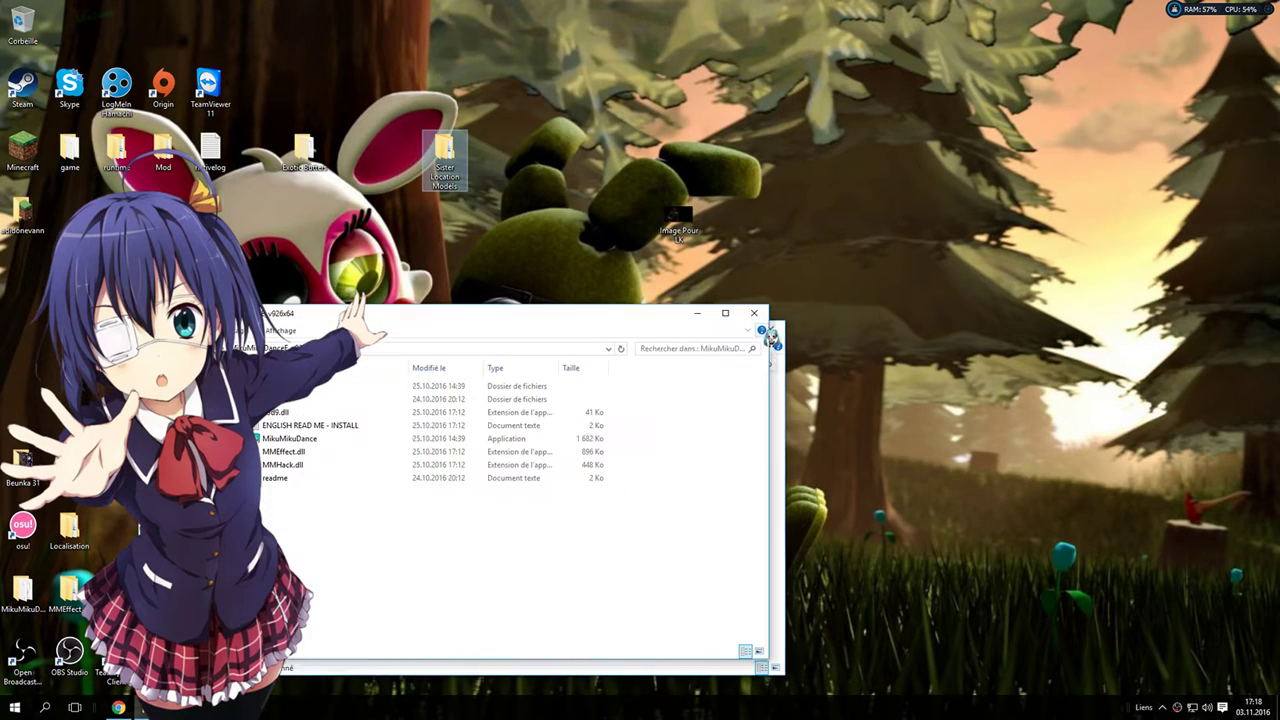
# - Launch MikuMikuDance from its program folder and move the Exotic Butters folder to a free spot among the other desktop icons
pyautogui.doubleClick(300, 440)
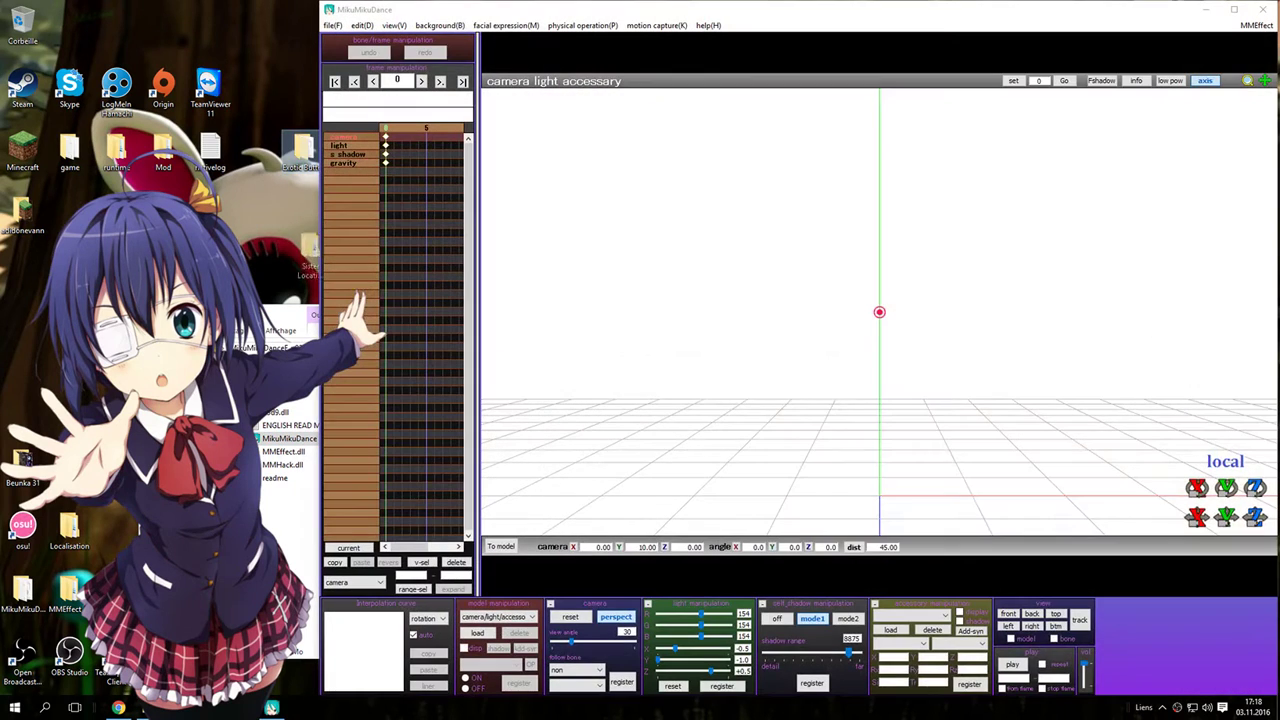
pyautogui.moveTo(311, 247); pyautogui.dragTo(69, 272)
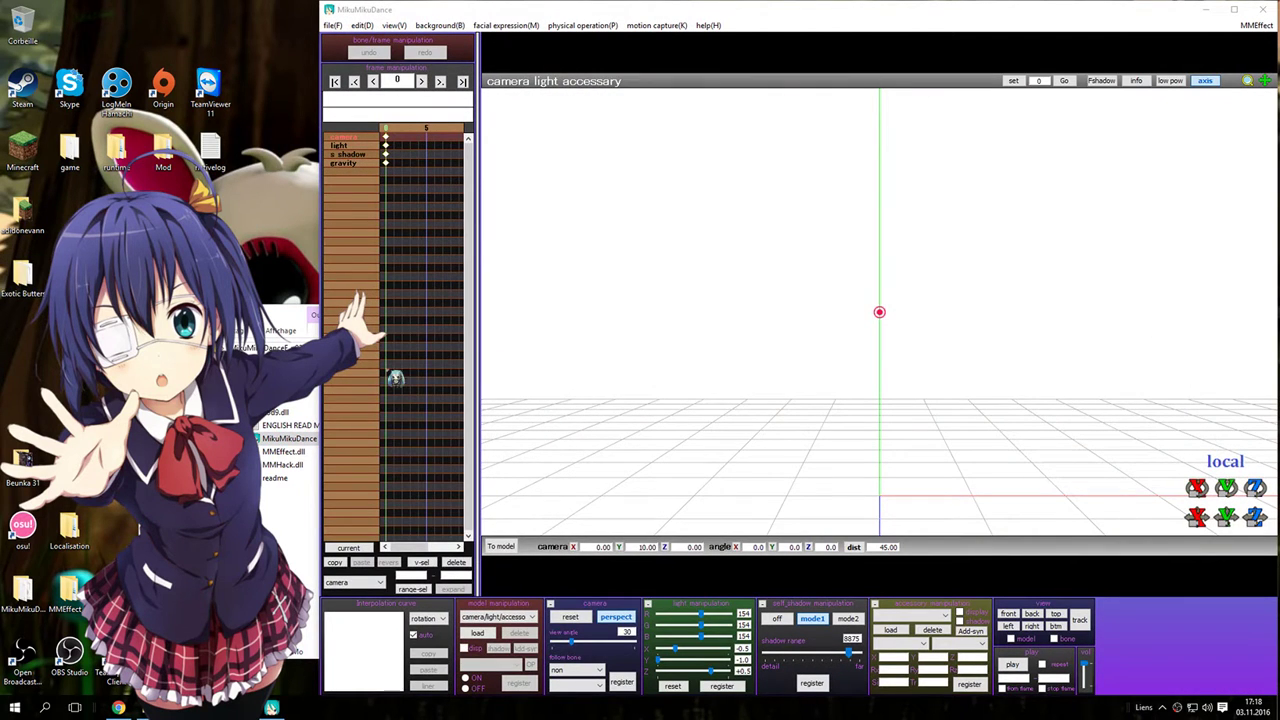
# - Look through the pose files in MikuMikuDance's Pose folder and minimise the file window
pyautogui.click(271, 319)
pyautogui.doubleClick(276, 400)
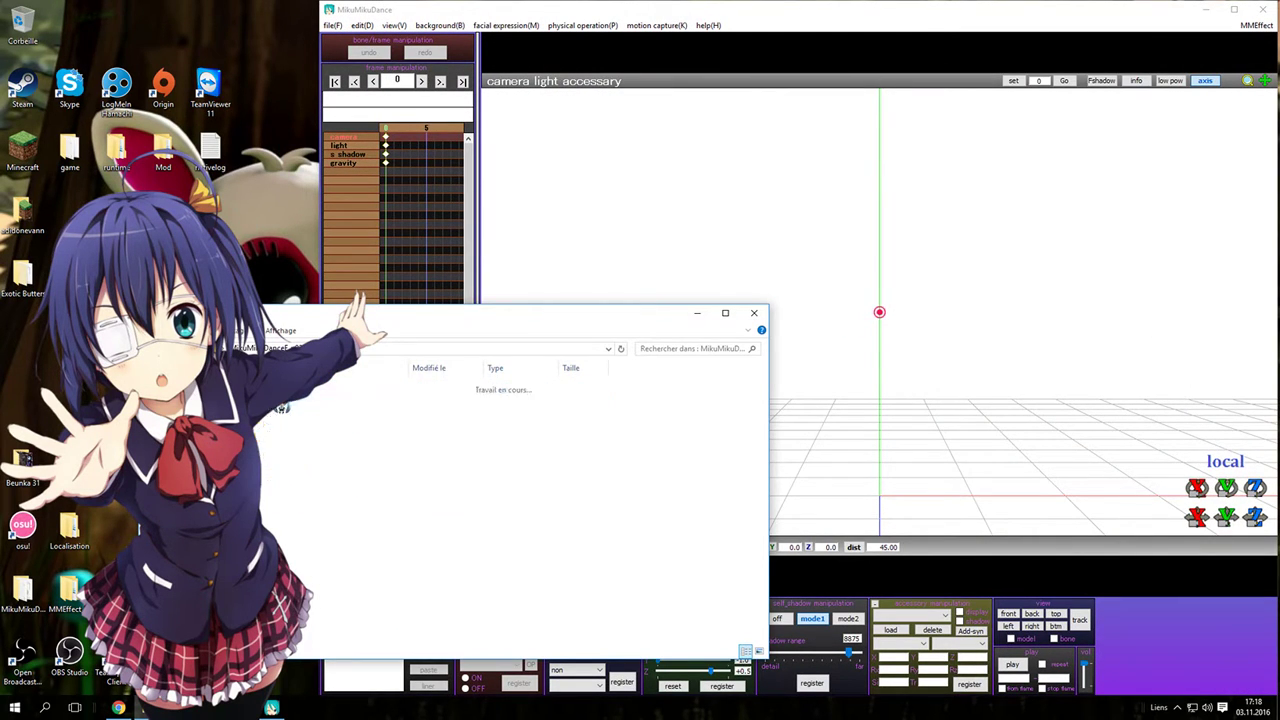
pyautogui.doubleClick(284, 439)
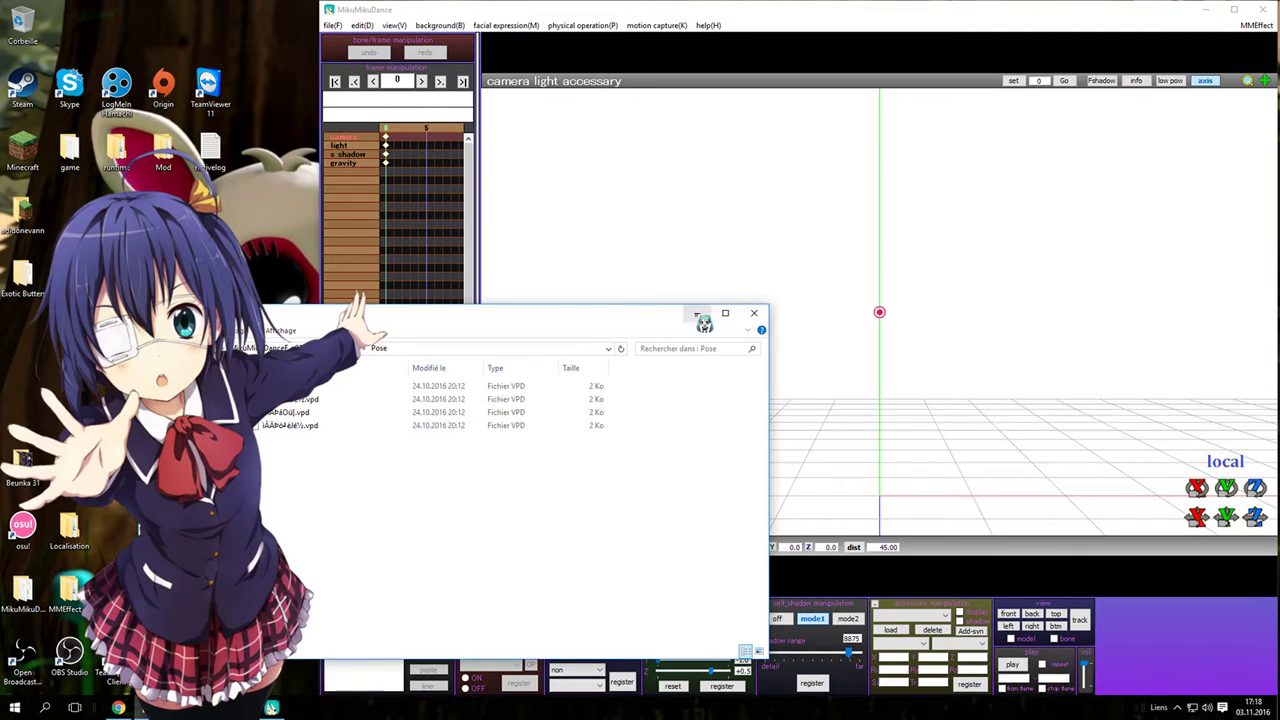
pyautogui.click(698, 314)
# - Load the basket model from the desktop's Exotic Butters folder, accept its model information, and widen the MikuMikuDance window
pyautogui.click(477, 633)
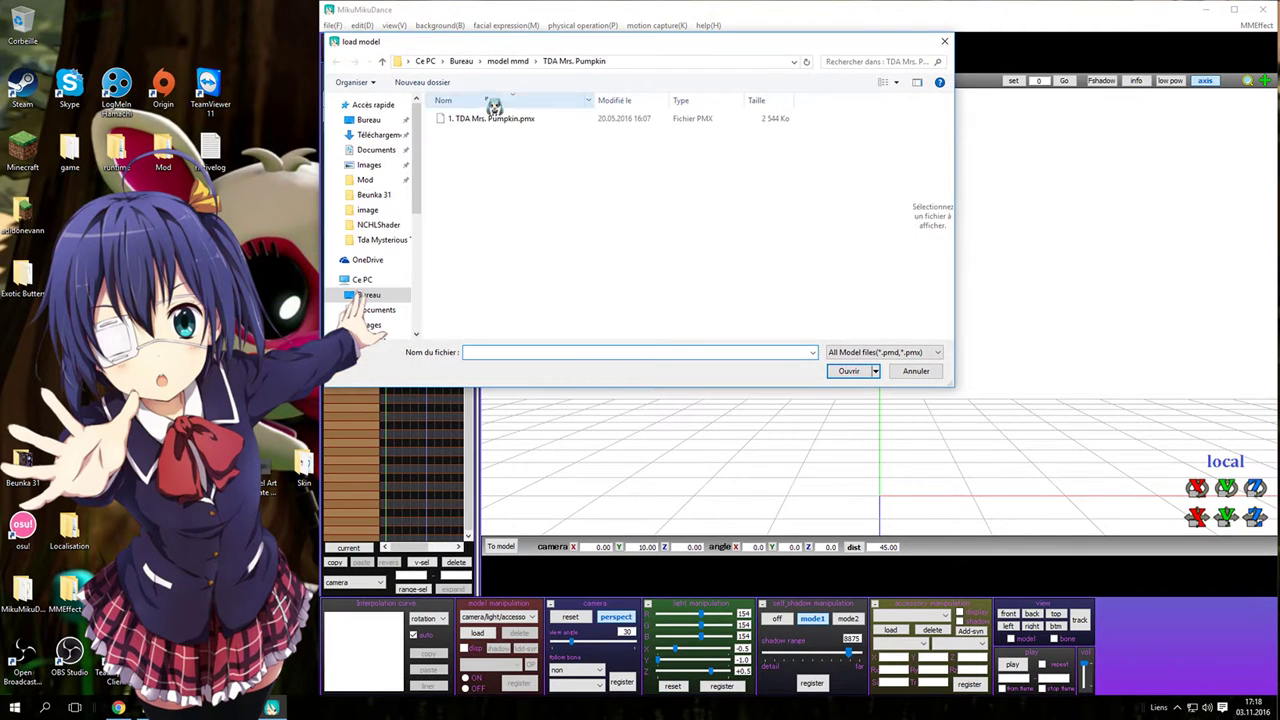
pyautogui.click(463, 62)
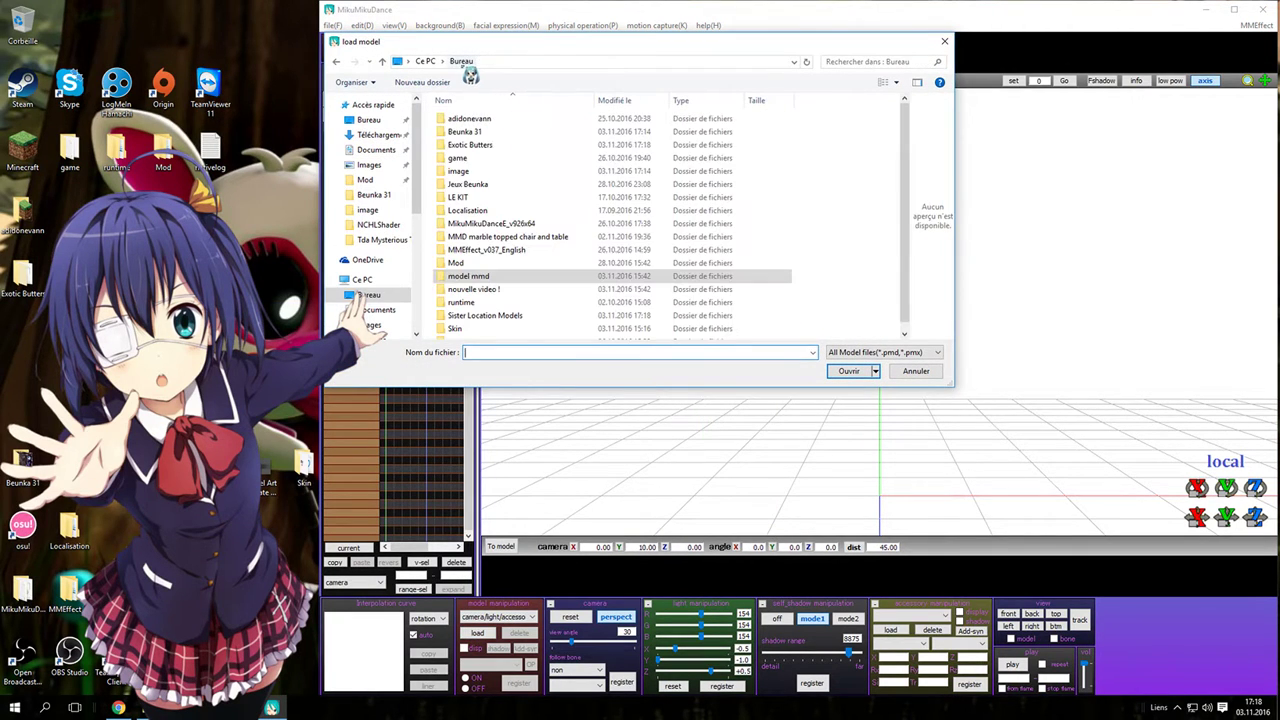
pyautogui.doubleClick(488, 147)
pyautogui.doubleClick(480, 122)
pyautogui.click(642, 389)
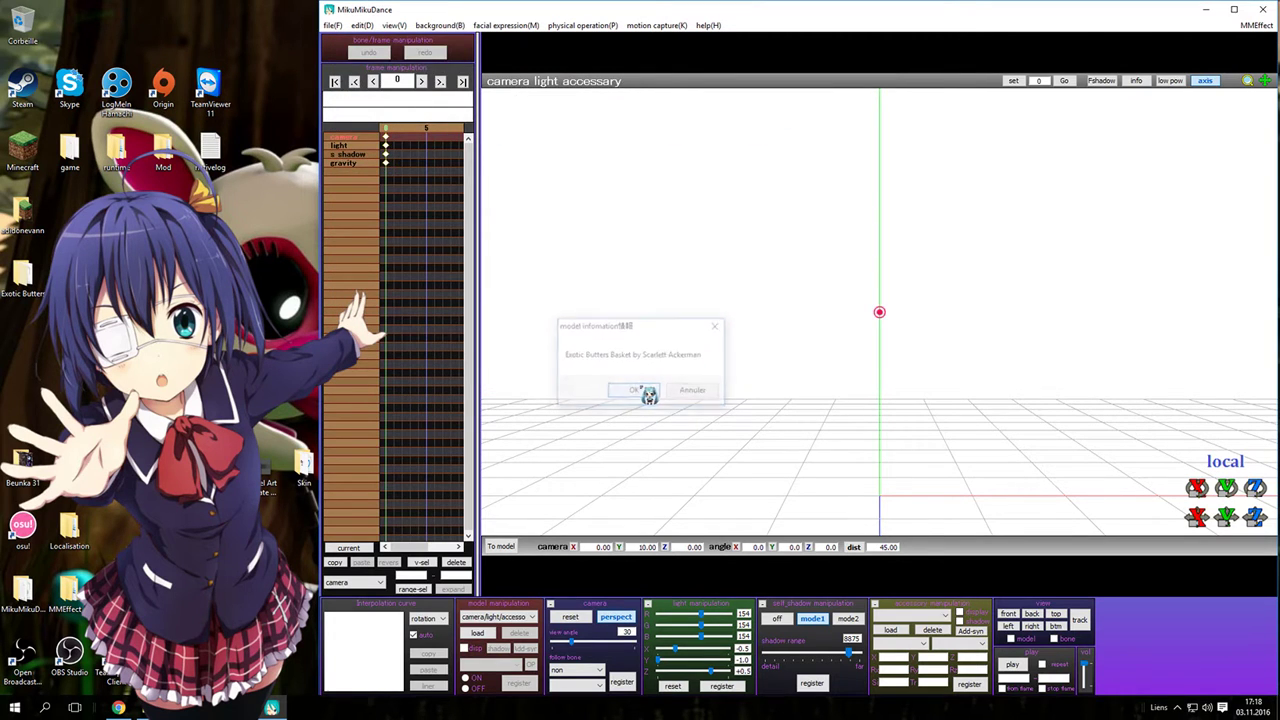
pyautogui.moveTo(316, 334); pyautogui.dragTo(171, 336)
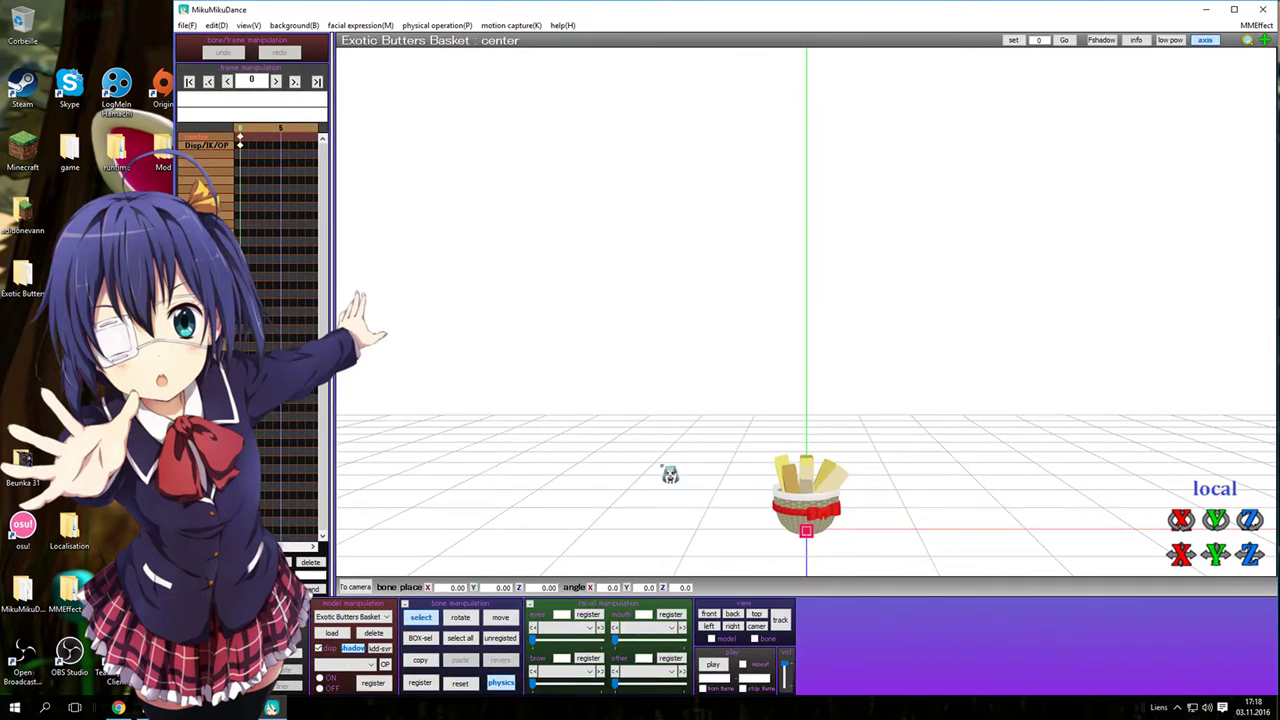
# - Move the basket's center bone to about X -8, Y 1, away from the origin
pyautogui.scroll(3, 808, 300)
pyautogui.moveTo(808, 298); pyautogui.dragTo(801, 180, button='middle')
pyautogui.click(500, 617)
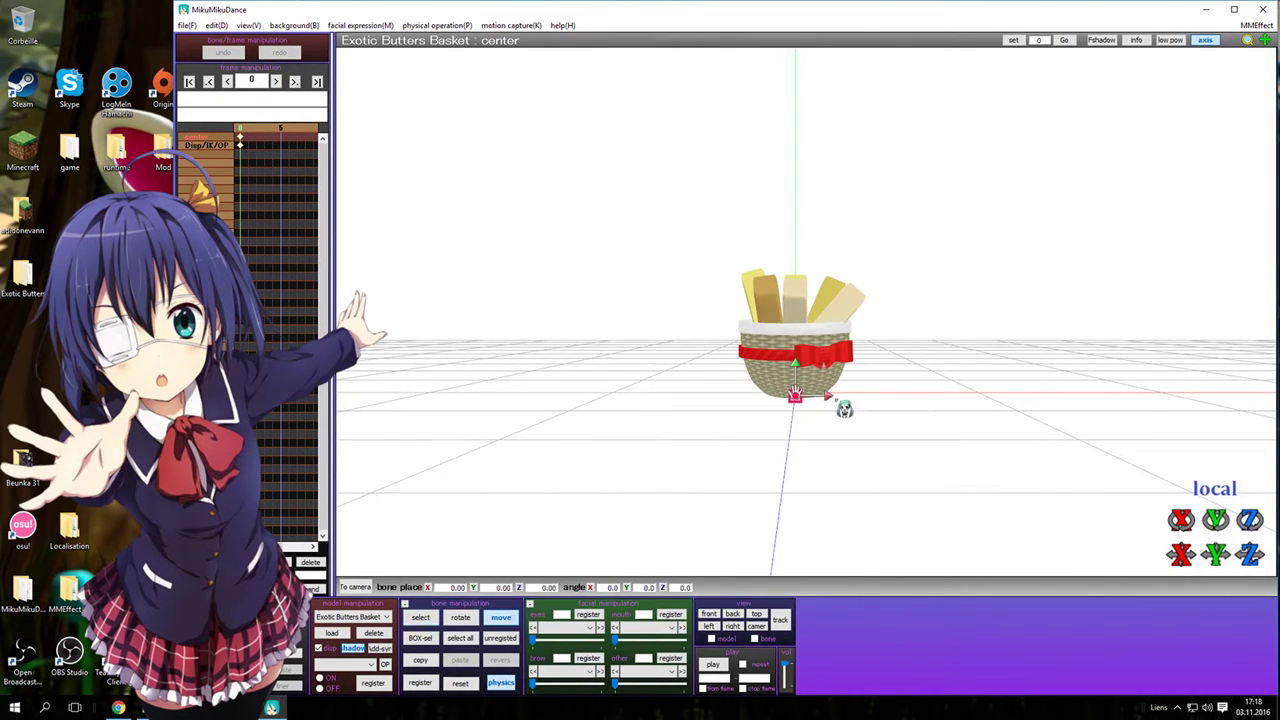
pyautogui.moveTo(795, 395); pyautogui.dragTo(503, 360)
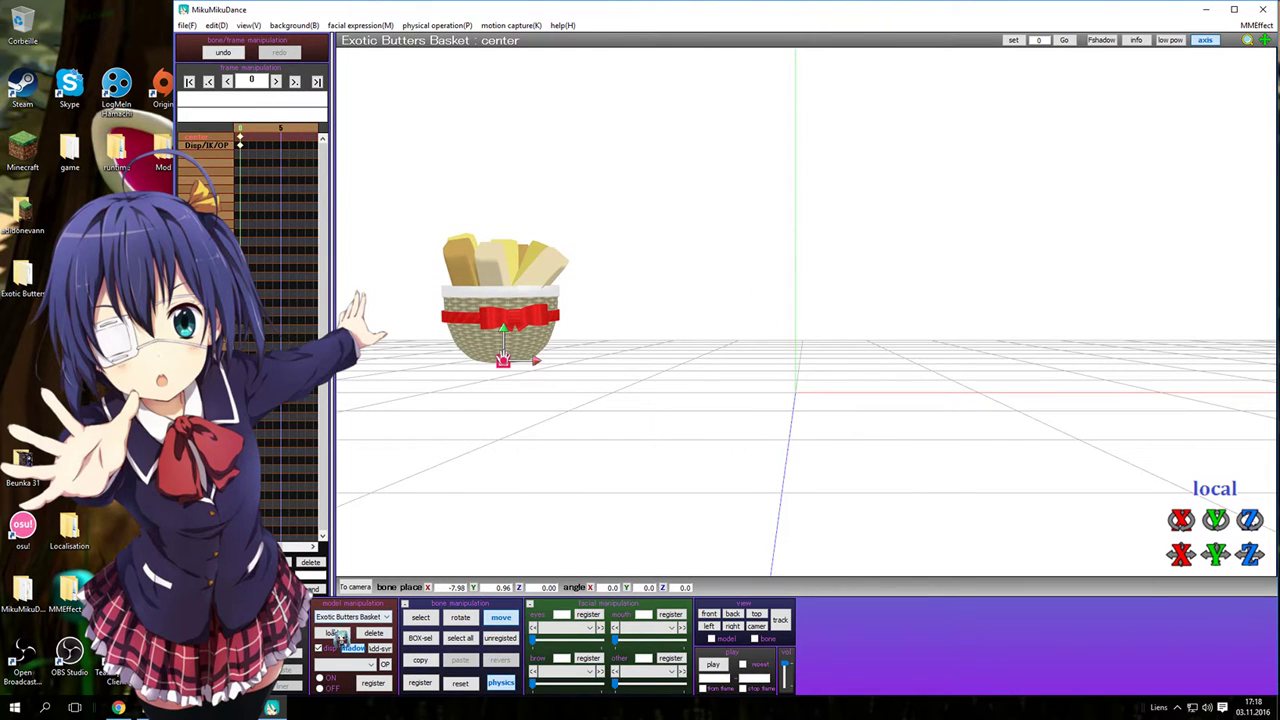
# - Load Baby.pmx from the Baby subfolder of Sister Location Models and accept its model information
pyautogui.click(335, 635)
pyautogui.click(316, 62)
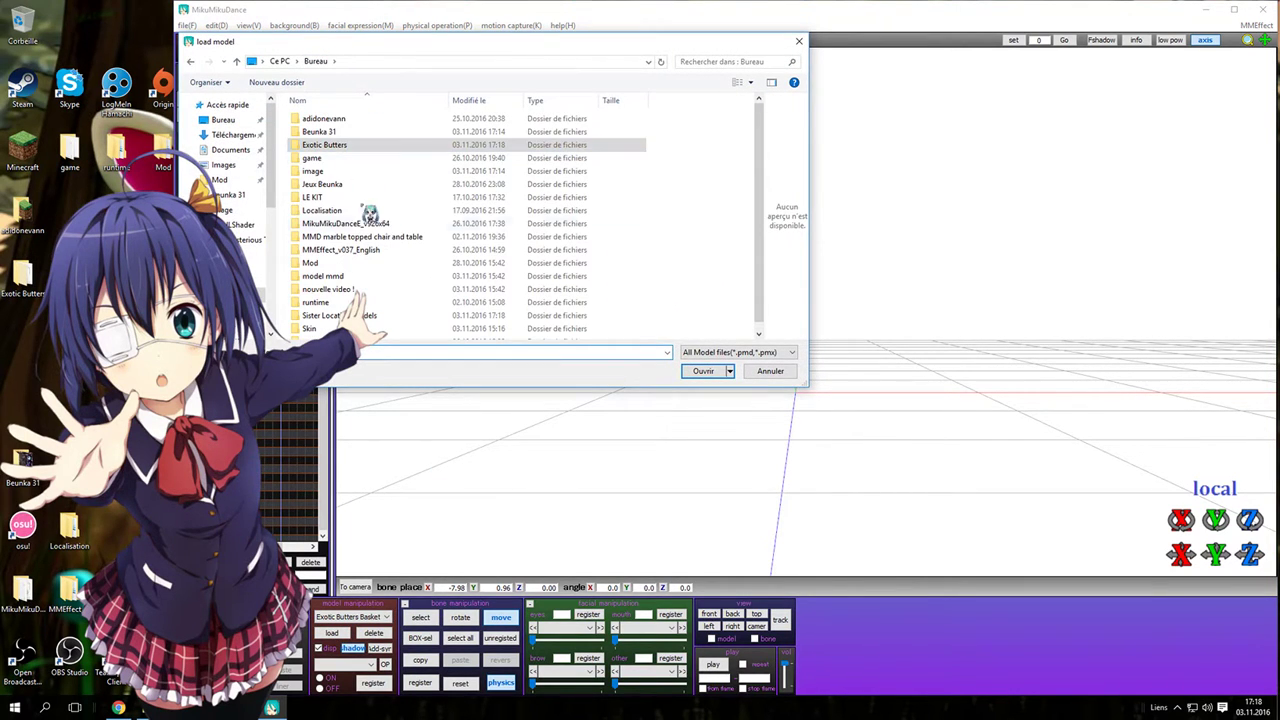
pyautogui.scroll(-1, 376, 262)
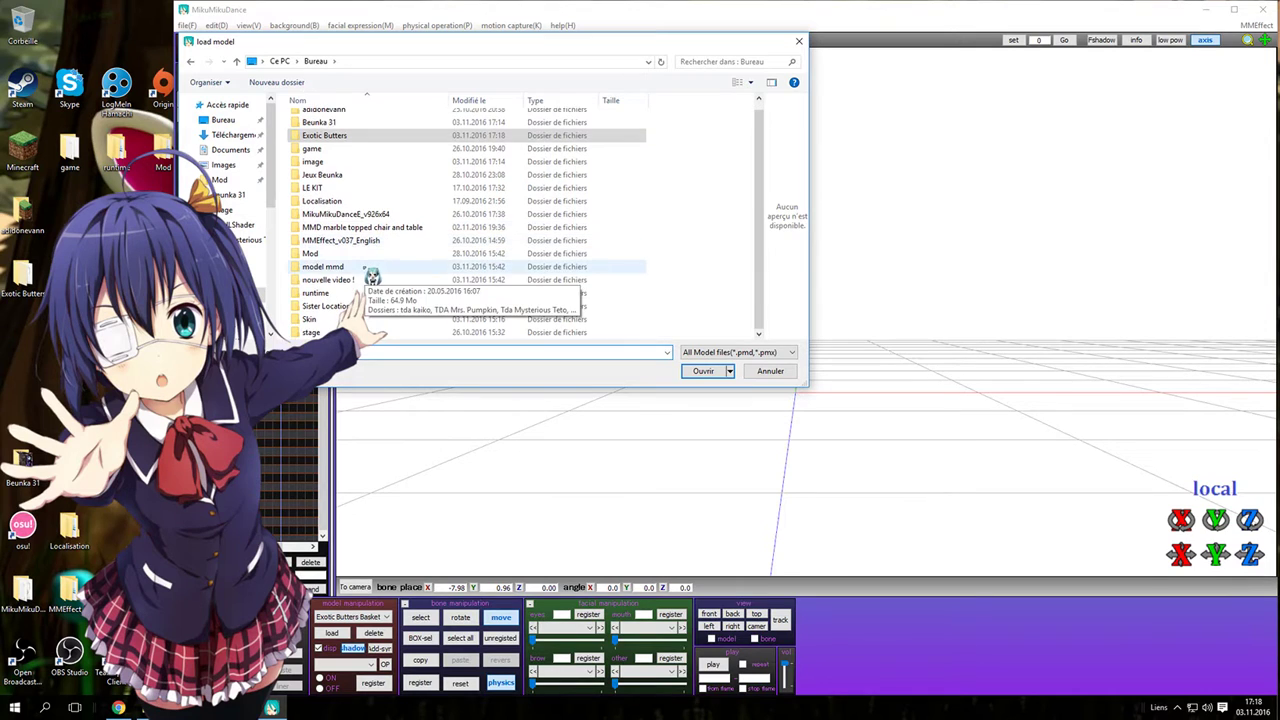
pyautogui.doubleClick(352, 305)
pyautogui.doubleClick(326, 121)
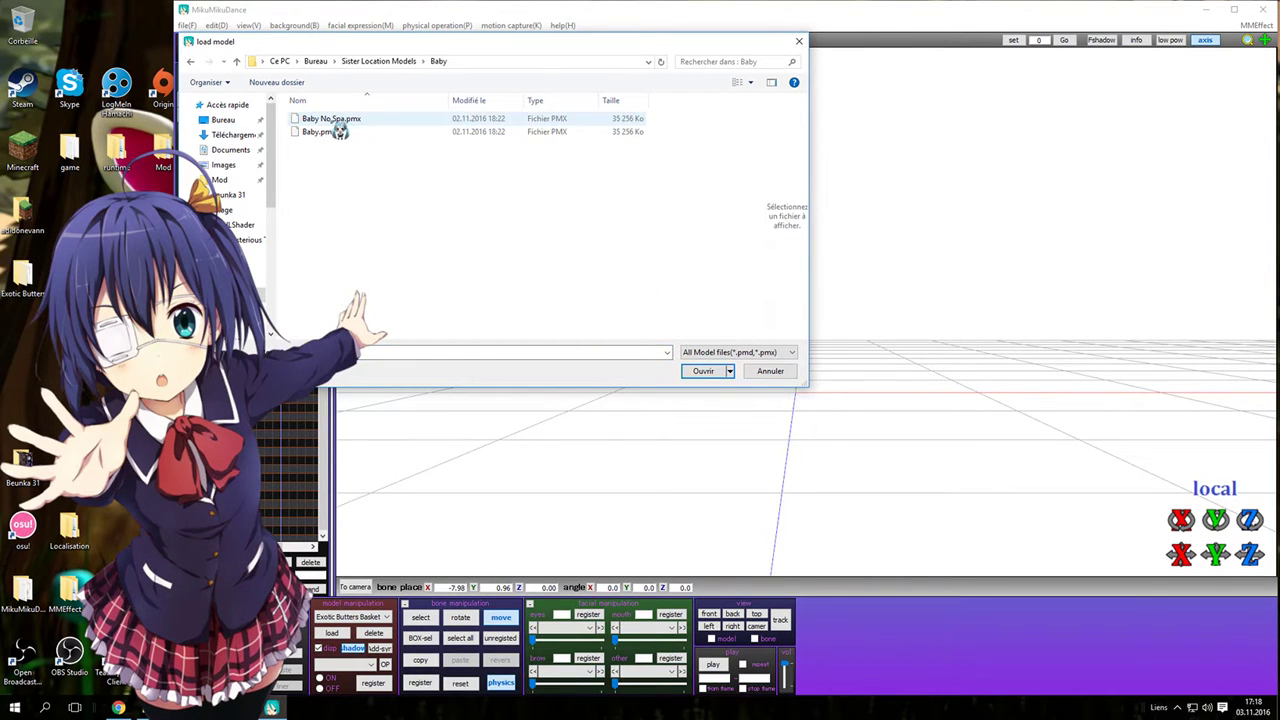
pyautogui.doubleClick(336, 132)
pyautogui.click(690, 424)
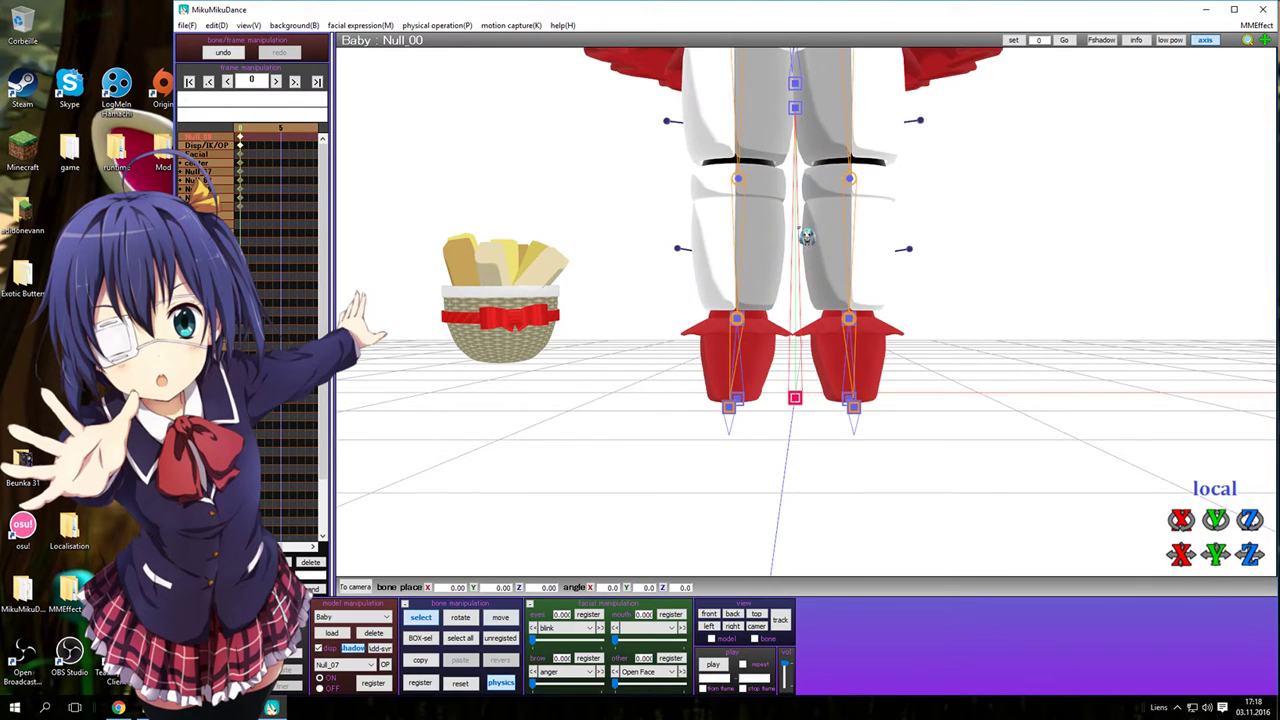
# - Rotate Baby's face4 bone to about -6° on the Y axis and view the face plate from another angle
pyautogui.scroll(-6, 798, 228)
pyautogui.moveTo(801, 364); pyautogui.dragTo(798, 450, button='middle')
pyautogui.moveTo(779, 347); pyautogui.dragTo(975, 368, button='right')
pyautogui.click(432, 622)
pyautogui.moveTo(754, 415); pyautogui.dragTo(640, 420, button='right')
pyautogui.press('c')
pyautogui.click(804, 229)
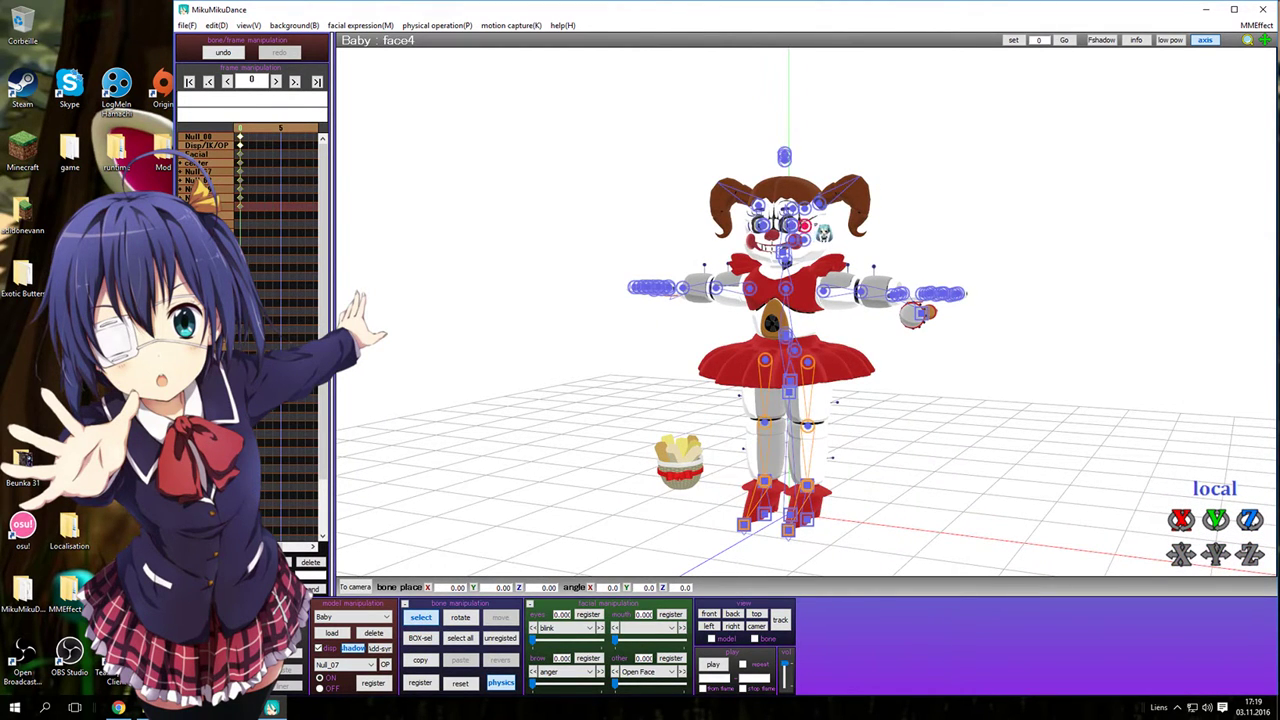
pyautogui.moveTo(804, 229); pyautogui.dragTo(866, 233)
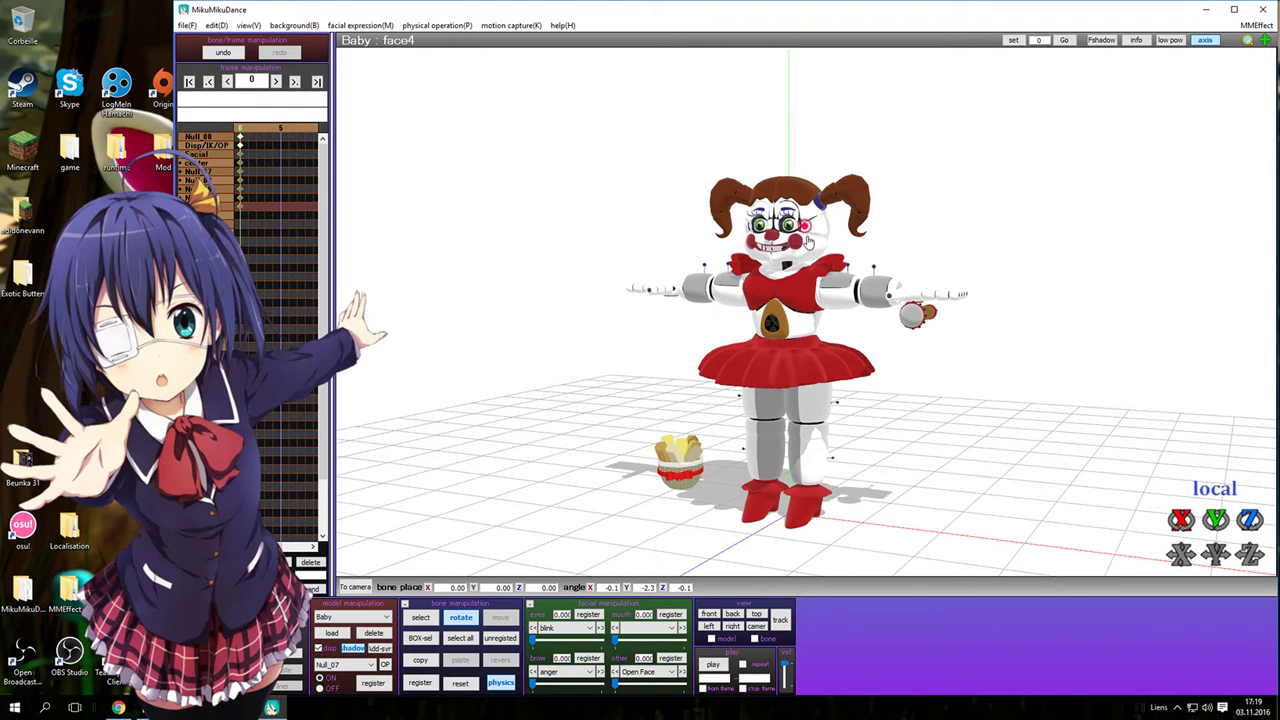
pyautogui.moveTo(864, 236); pyautogui.dragTo(924, 232, button='right')
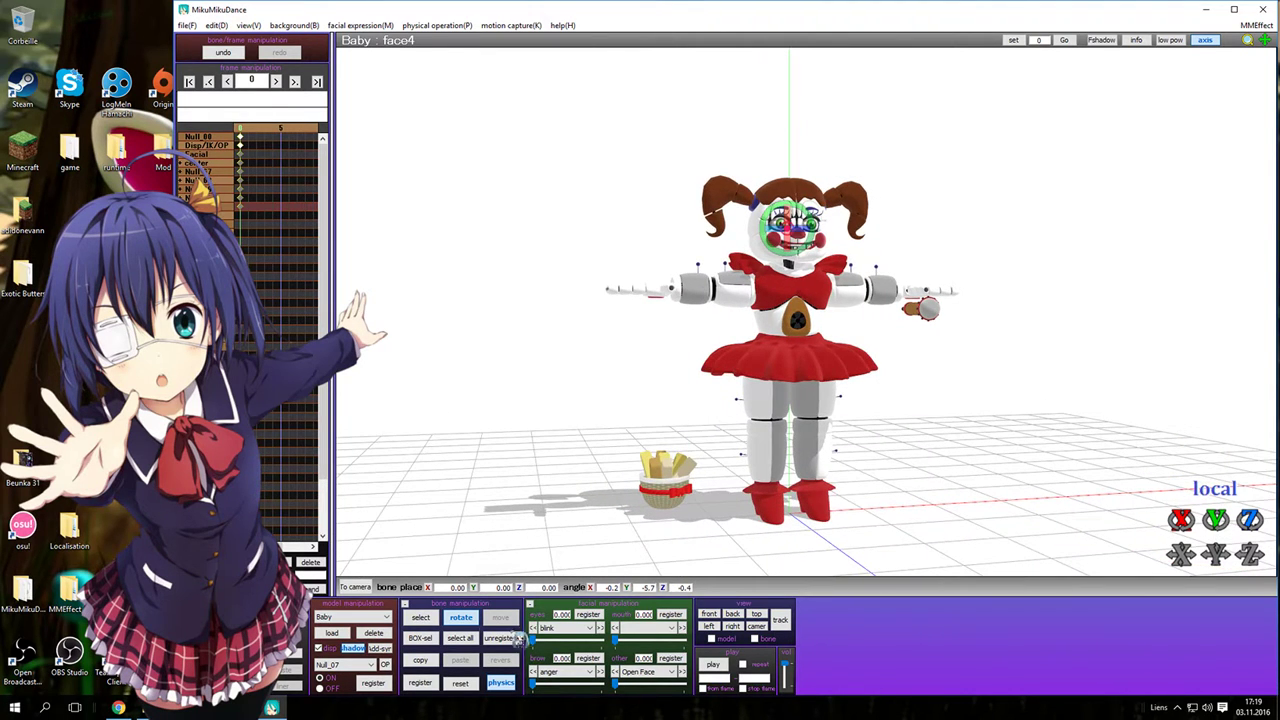
# - Delete the Baby model from the scene and confirm the deletion
pyautogui.click(384, 634)
pyautogui.click(653, 411)
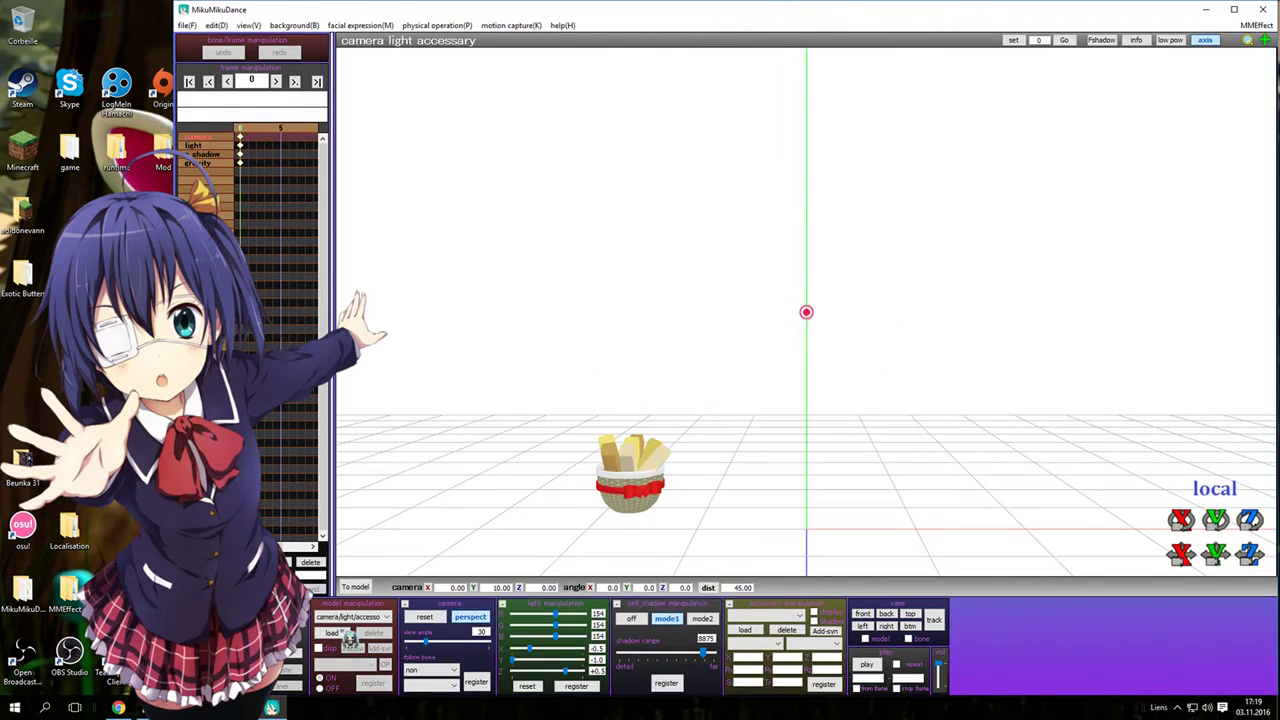
# - Load Ballora.pmx from the Ballora subfolder of Sister Location Models and accept its model information
pyautogui.click(342, 632)
pyautogui.click(380, 62)
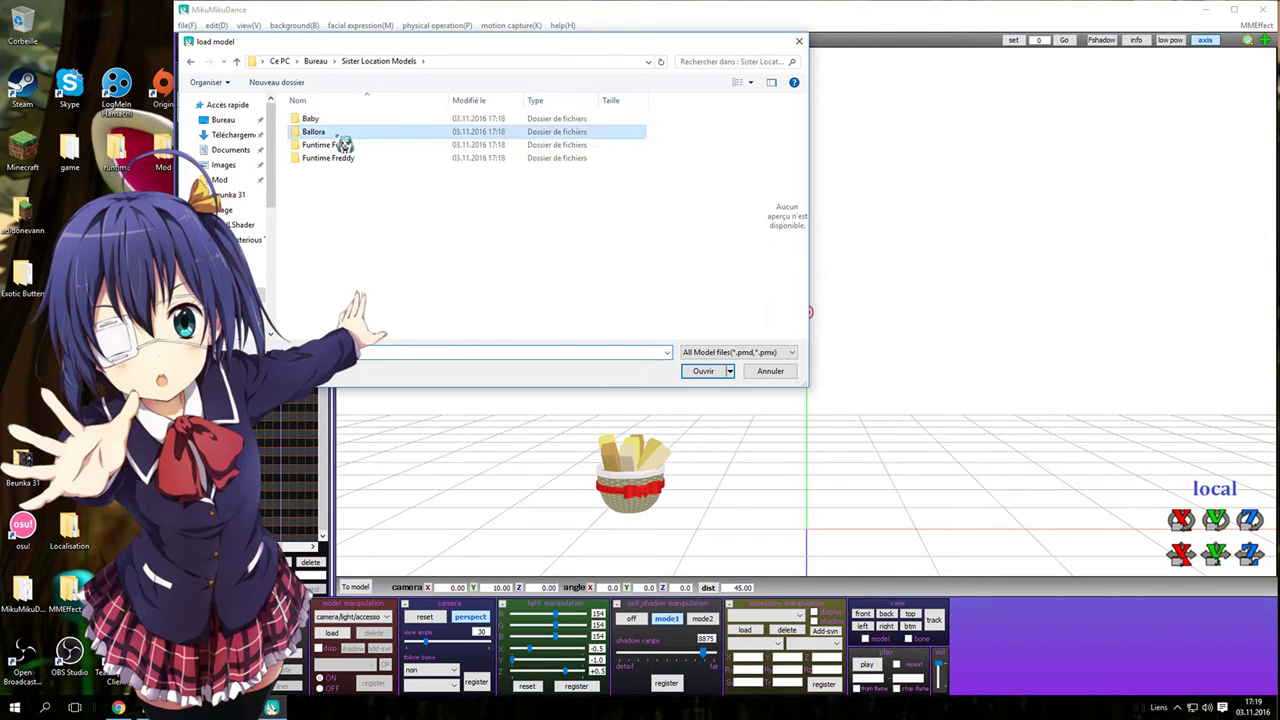
pyautogui.doubleClick(343, 132)
pyautogui.doubleClick(346, 135)
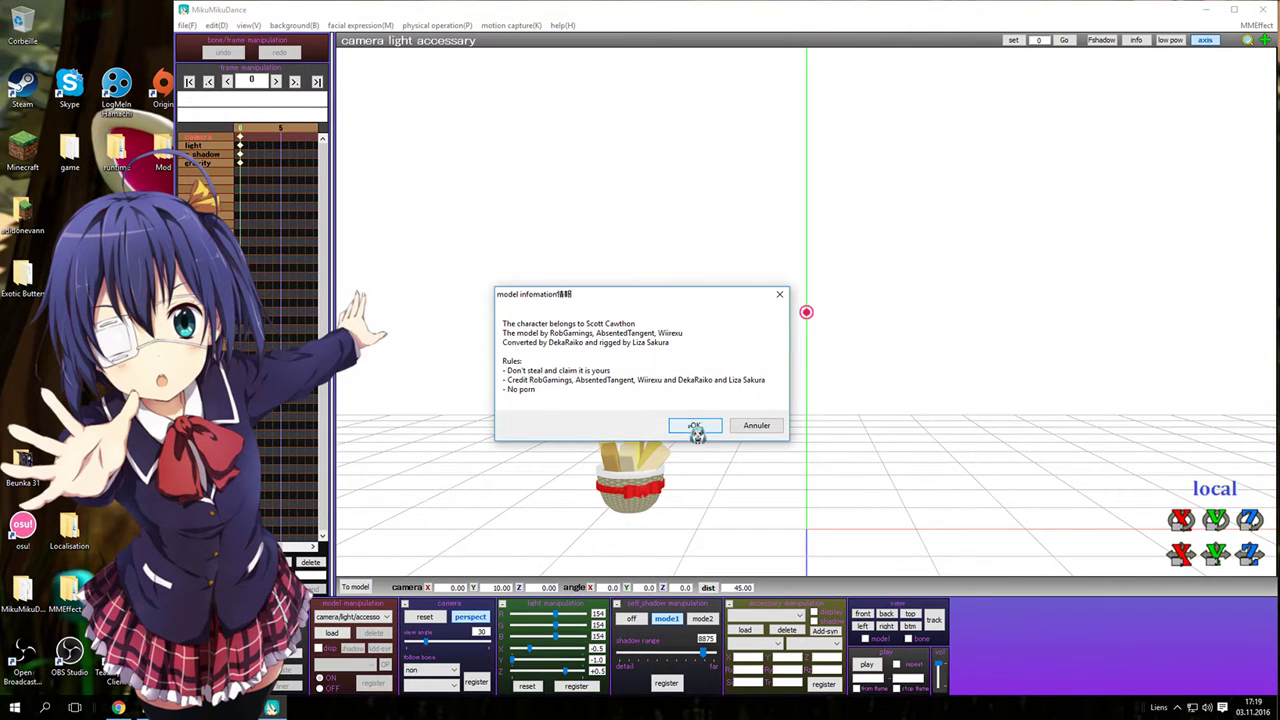
pyautogui.click(695, 427)
pyautogui.click(332, 633)
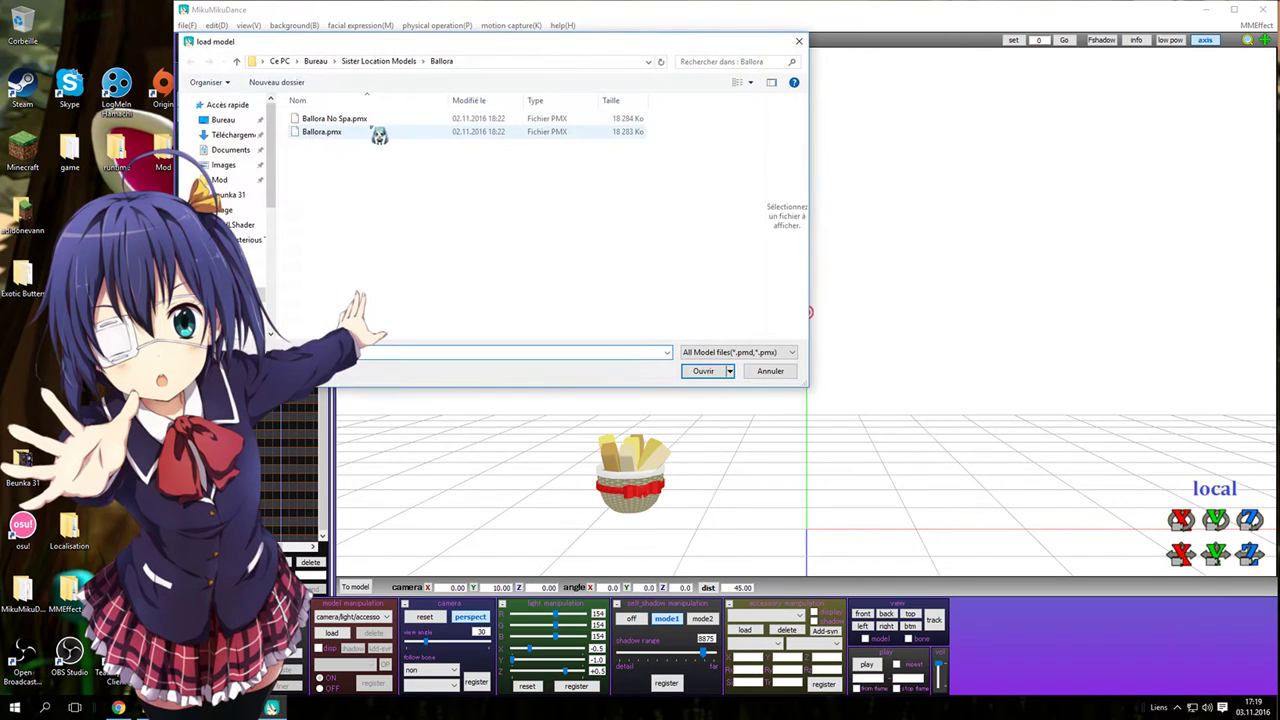
pyautogui.doubleClick(346, 135)
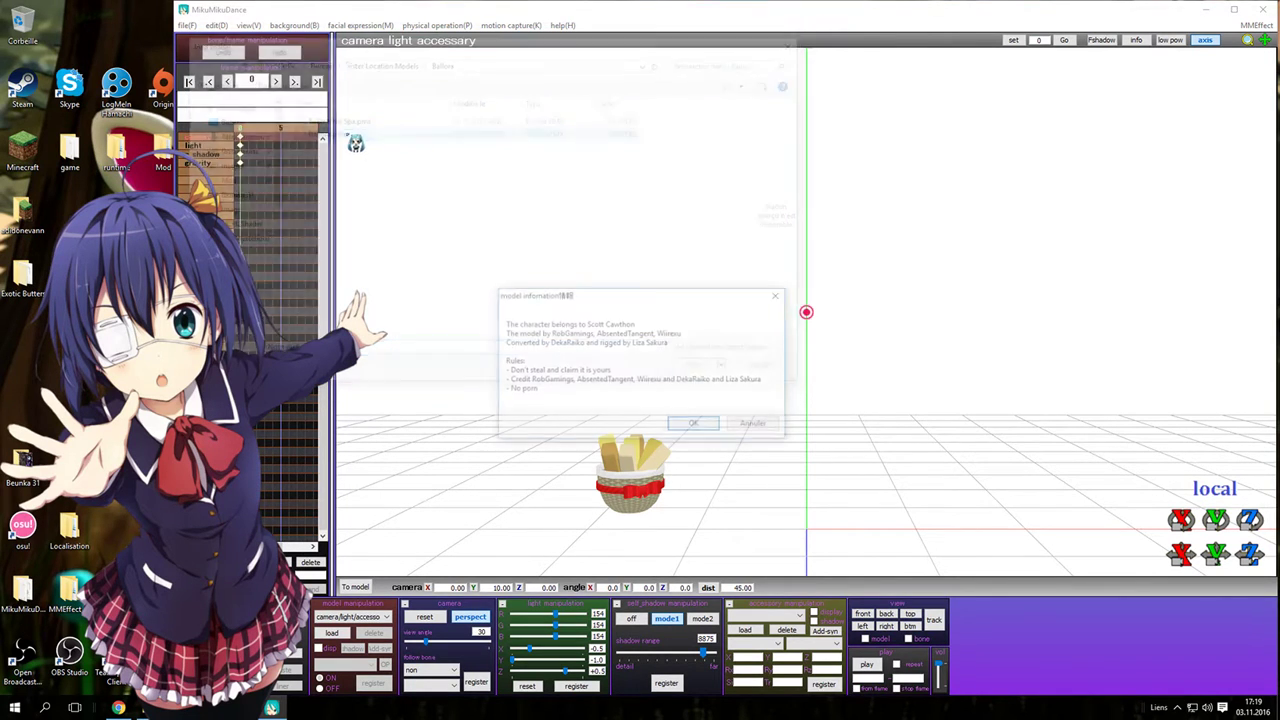
pyautogui.click(700, 430)
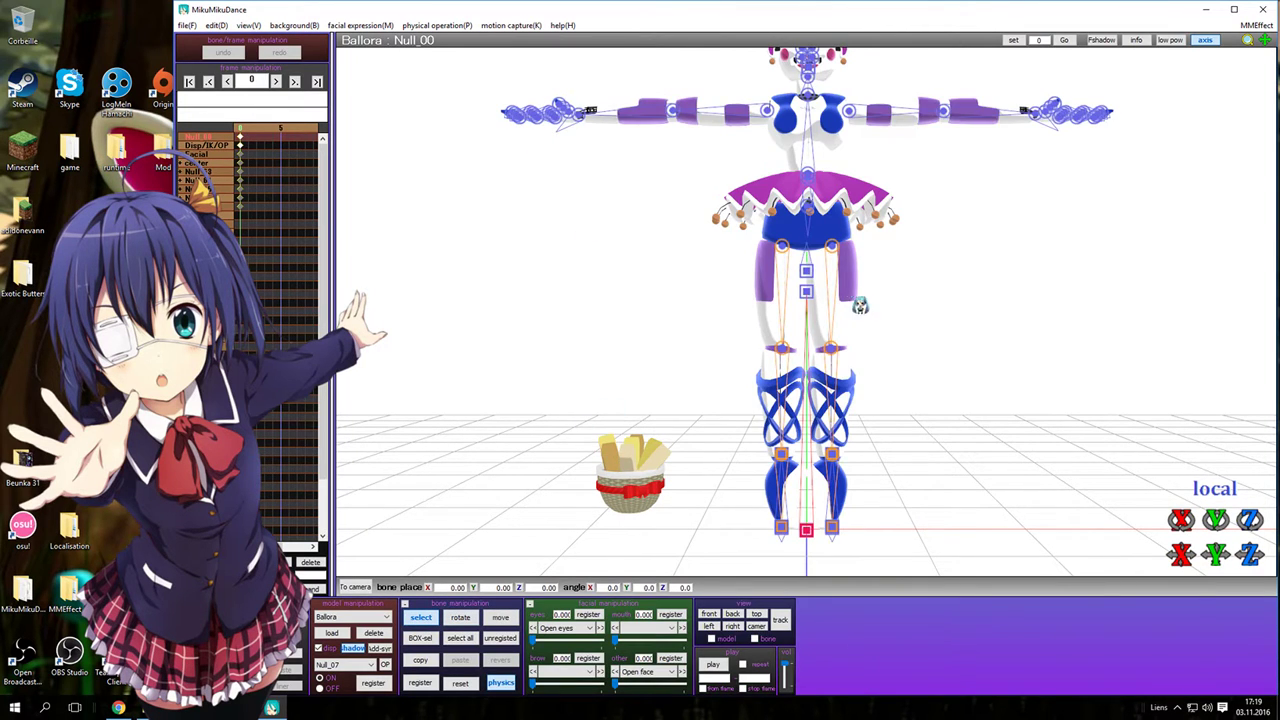
# - Examine the Ballora model from the front, side and close up, with its bones hidden and shown
pyautogui.scroll(4, 860, 305)
pyautogui.moveTo(818, 325); pyautogui.dragTo(826, 465, button='middle')
pyautogui.moveTo(798, 357); pyautogui.dragTo(916, 360, button='right')
pyautogui.scroll(-5, 683, 363)
pyautogui.press('c')
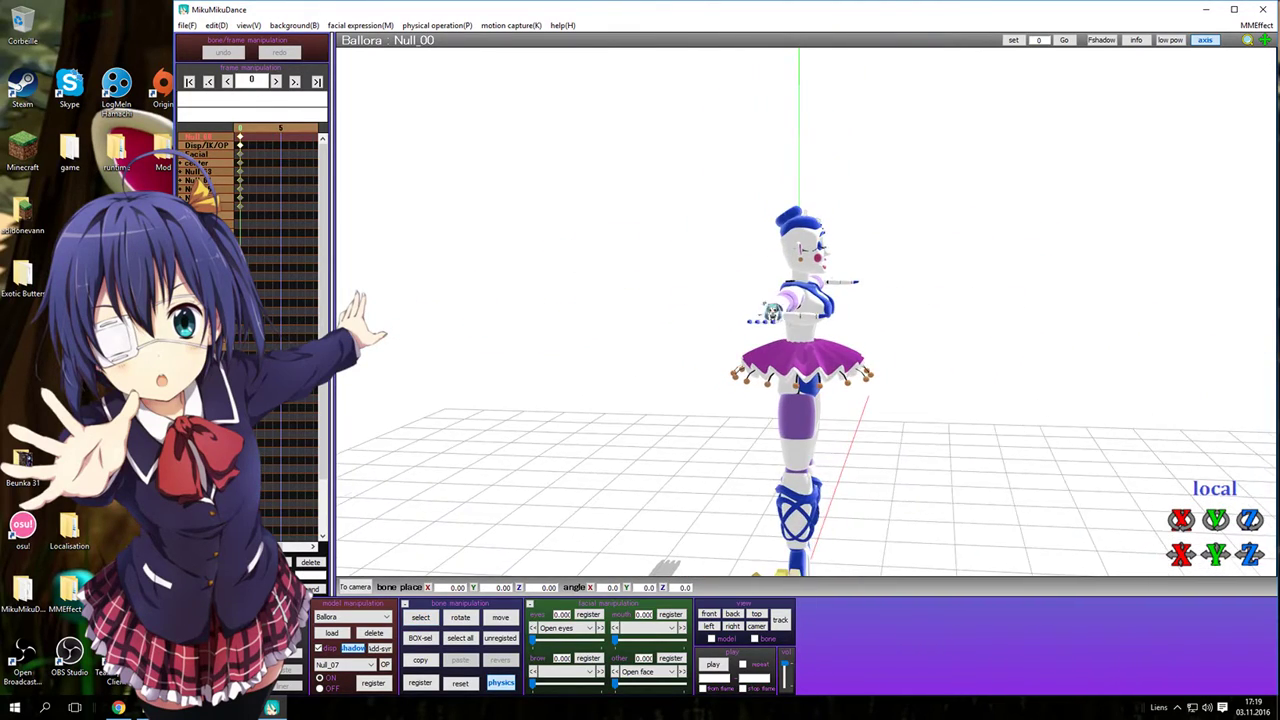
pyautogui.moveTo(765, 304); pyautogui.dragTo(732, 286, button='middle')
pyautogui.moveTo(732, 286); pyautogui.dragTo(660, 265, button='right')
pyautogui.scroll(8, 858, 323)
pyautogui.press('c')
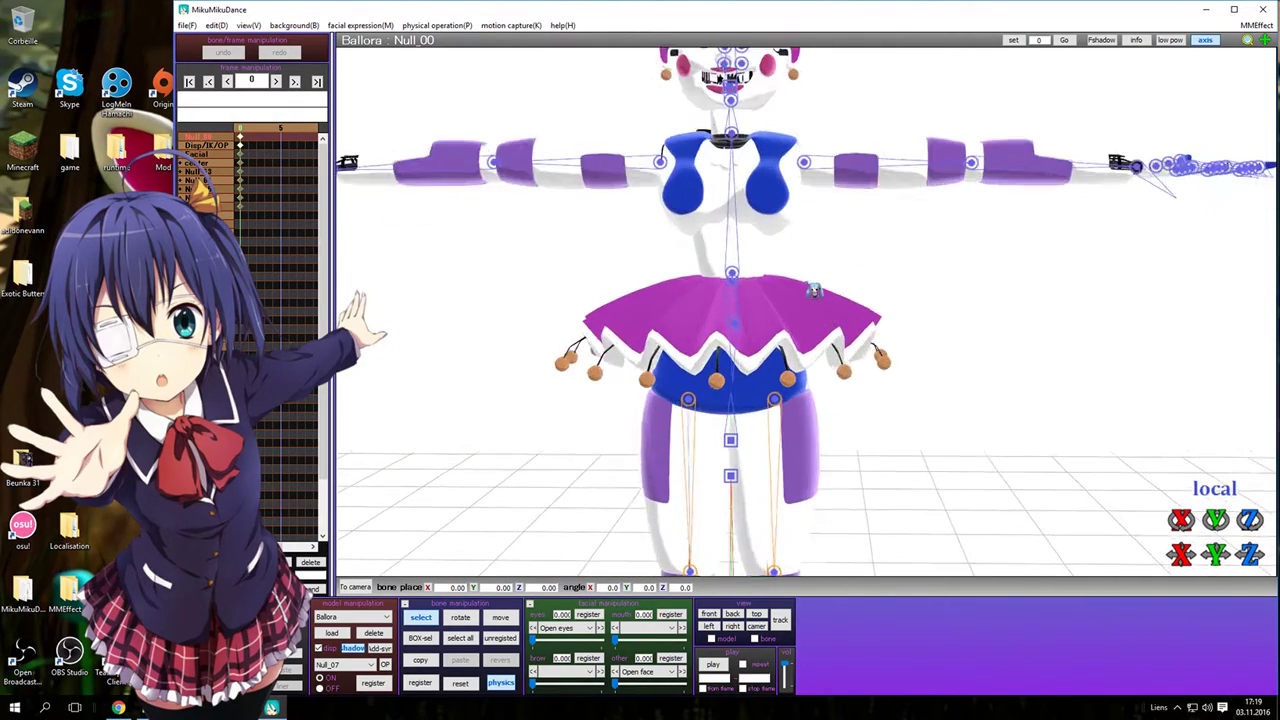
# - Raise Ballora's foot bone Null_06 to about X 0.8, Y 5.4, Z 0.5 and rotate it to about X -2, Y -60, Z -23
pyautogui.scroll(3, 815, 290)
pyautogui.moveTo(815, 292); pyautogui.dragTo(834, 183, button='middle')
pyautogui.moveTo(774, 312); pyautogui.dragTo(776, 264, button='middle')
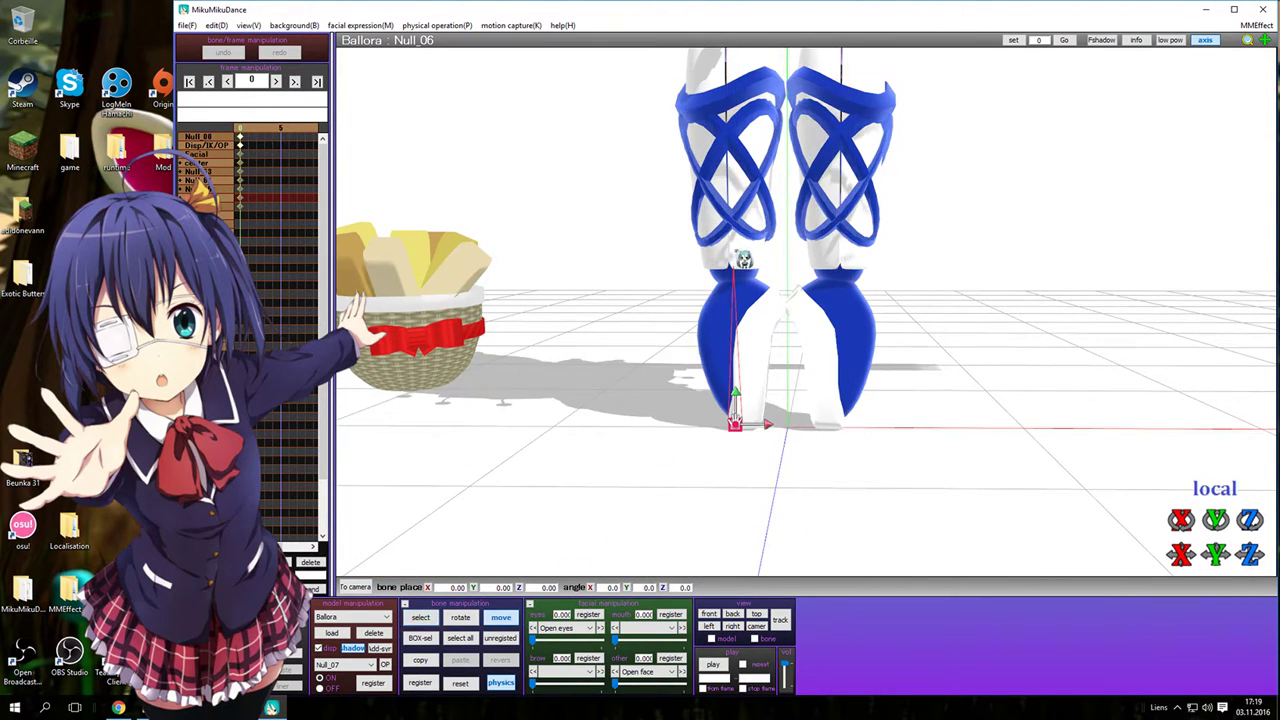
pyautogui.scroll(-6, 747, 260)
pyautogui.moveTo(769, 364); pyautogui.dragTo(766, 482, button='middle')
pyautogui.moveTo(766, 482); pyautogui.dragTo(737, 367)
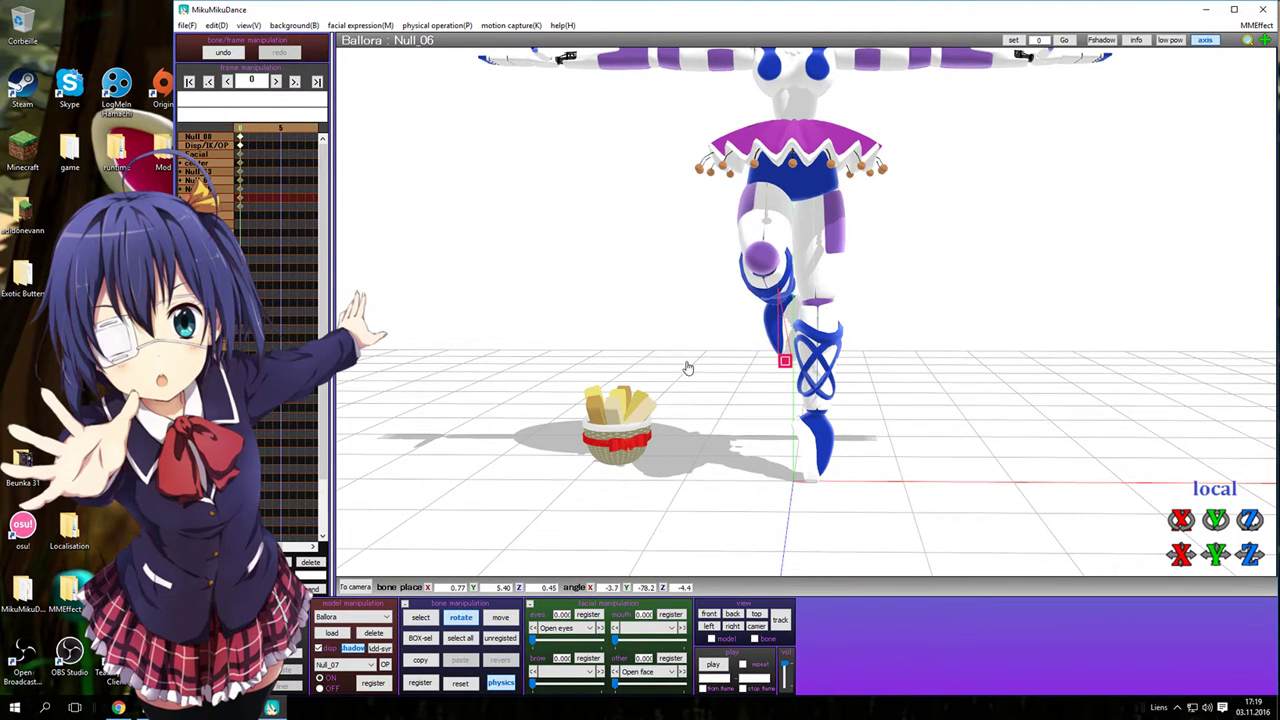
pyautogui.moveTo(790, 420); pyautogui.dragTo(709, 428)
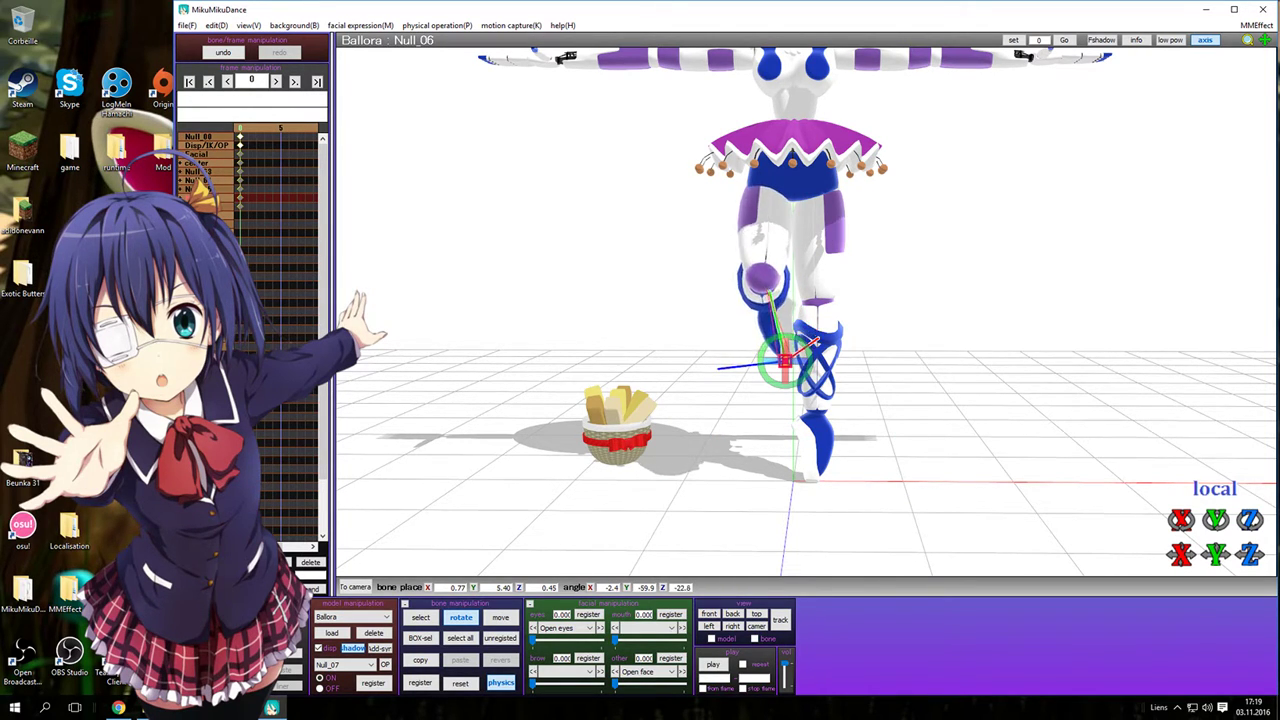
# - Pull the foot bone Null_06 outward to about X -16.8, Y -3, Z -0.6, and reset the bone
pyautogui.click(500, 617)
pyautogui.moveTo(735, 370); pyautogui.dragTo(400, 544)
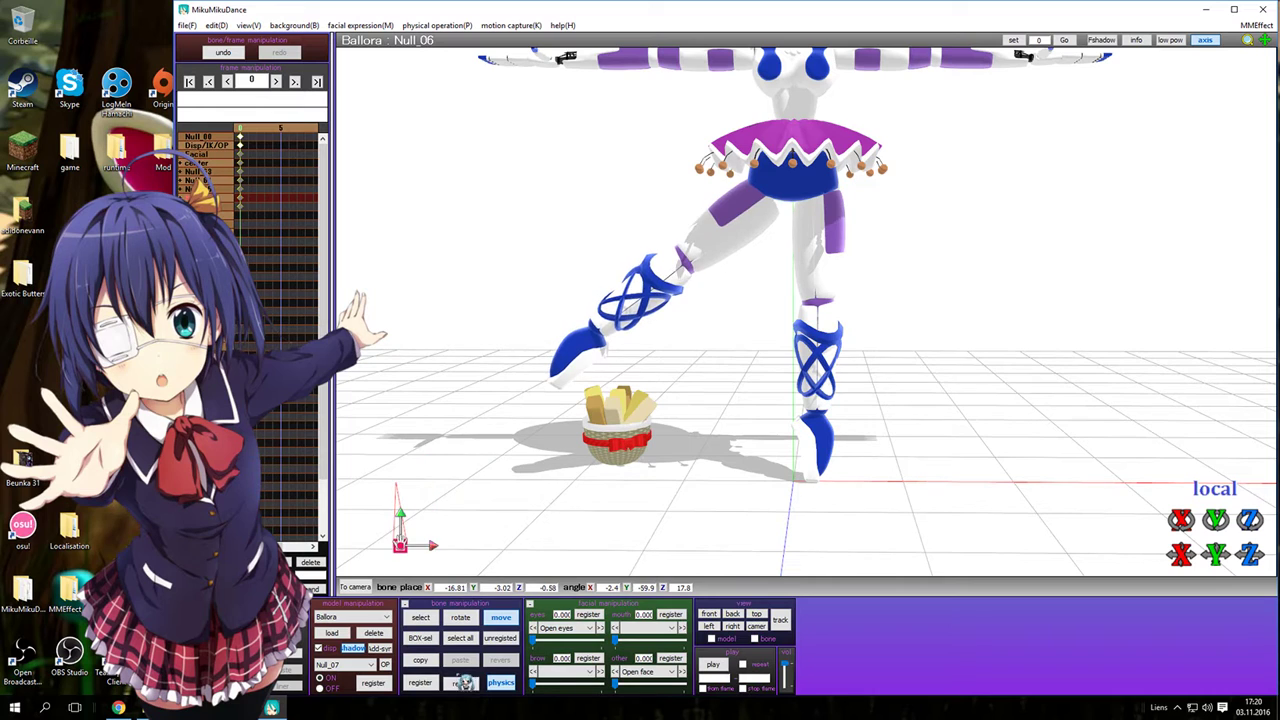
pyautogui.click(460, 685)
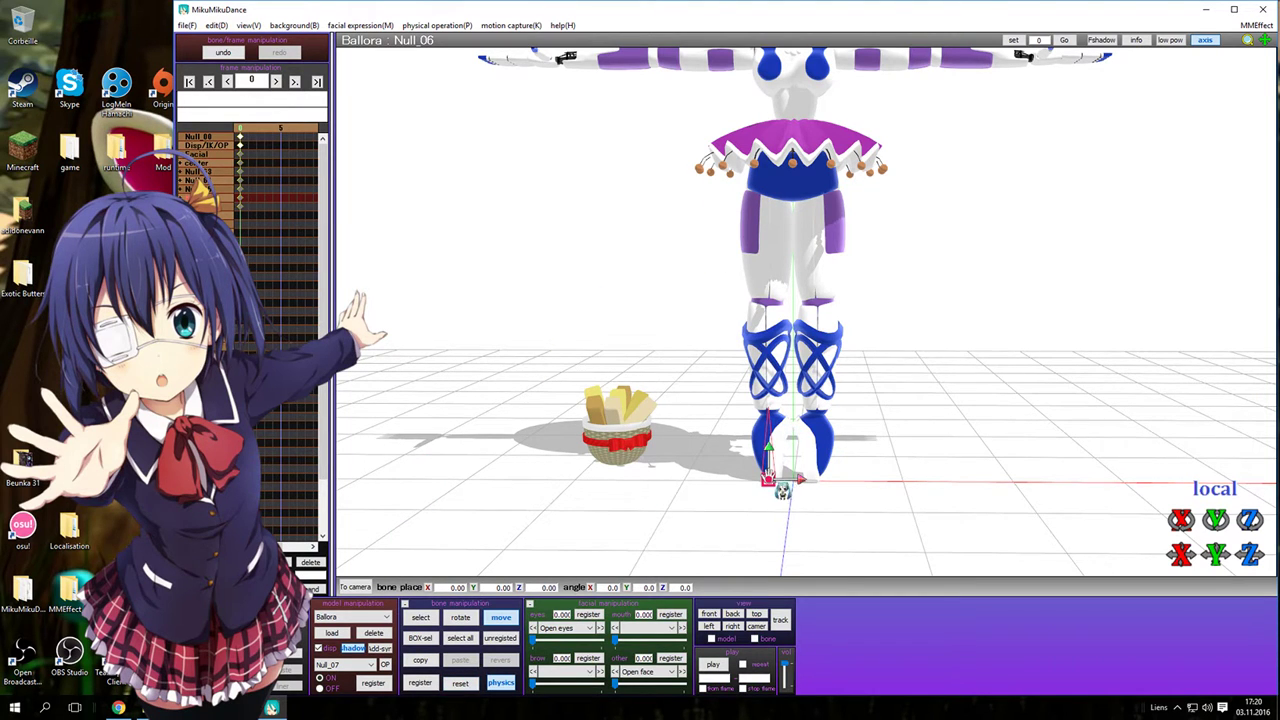
# - Raise Ballora's foot bone Null_06 outward to about X -18, Y 10.6, Z 2.7
pyautogui.moveTo(785, 418); pyautogui.dragTo(401, 377)
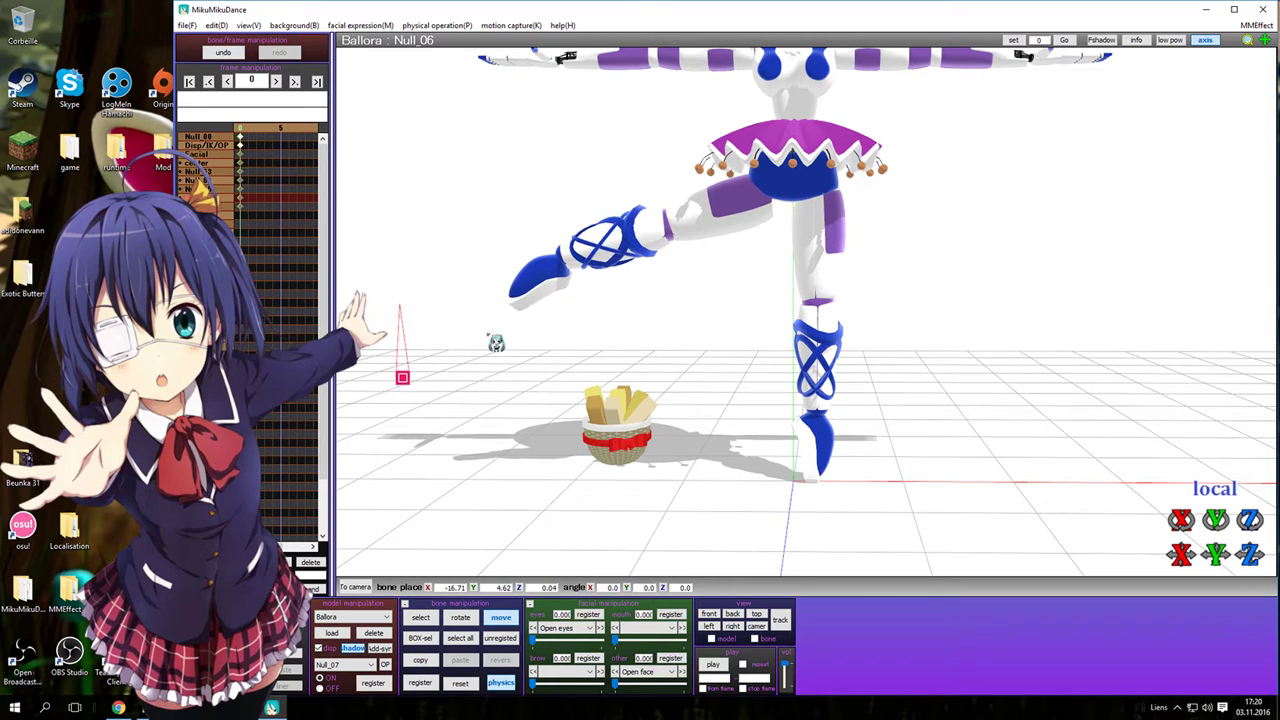
pyautogui.moveTo(790, 171); pyautogui.dragTo(1091, 335, button='right')
pyautogui.moveTo(1107, 412); pyautogui.dragTo(1026, 237)
pyautogui.moveTo(1026, 237); pyautogui.dragTo(932, 197, button='right')
# - Rotate Ballora's knee bone Null_13 on the raised leg to about X 61, Y 25.5, Z -11
pyautogui.press('c')
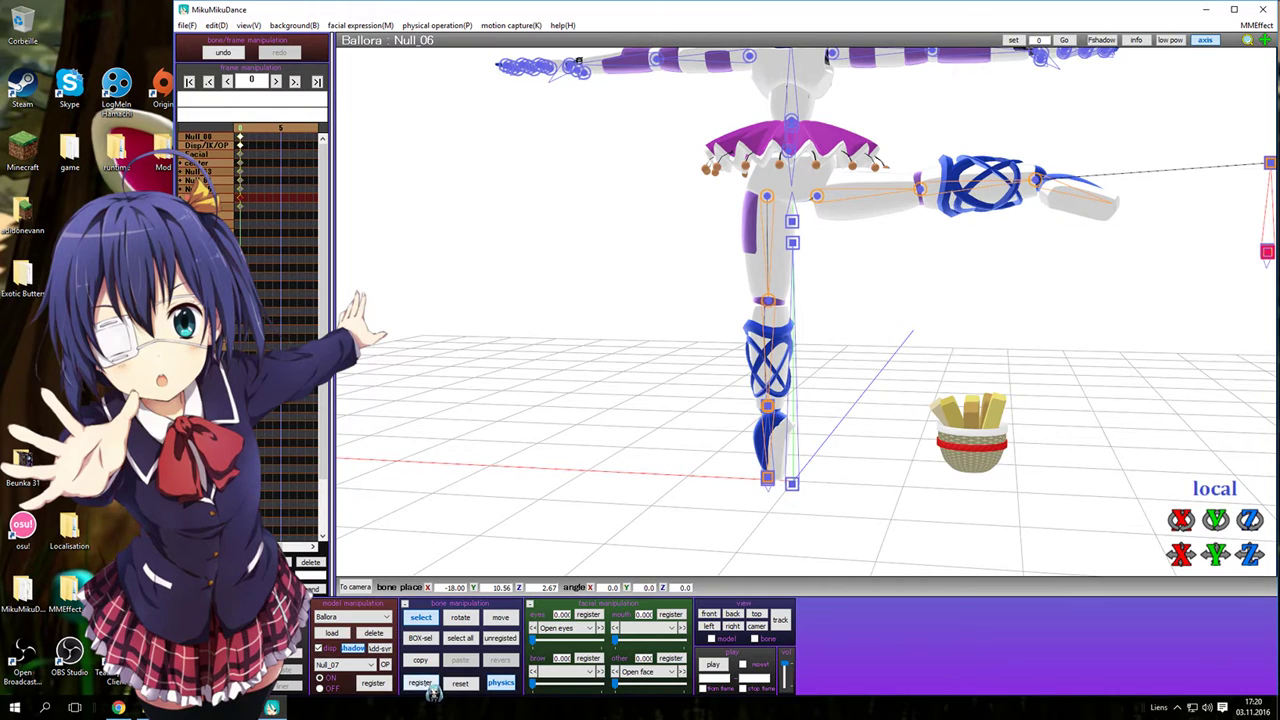
pyautogui.click(928, 195)
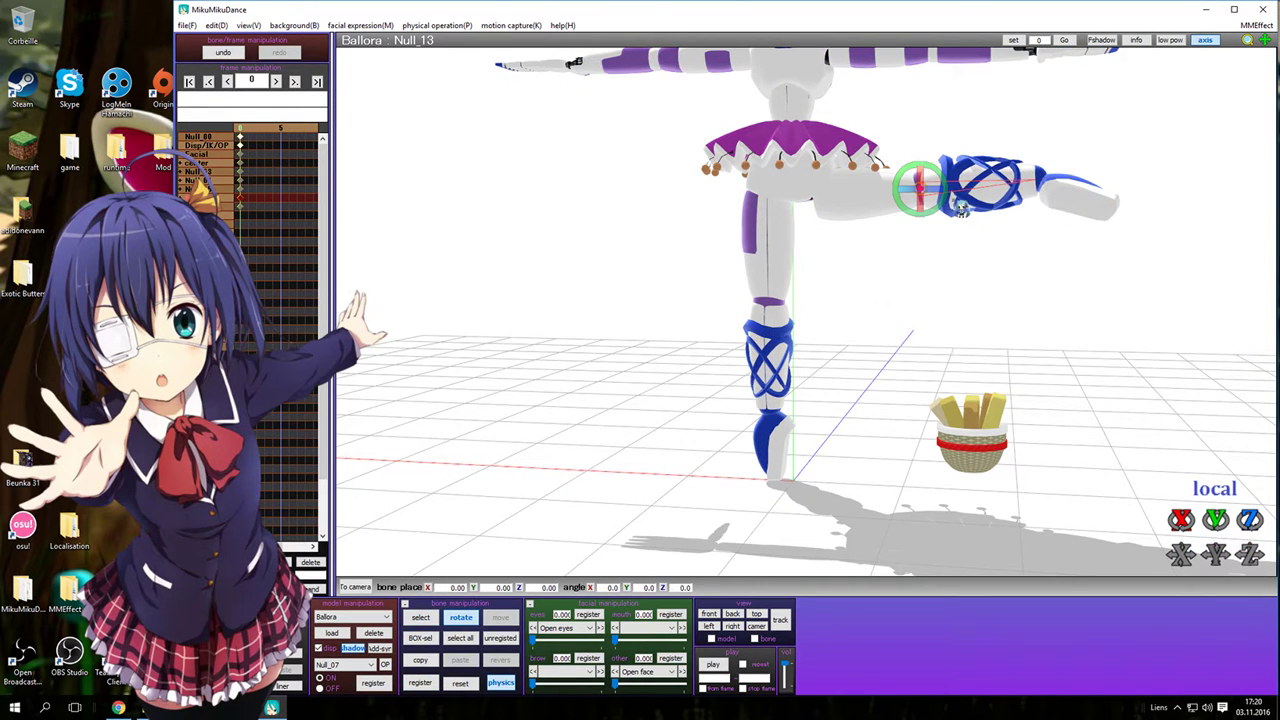
pyautogui.moveTo(958, 234); pyautogui.dragTo(880, 300)
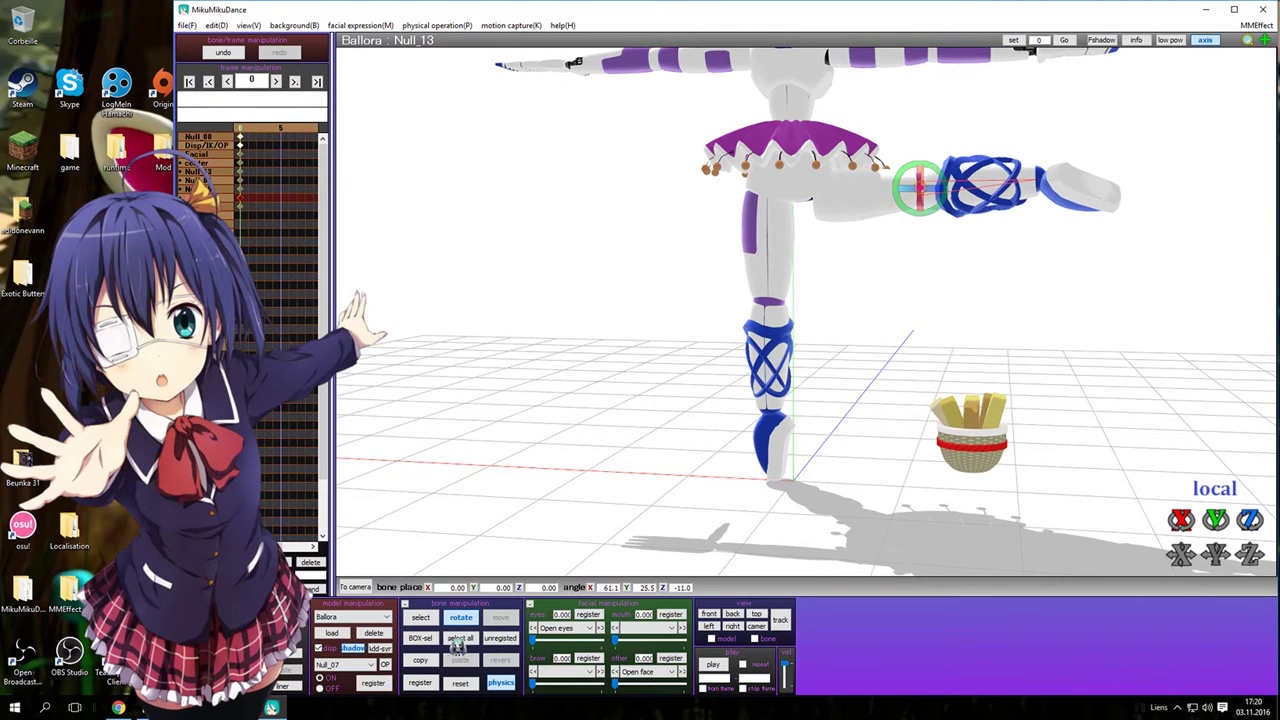
# - Delete the posed Ballora model, load a fresh copy from the Ballora folder and accept its model information
pyautogui.click(376, 634)
pyautogui.click(651, 412)
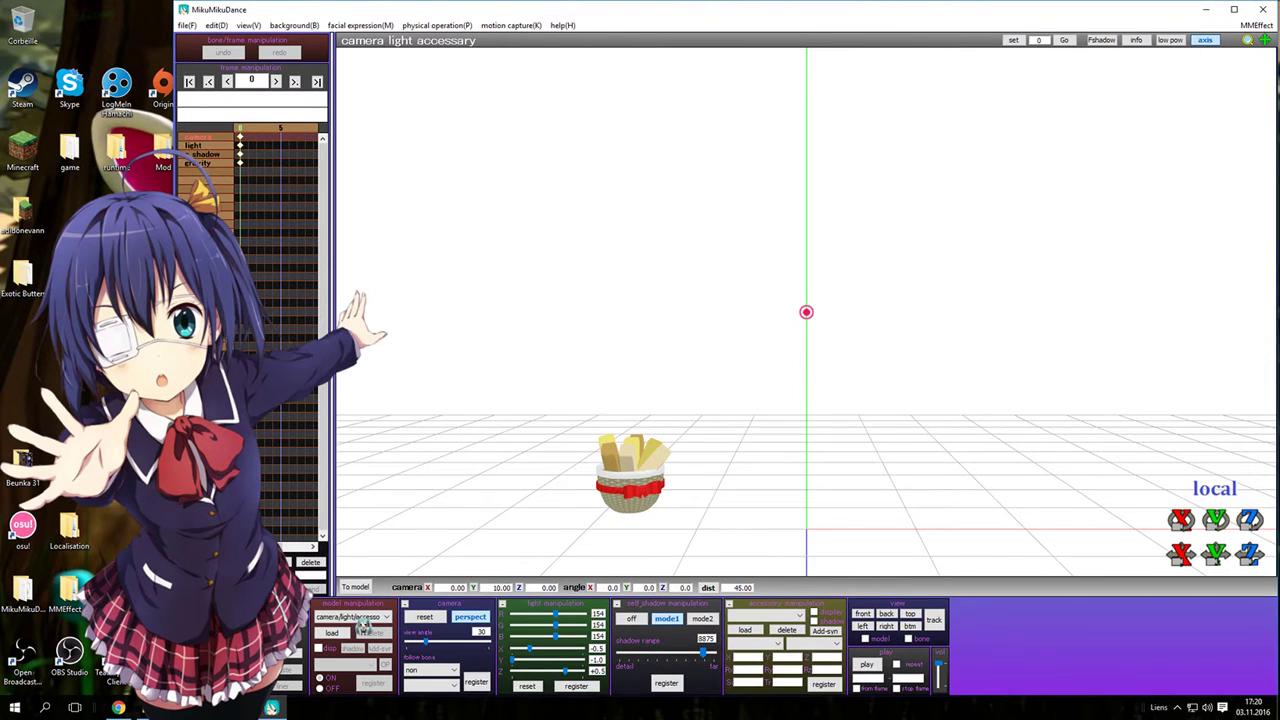
pyautogui.click(332, 633)
pyautogui.doubleClick(358, 122)
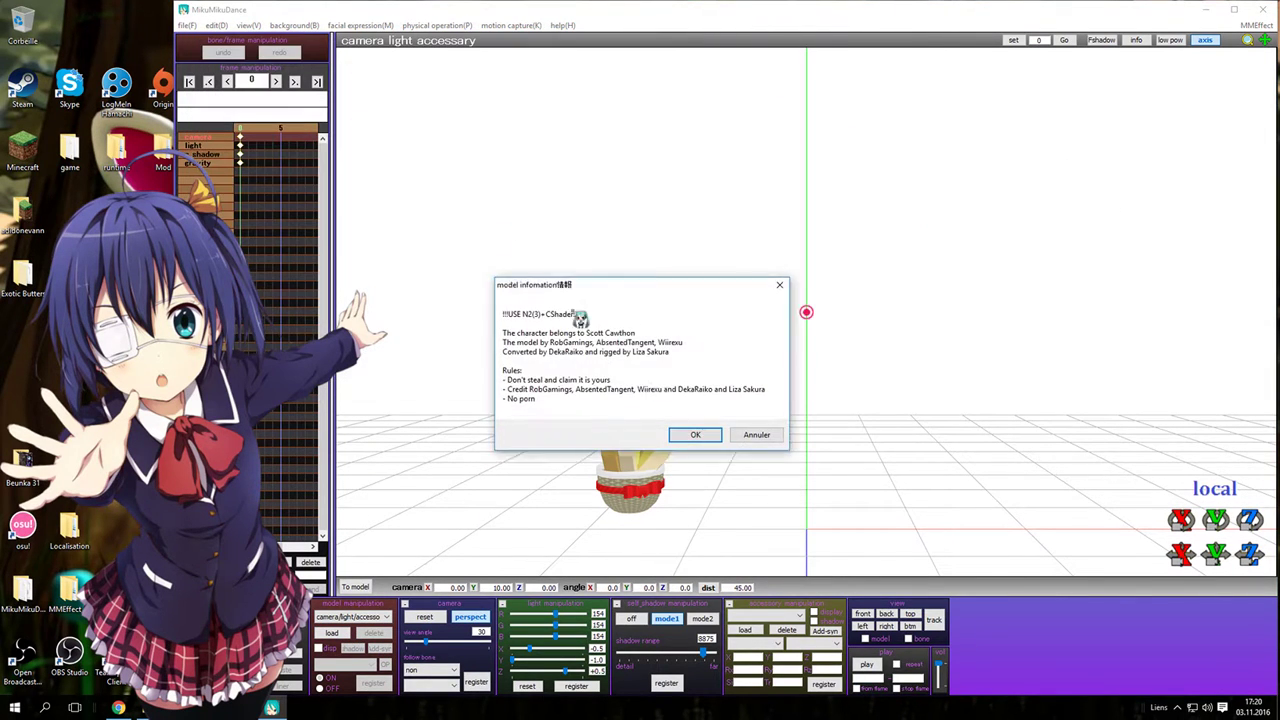
pyautogui.click(705, 438)
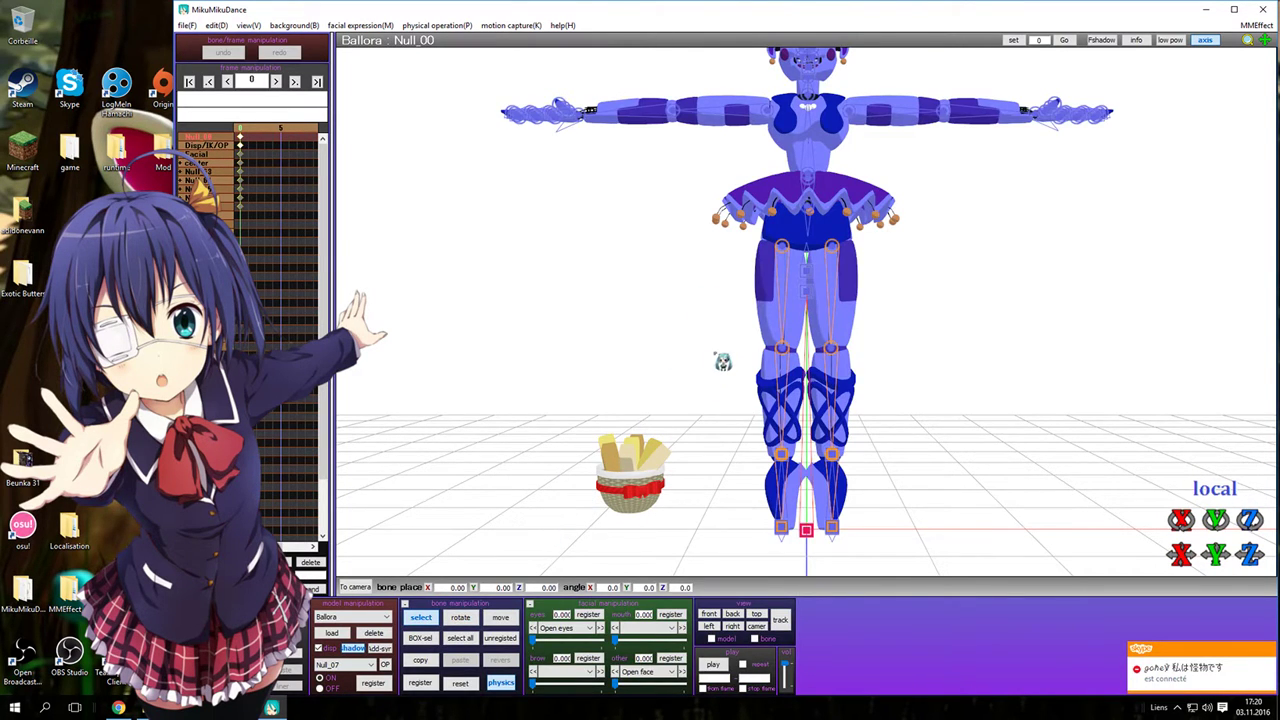
pyautogui.moveTo(715, 353); pyautogui.dragTo(687, 369, button='right')
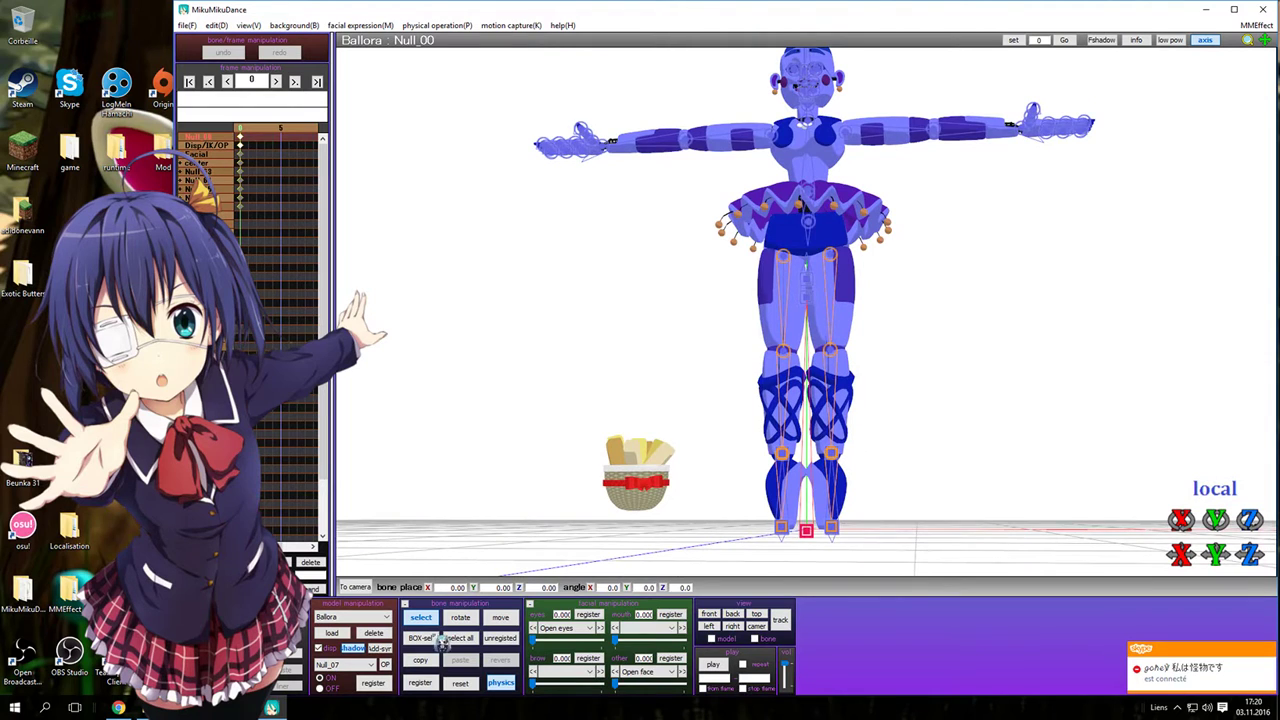
# - Delete Ballora, load Funtime Freddy.pmx from the Funtime Freddy subfolder of Sister Location Models, and accept its model information
pyautogui.click(388, 634)
pyautogui.click(657, 414)
pyautogui.click(331, 632)
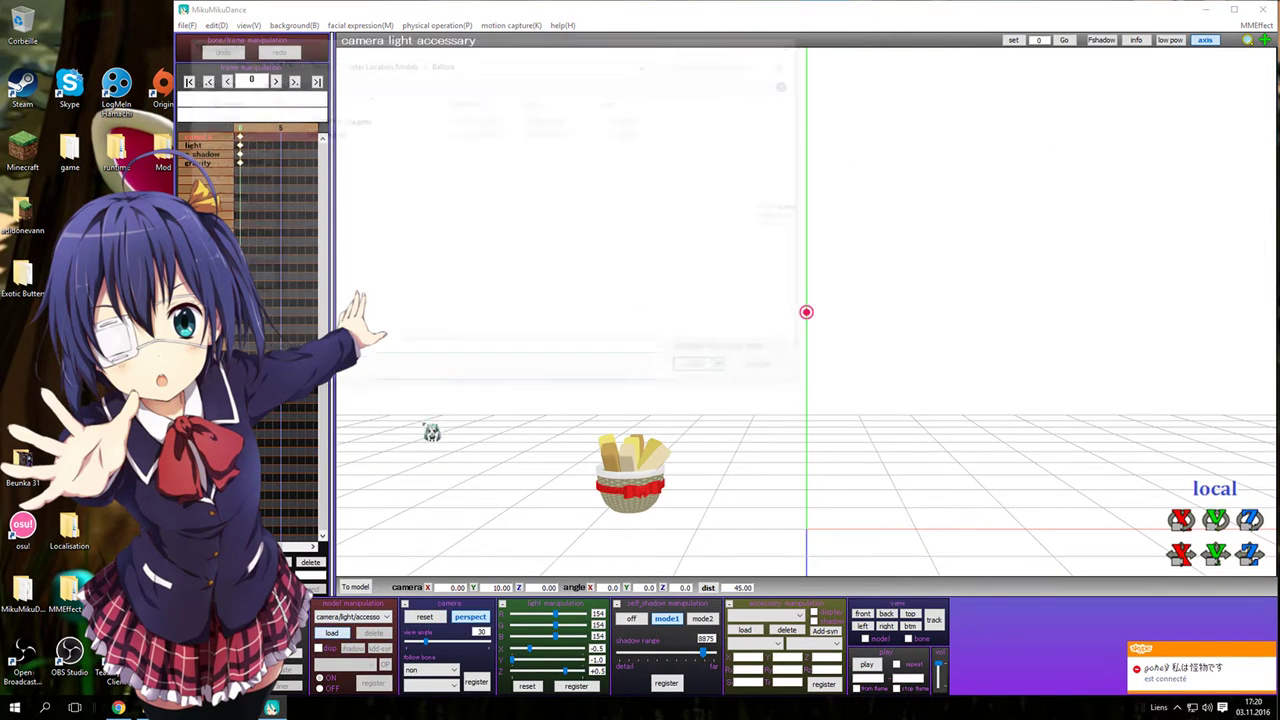
pyautogui.click(378, 64)
pyautogui.doubleClick(360, 162)
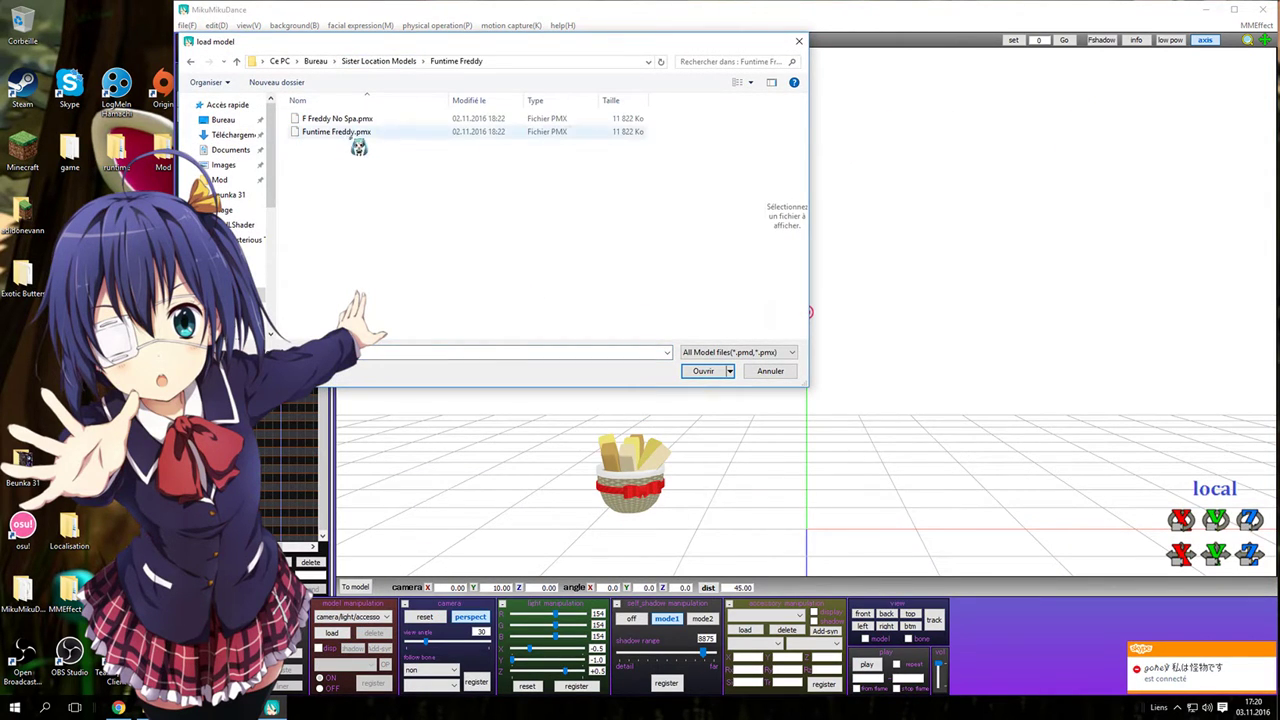
pyautogui.doubleClick(372, 132)
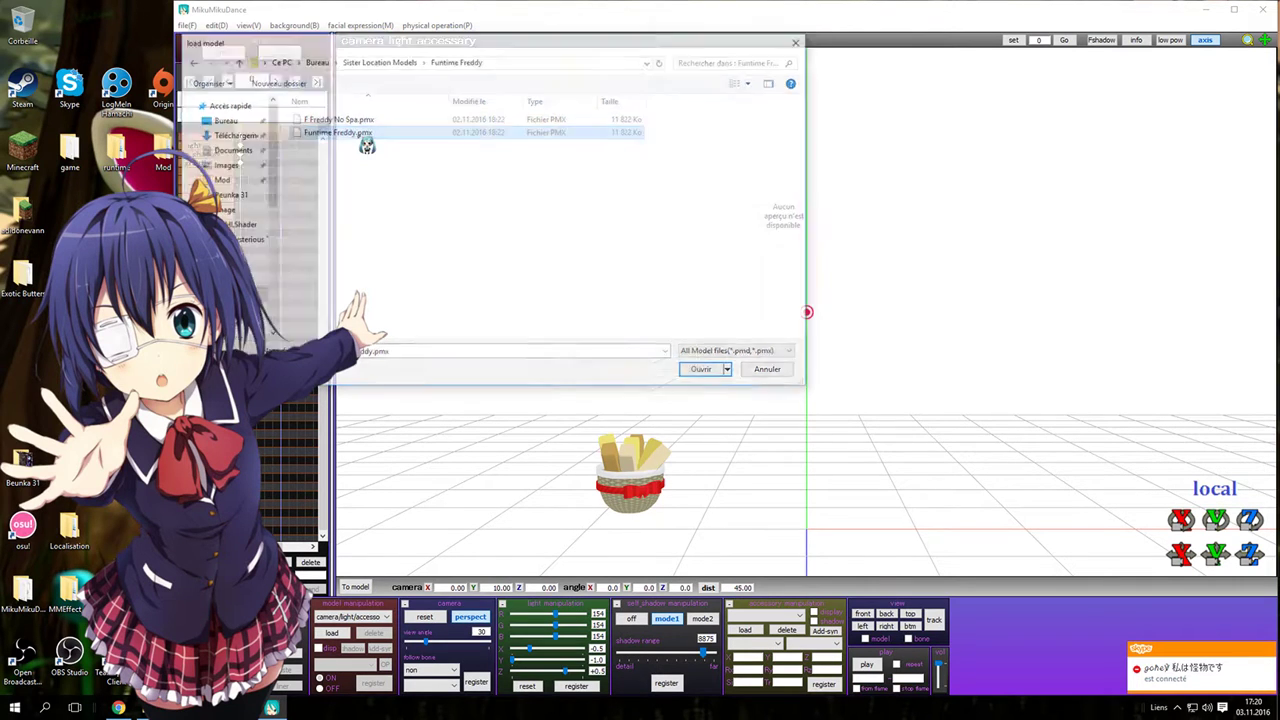
pyautogui.click(628, 417)
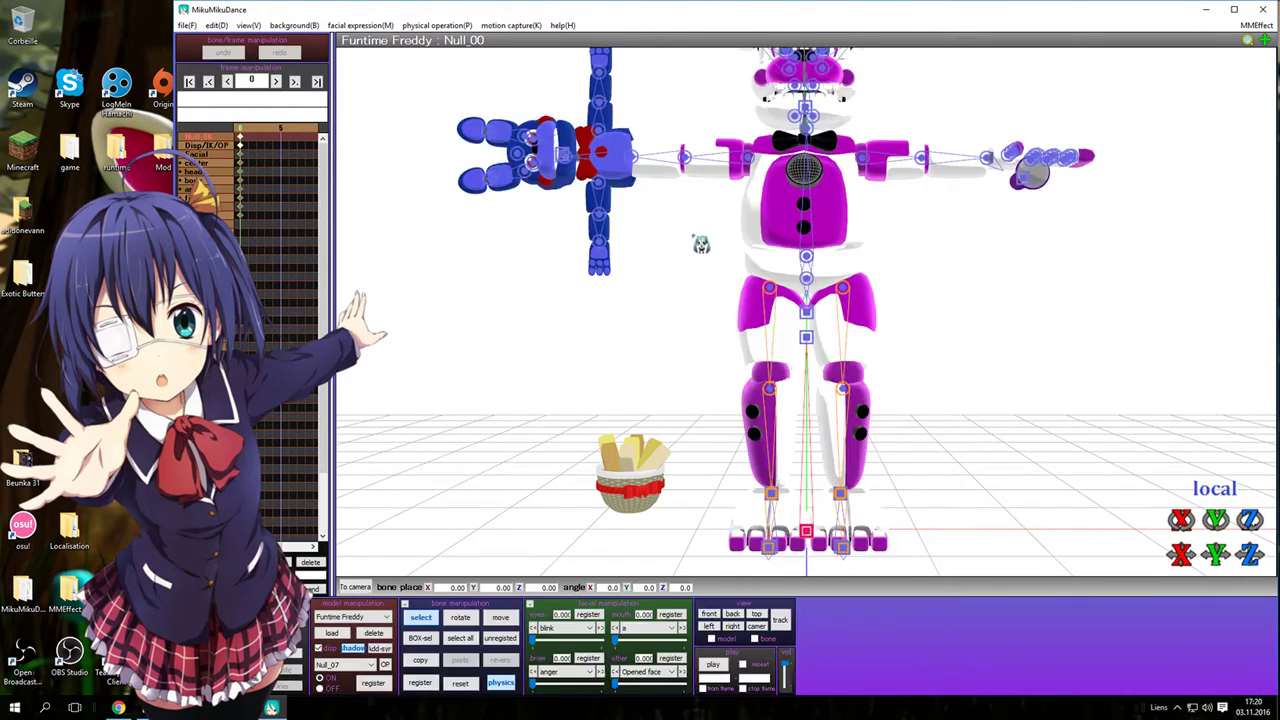
# - Lower Funtime Freddy's puppet arm by rotating the shoulder bone Null_21 to about X 7.4, Y 18, Z -62.3
pyautogui.moveTo(774, 170); pyautogui.dragTo(810, 300, button='right')
pyautogui.scroll(-3, 811, 310)
pyautogui.moveTo(811, 315); pyautogui.dragTo(811, 405, button='middle')
pyautogui.scroll(6, 730, 240)
pyautogui.press('x')
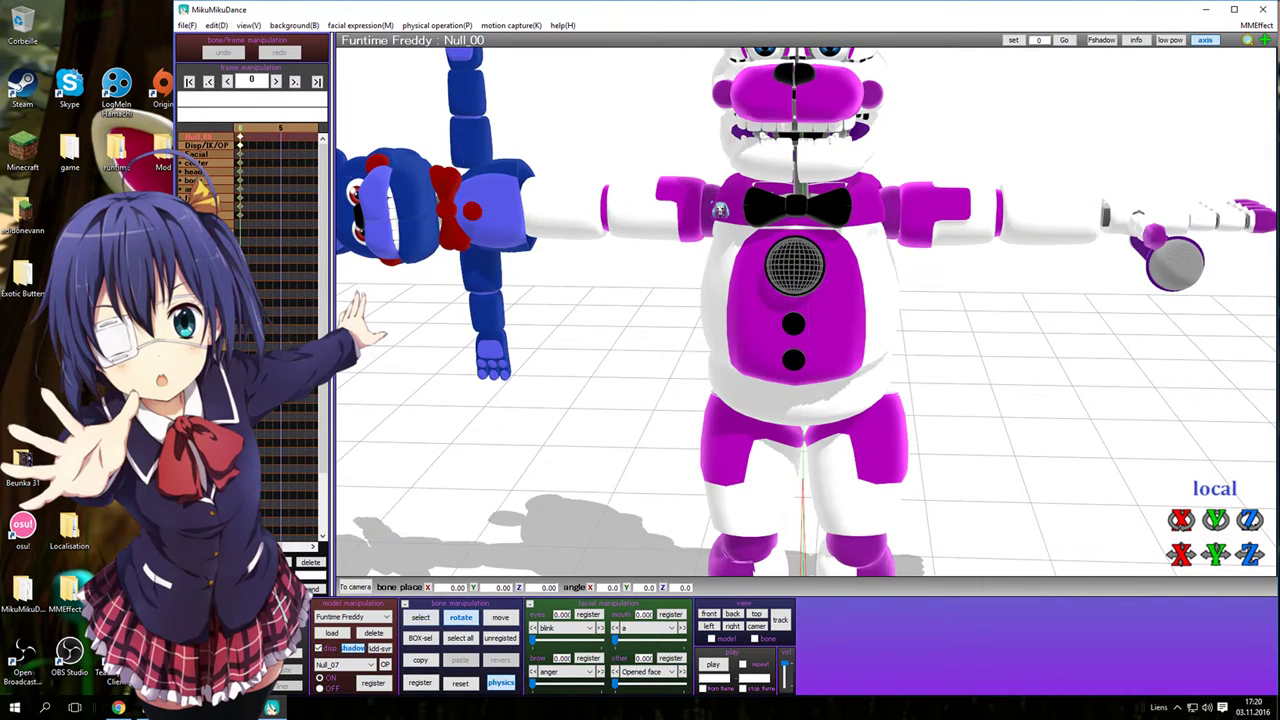
pyautogui.press('c')
pyautogui.click(716, 208)
pyautogui.press('x')
pyautogui.moveTo(731, 206); pyautogui.dragTo(538, 500)
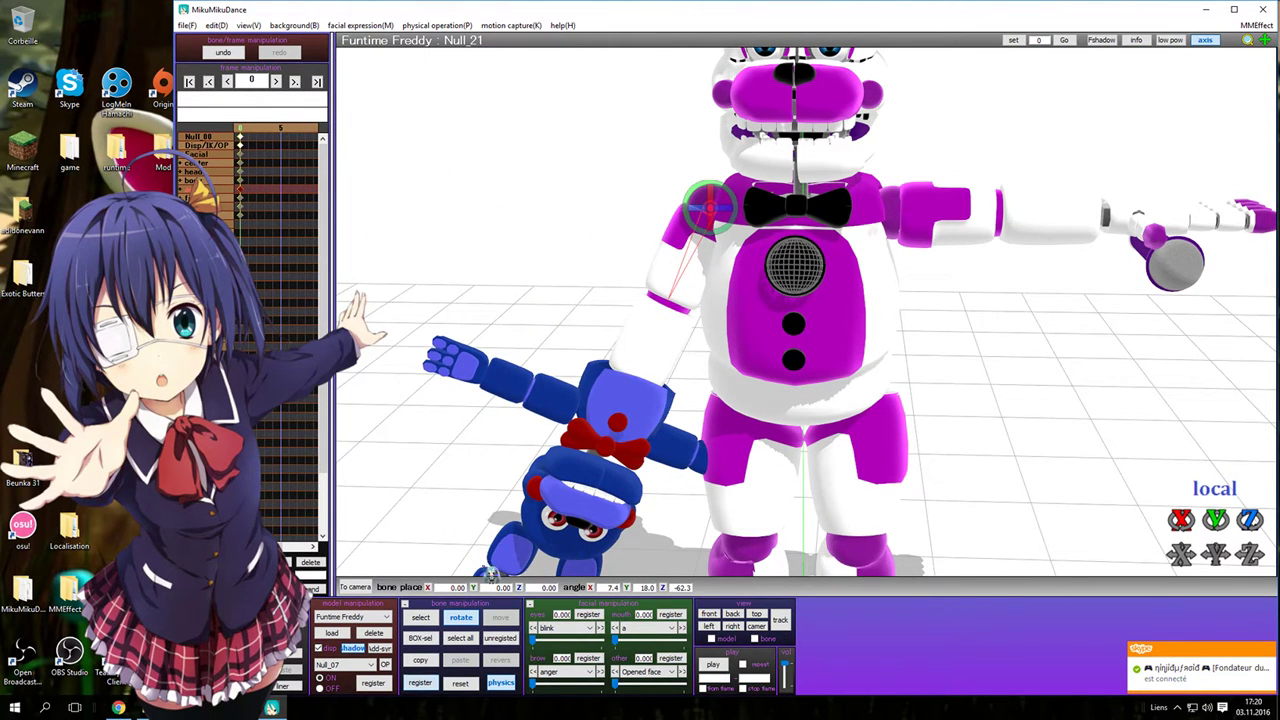
# - Bend the puppet arm upward by rotating the elbow bone Null_22 to about X -31.2, Y 25.6, Z 105.7
pyautogui.press('c')
pyautogui.press('x')
pyautogui.moveTo(696, 288); pyautogui.dragTo(727, 382)
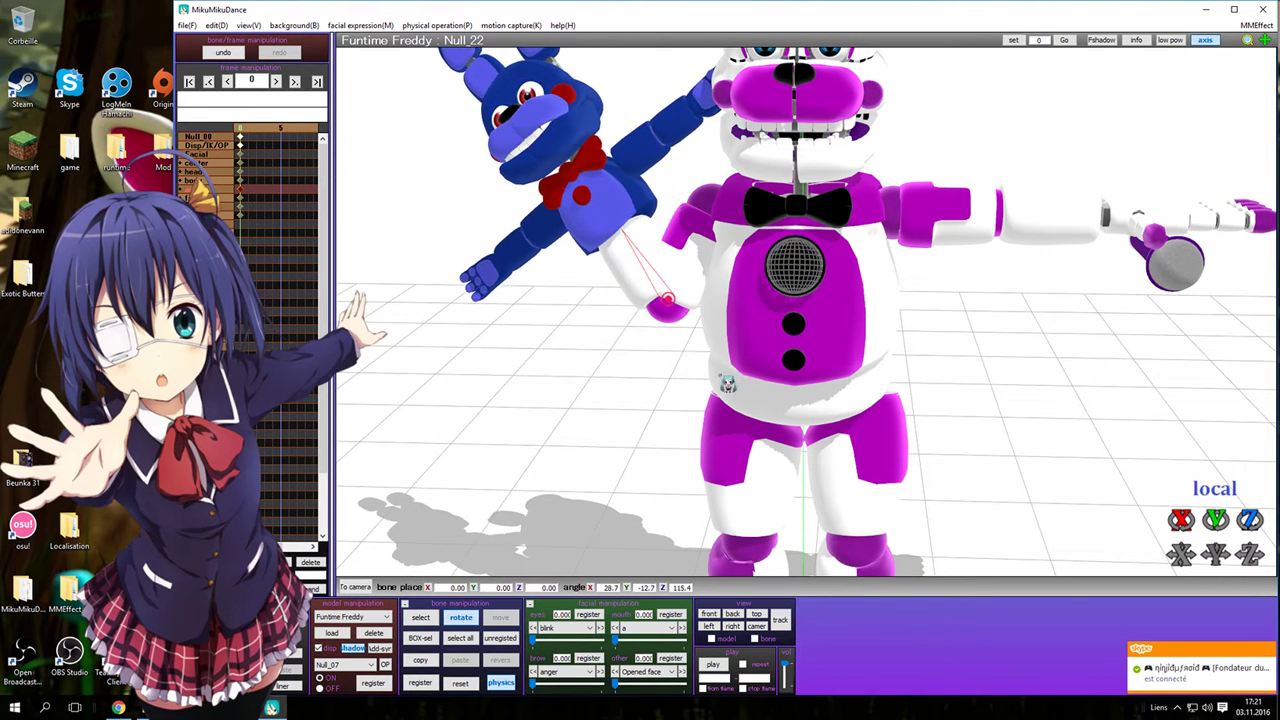
pyautogui.moveTo(697, 310); pyautogui.dragTo(745, 323)
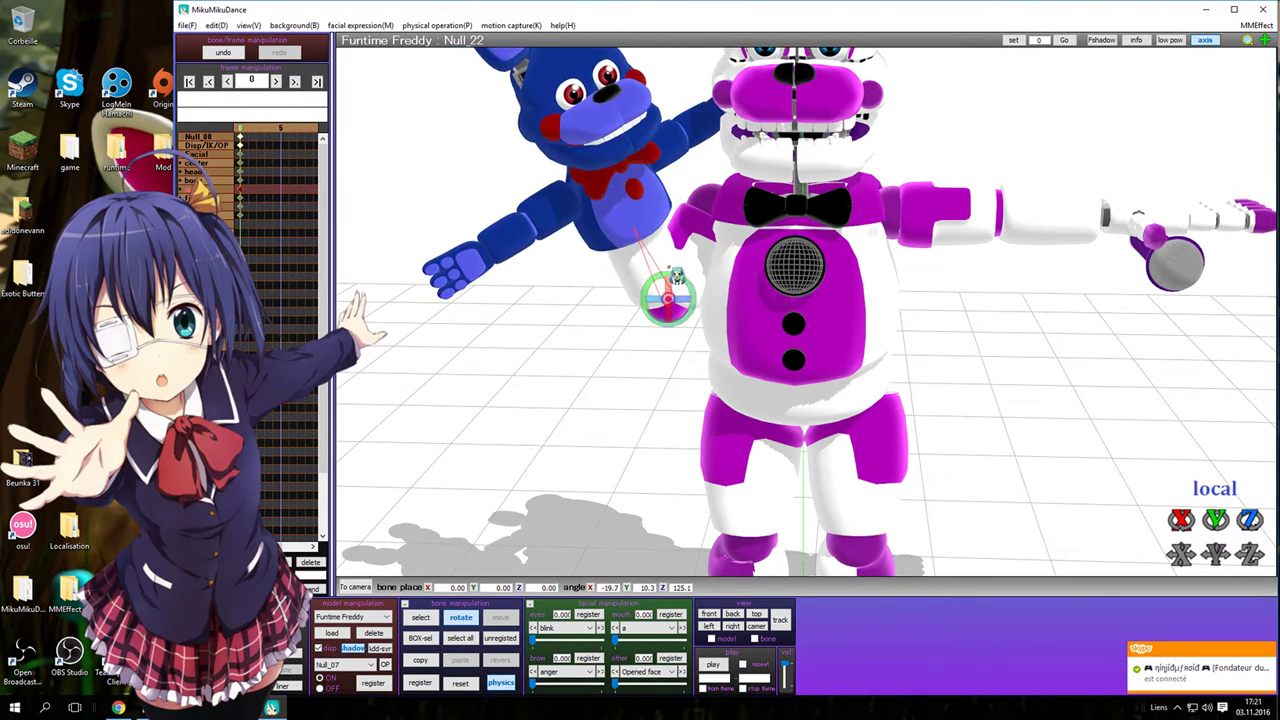
pyautogui.moveTo(681, 286)
pyautogui.mouseDown()
pyautogui.moveTo(681, 312)
pyautogui.moveTo(698, 304)
pyautogui.moveTo(683, 277)
pyautogui.mouseUp()
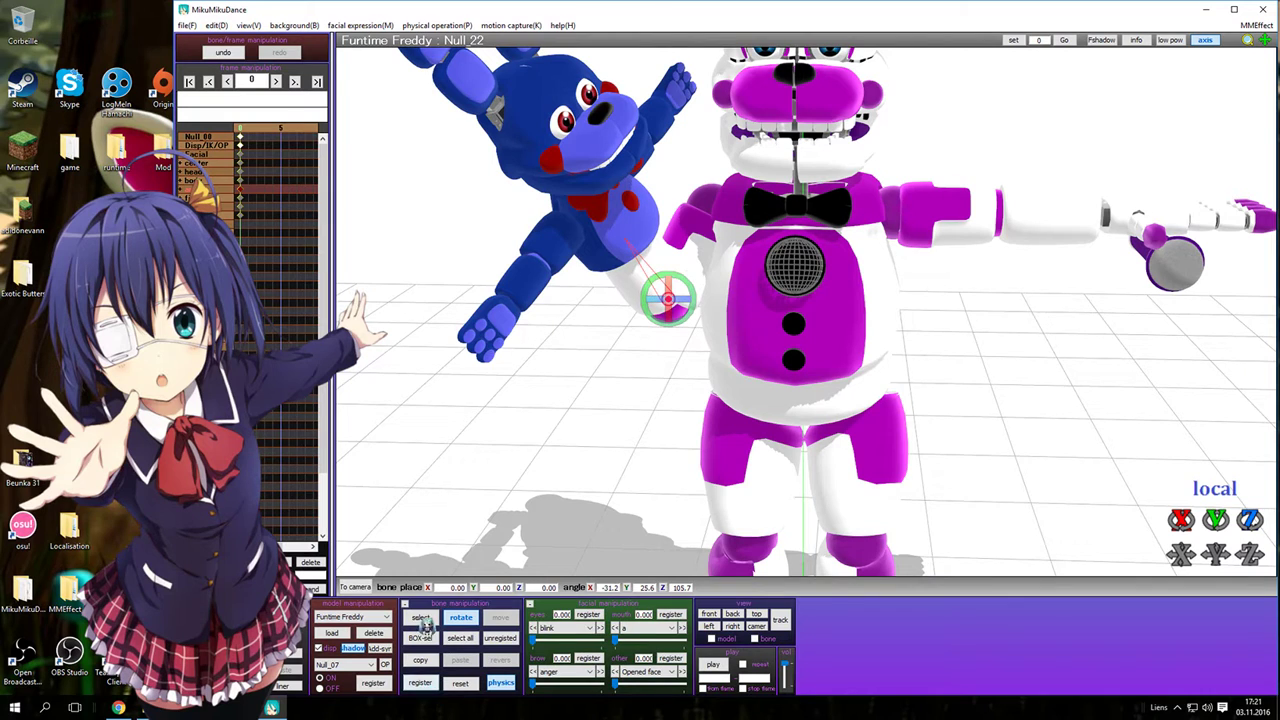
# - Turn the hand puppet upright by rotating bone Null_23 to about X -28.7, Y -33.7, Z 29.9, and register the pose
pyautogui.click(423, 618)
pyautogui.doubleClick(634, 240)
pyautogui.moveTo(636, 241)
pyautogui.mouseDown()
pyautogui.moveTo(637, 228)
pyautogui.moveTo(625, 234)
pyautogui.mouseUp()
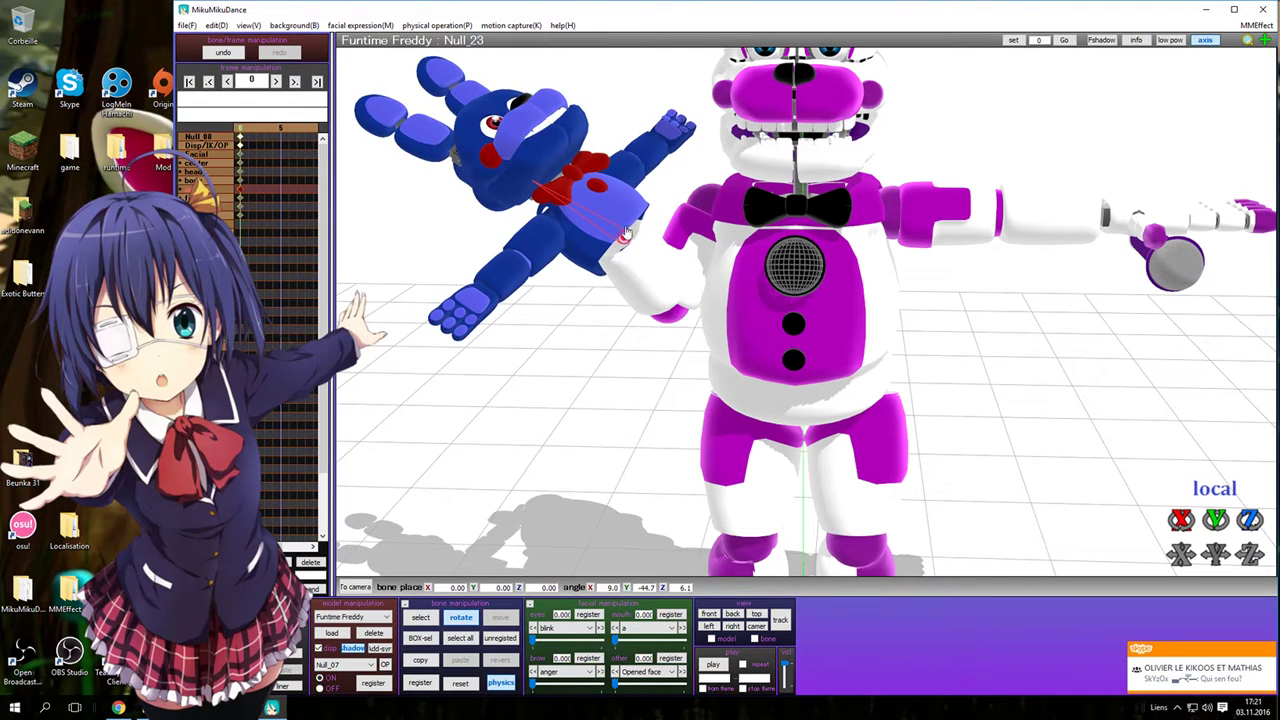
pyautogui.moveTo(648, 244); pyautogui.dragTo(684, 270)
pyautogui.moveTo(640, 218); pyautogui.dragTo(573, 229)
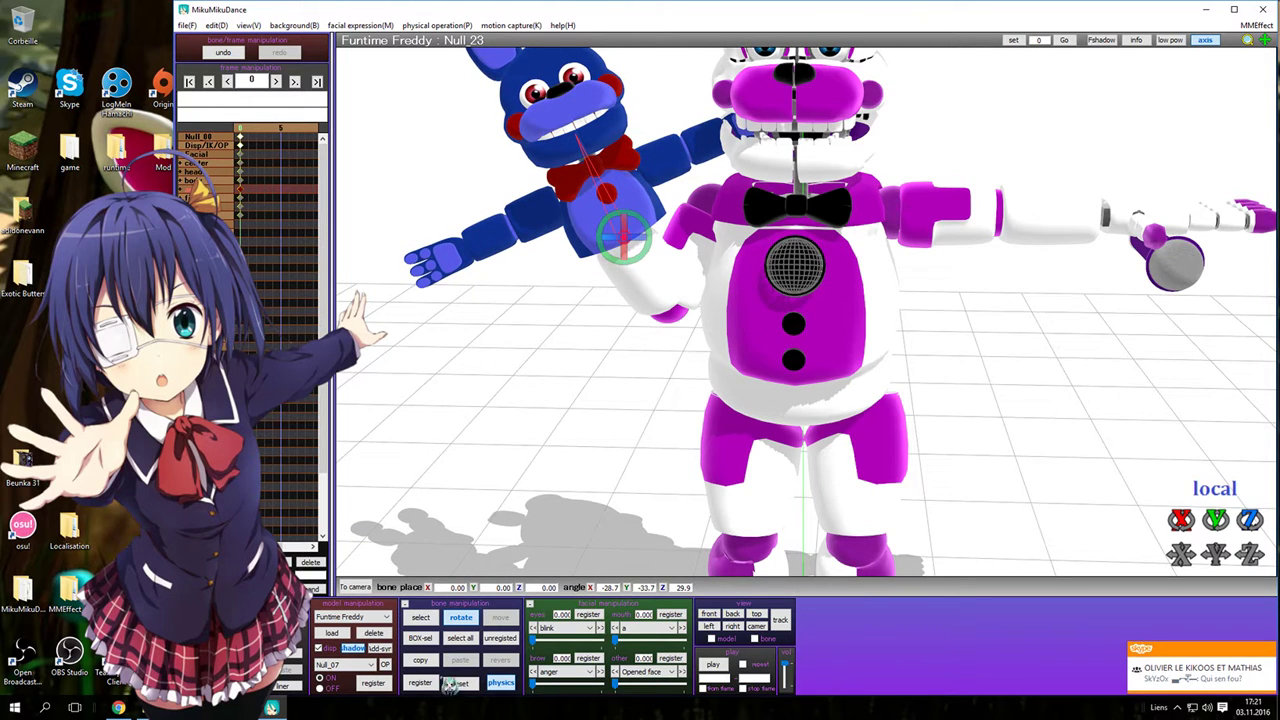
pyautogui.click(423, 686)
# - Raise the puppet's arm nearest Freddy by rotating the hand1 bone to about X -57.3, Y 14.8, Z -51.4
pyautogui.press('c')
pyautogui.click(641, 172)
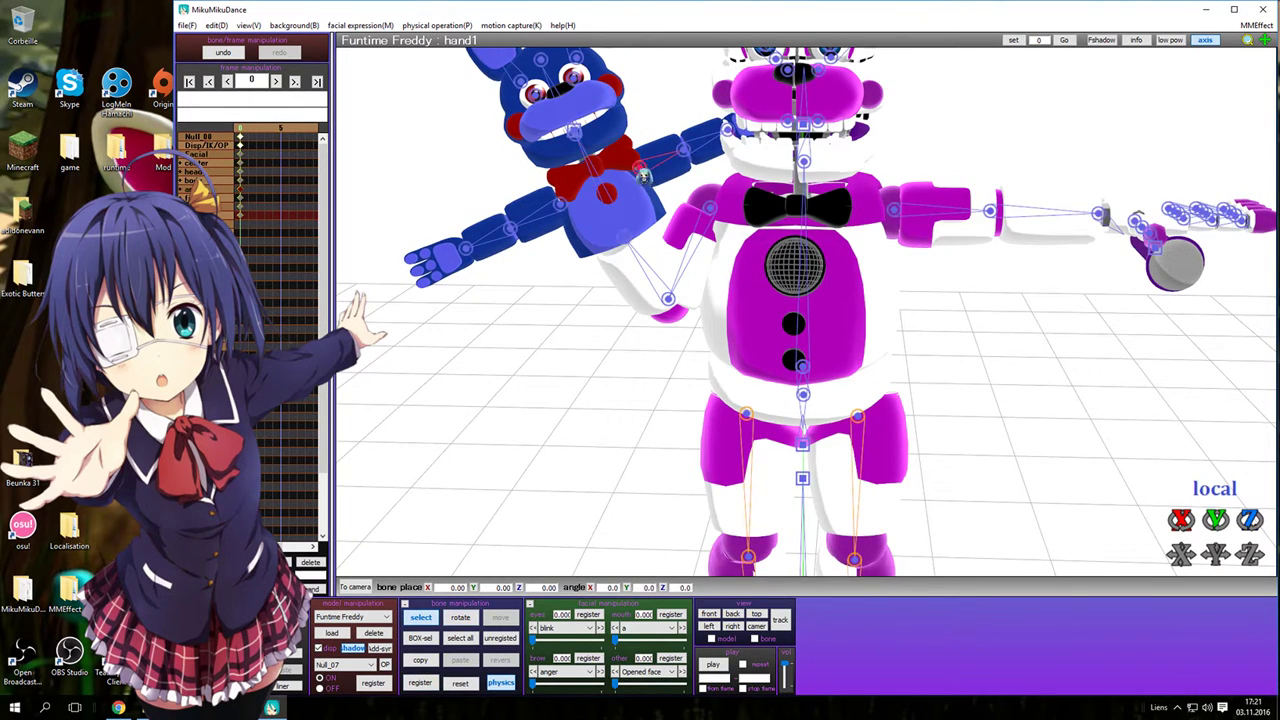
pyautogui.press('x')
pyautogui.moveTo(638, 187); pyautogui.dragTo(669, 130)
pyautogui.moveTo(669, 130); pyautogui.dragTo(683, 152, button='right')
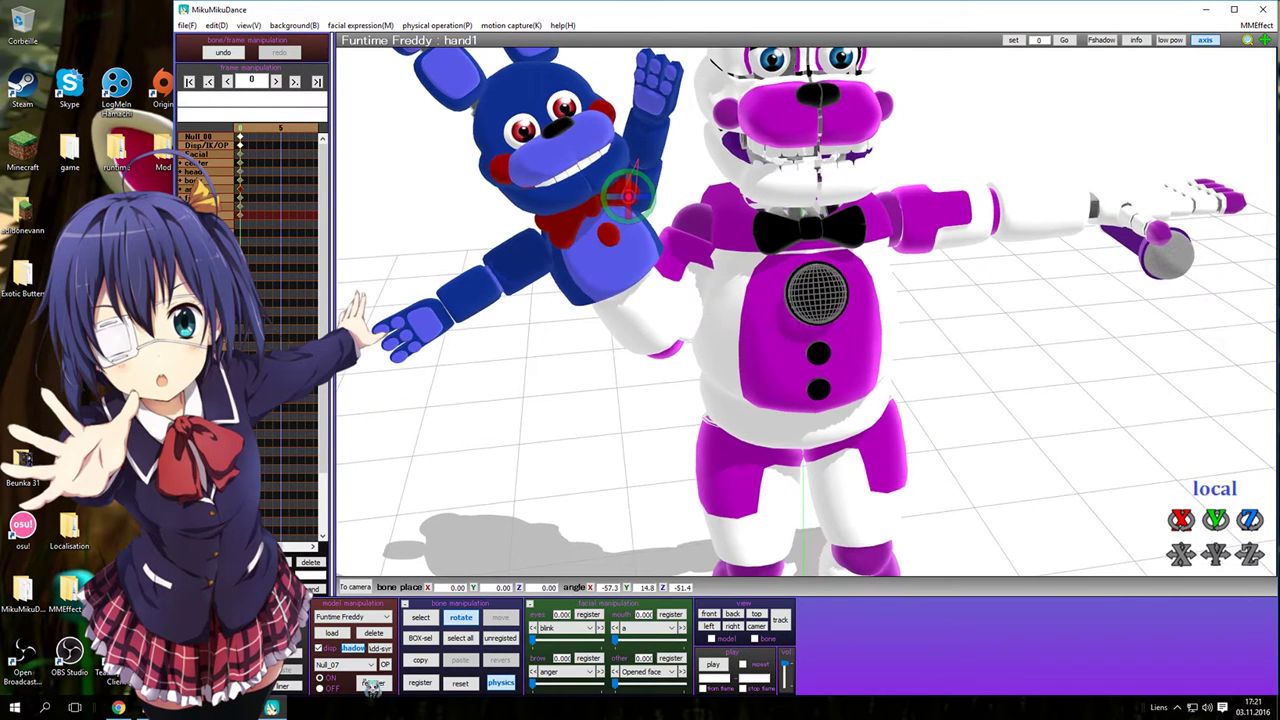
# - Rotate the hand2 bone in the puppet's raised arm to about X 7.1, Y -2.4, Z -3.1
pyautogui.click(425, 620)
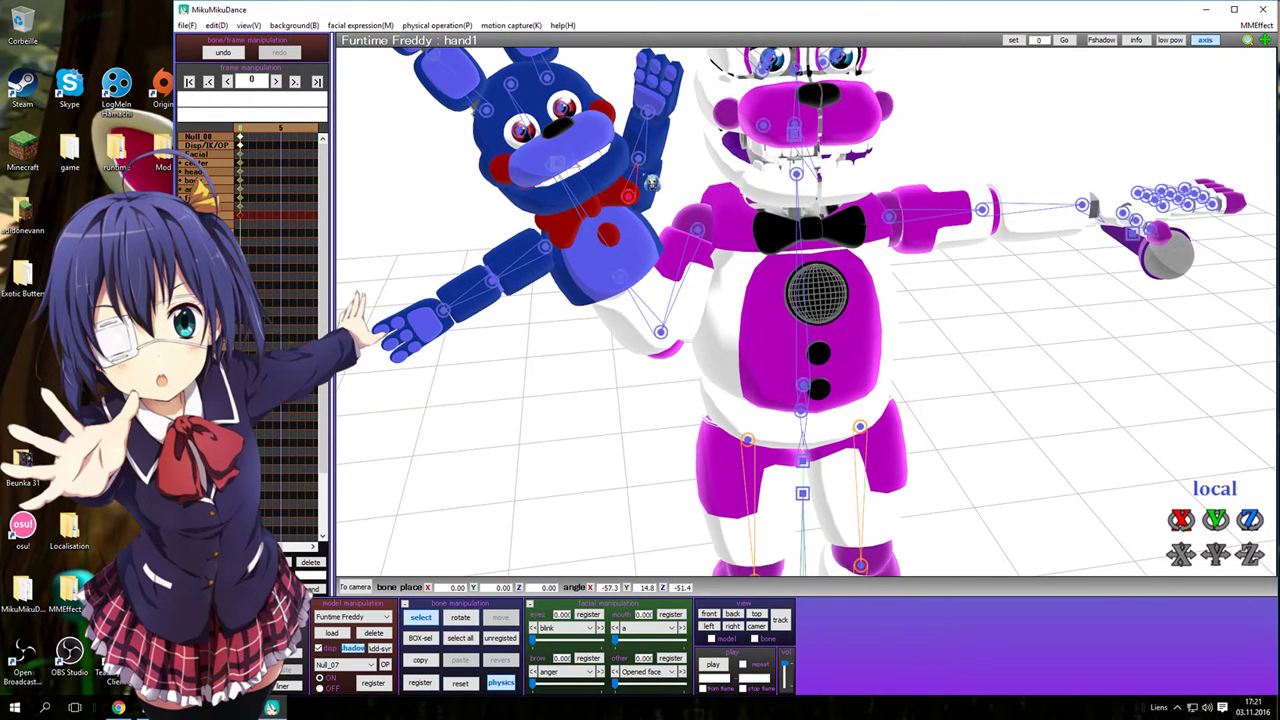
pyautogui.click(639, 158)
pyautogui.press('x')
pyautogui.moveTo(652, 140); pyautogui.dragTo(652, 115)
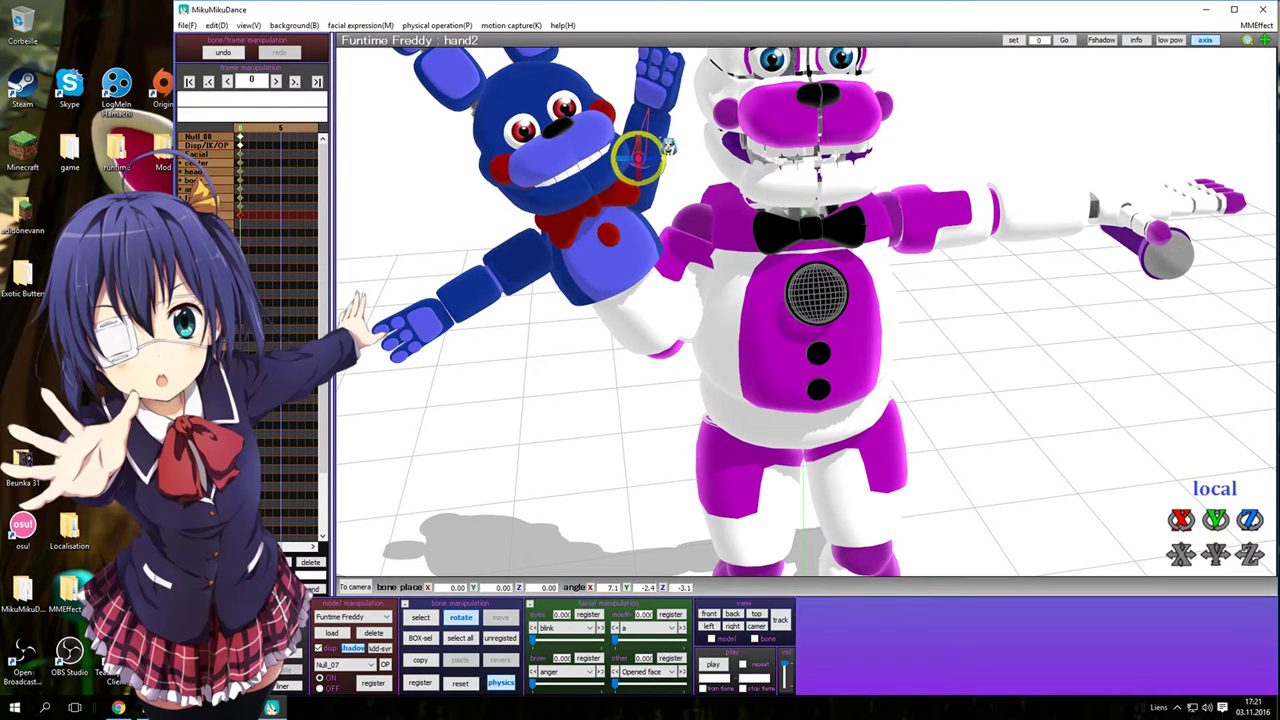
pyautogui.moveTo(643, 135); pyautogui.dragTo(648, 152, button='right')
pyautogui.moveTo(744, 138); pyautogui.dragTo(664, 130, button='right')
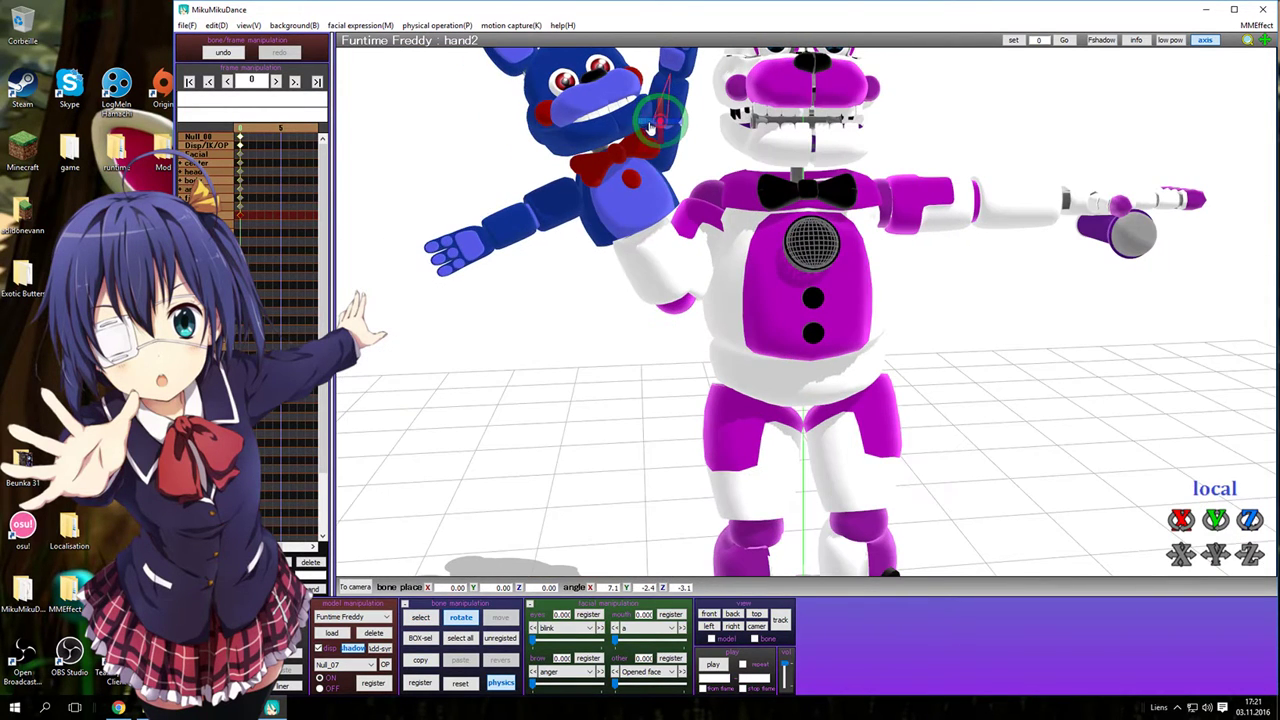
# - Tilt the puppet's head by rotating the bonniehead bone to about X -10.3, Y 23.9, Z -13.1, and register the pose
pyautogui.press('c')
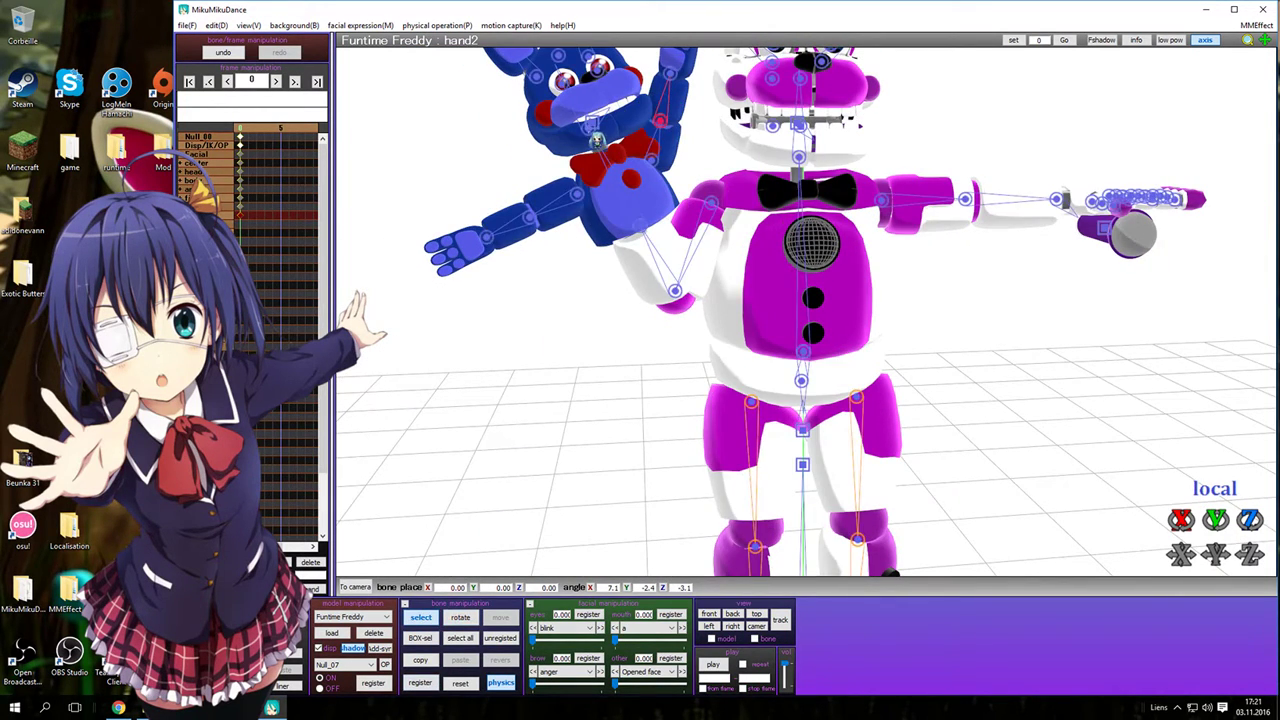
pyautogui.press('x')
pyautogui.press('c')
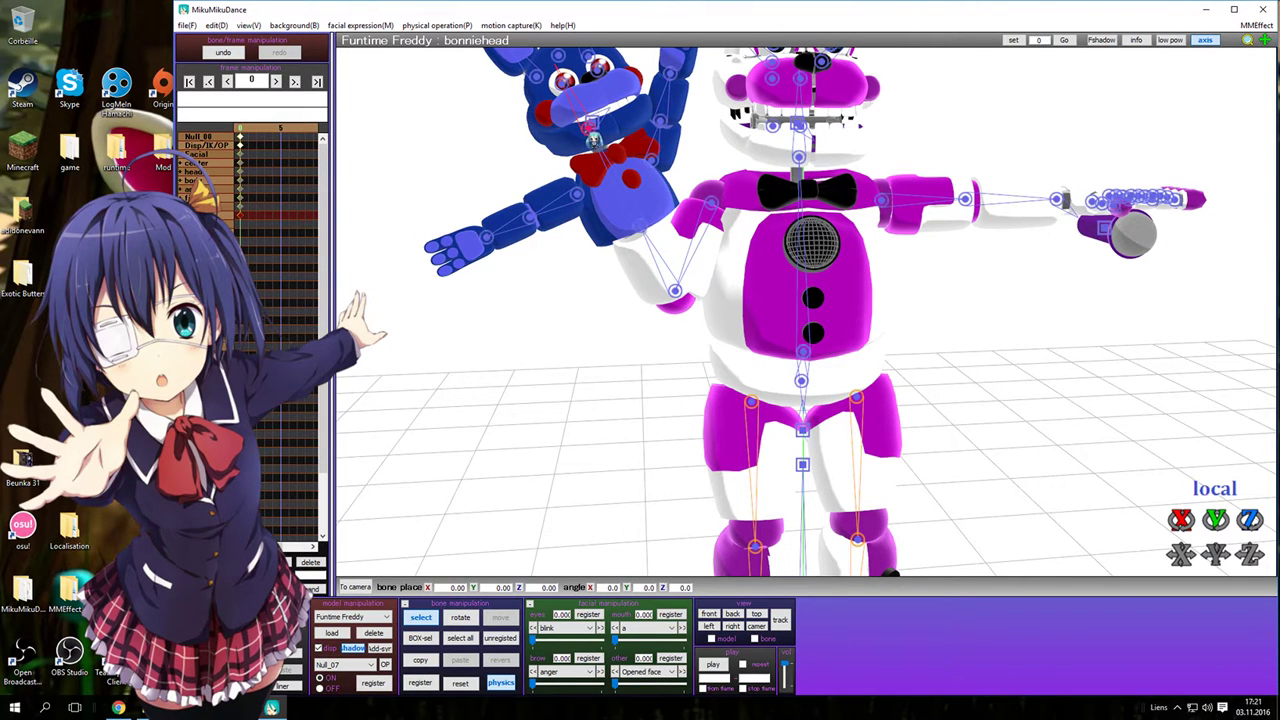
pyautogui.press('x')
pyautogui.moveTo(592, 140); pyautogui.dragTo(591, 164)
pyautogui.scroll(-5, 600, 160)
pyautogui.moveTo(694, 126); pyautogui.dragTo(557, 464, button='right')
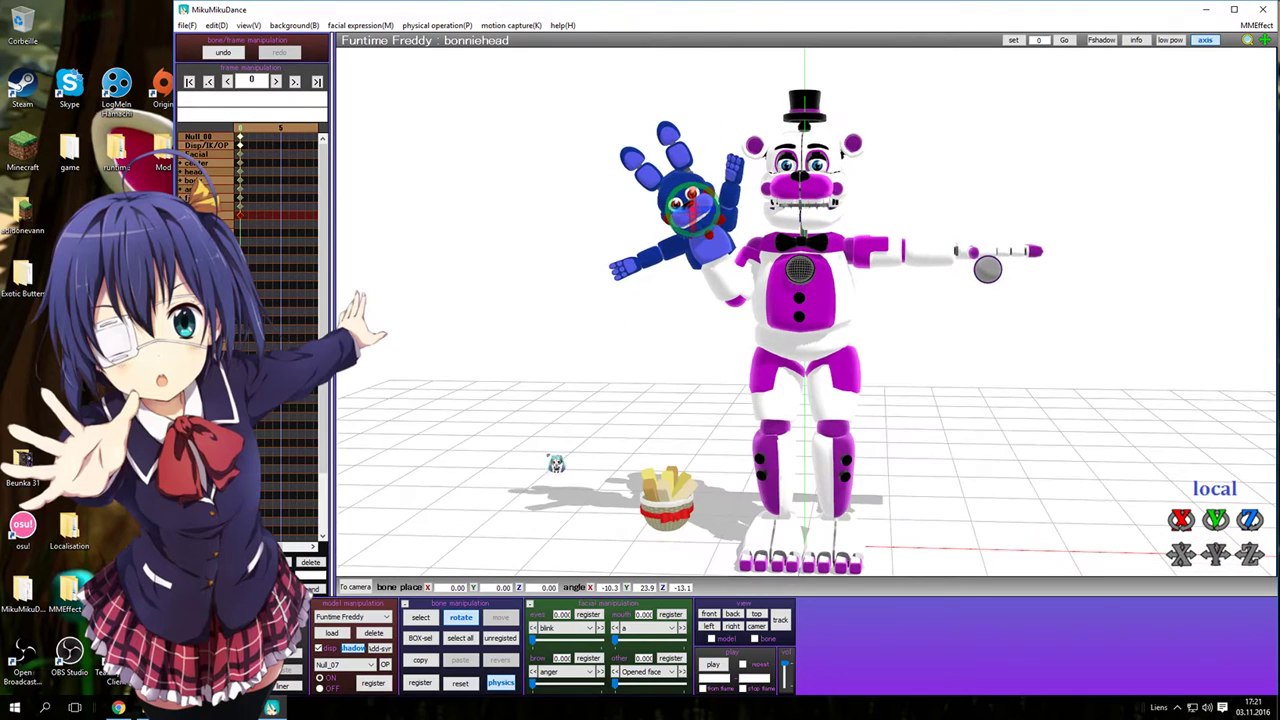
pyautogui.click(424, 684)
# - Try rotating Funtime Freddy's face bone face3
pyautogui.press('c')
pyautogui.click(803, 187)
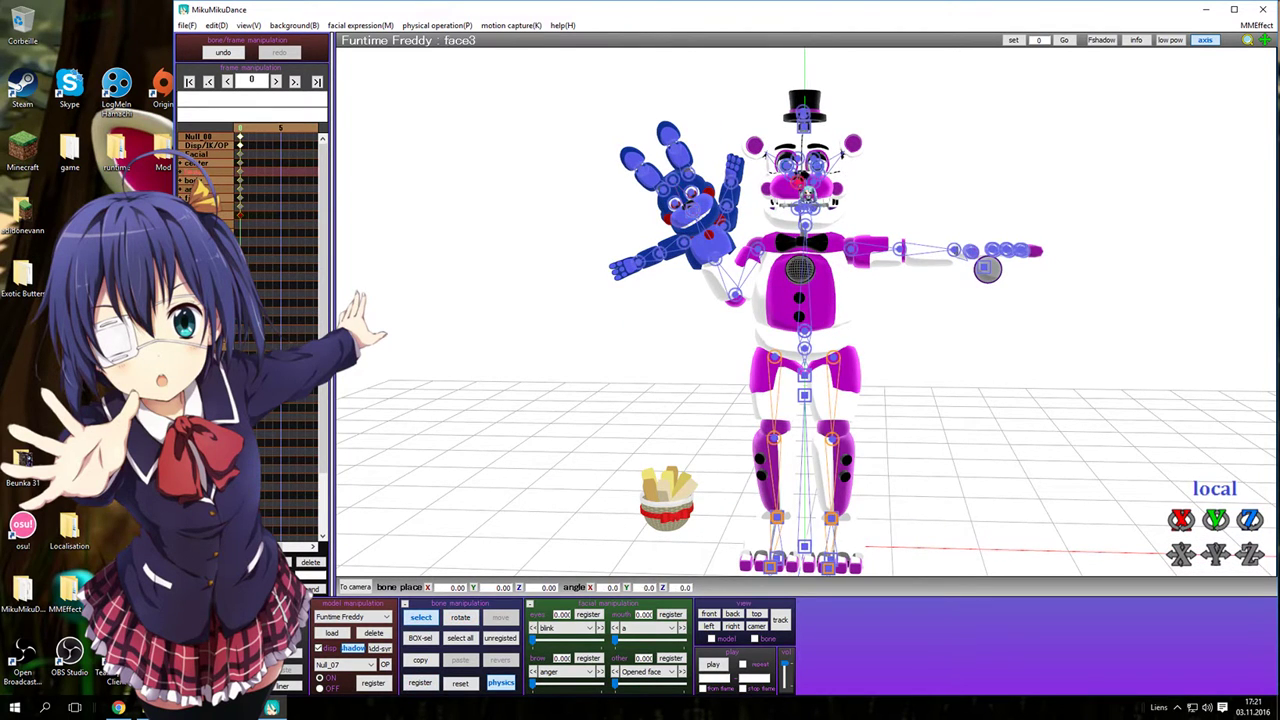
pyautogui.press('x')
pyautogui.moveTo(781, 190); pyautogui.dragTo(809, 190)
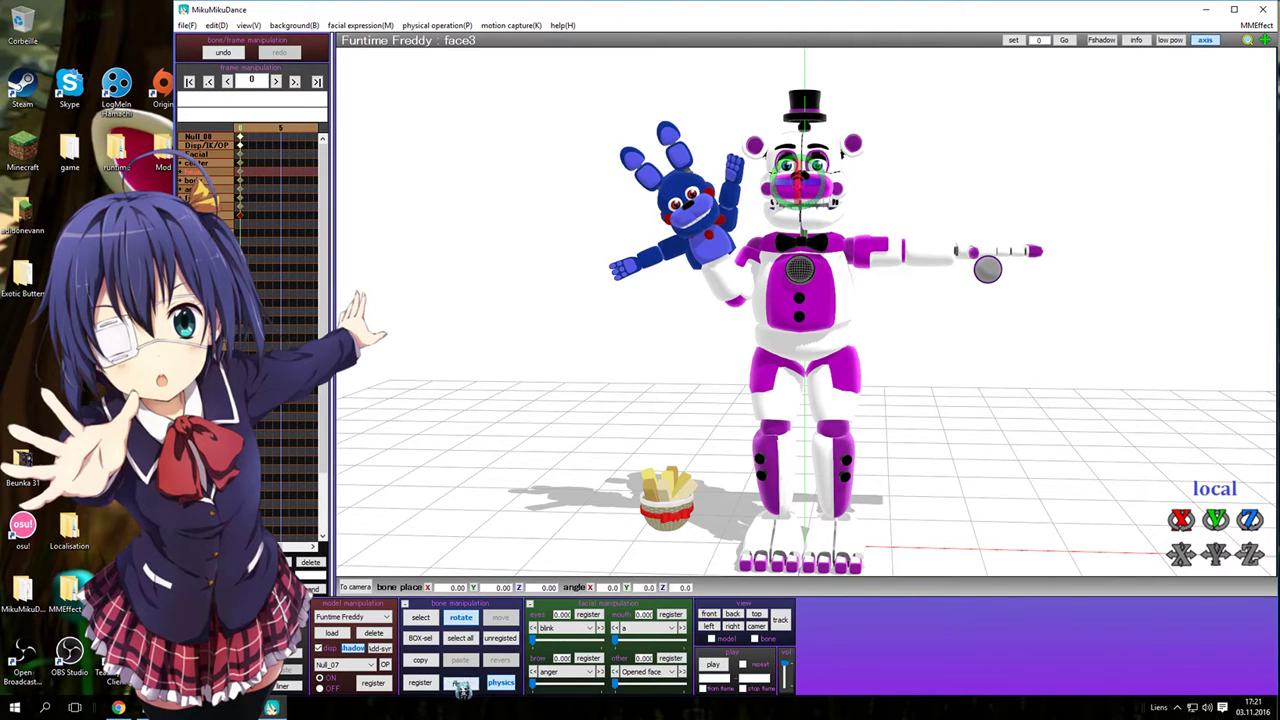
# - Tilt Funtime Freddy's head by rotating the neck bone Null_41 to about X -1.7, Y 4.6, Z 1.9
pyautogui.press('c')
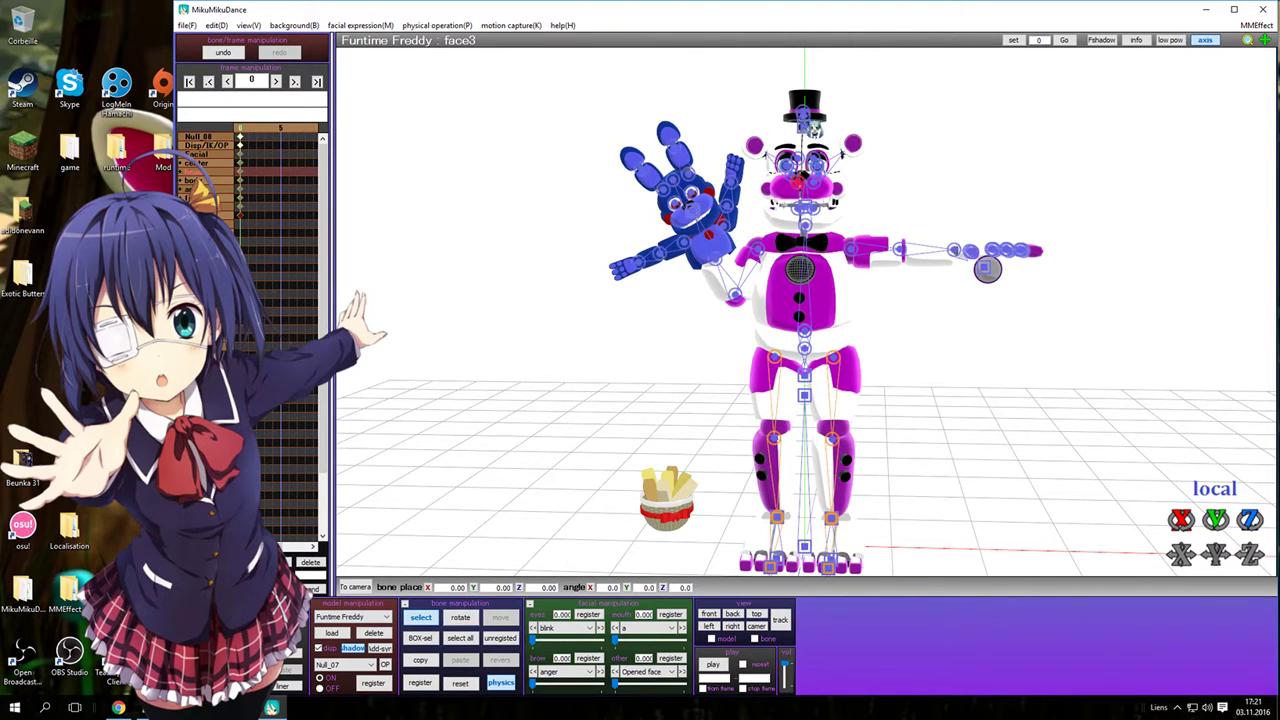
pyautogui.click(807, 226)
pyautogui.press('x')
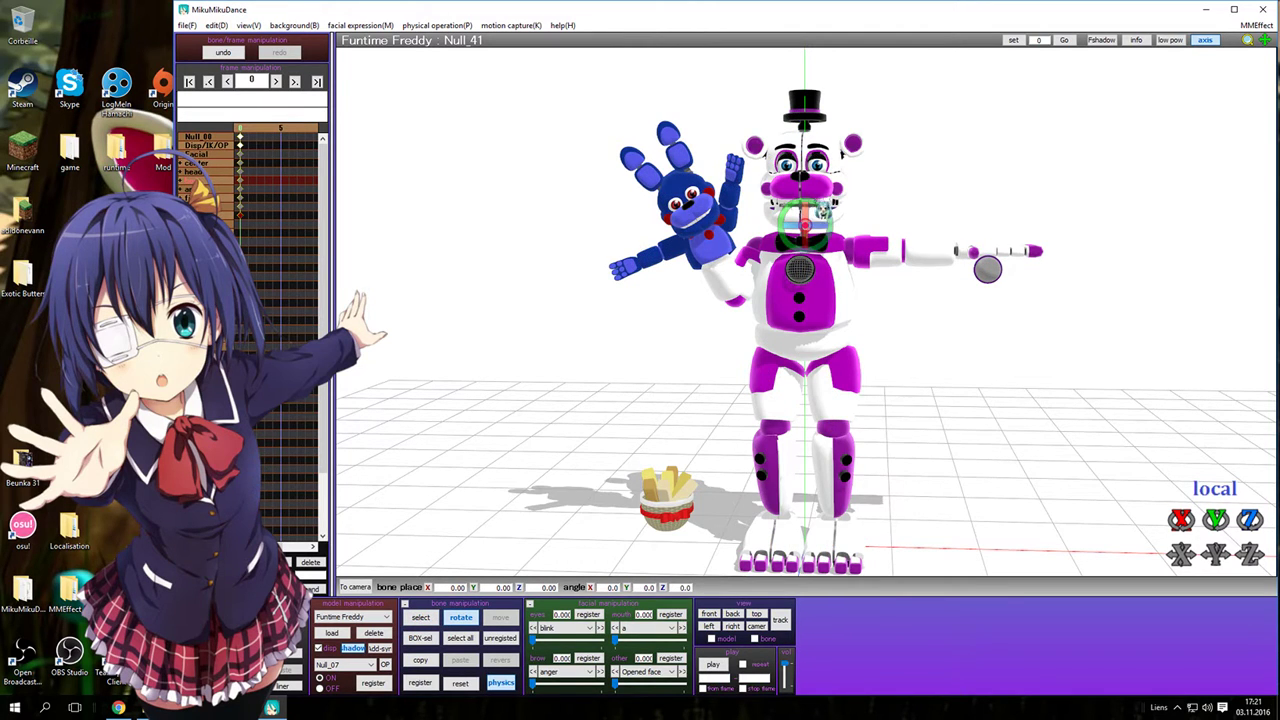
pyautogui.moveTo(821, 208); pyautogui.dragTo(842, 228)
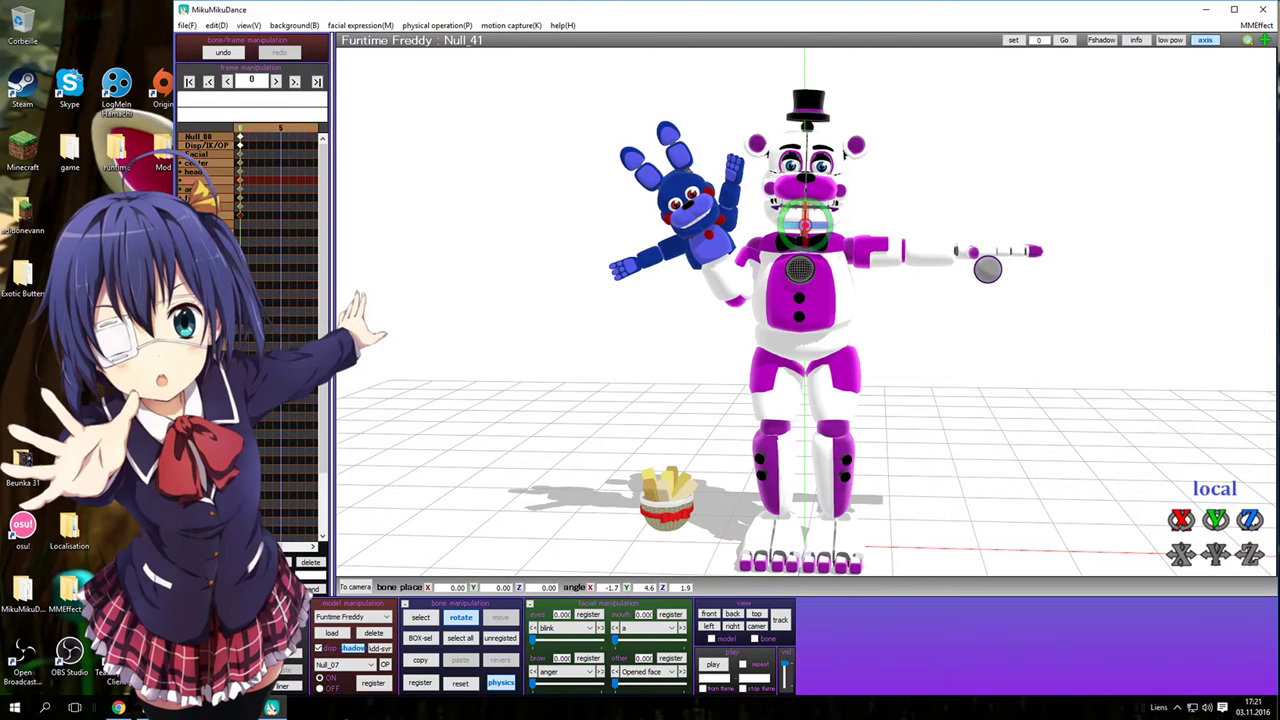
# - Set Funtime Freddy's mouth morph "a" to about 0.55
pyautogui.moveTo(614, 640); pyautogui.dragTo(655, 643)
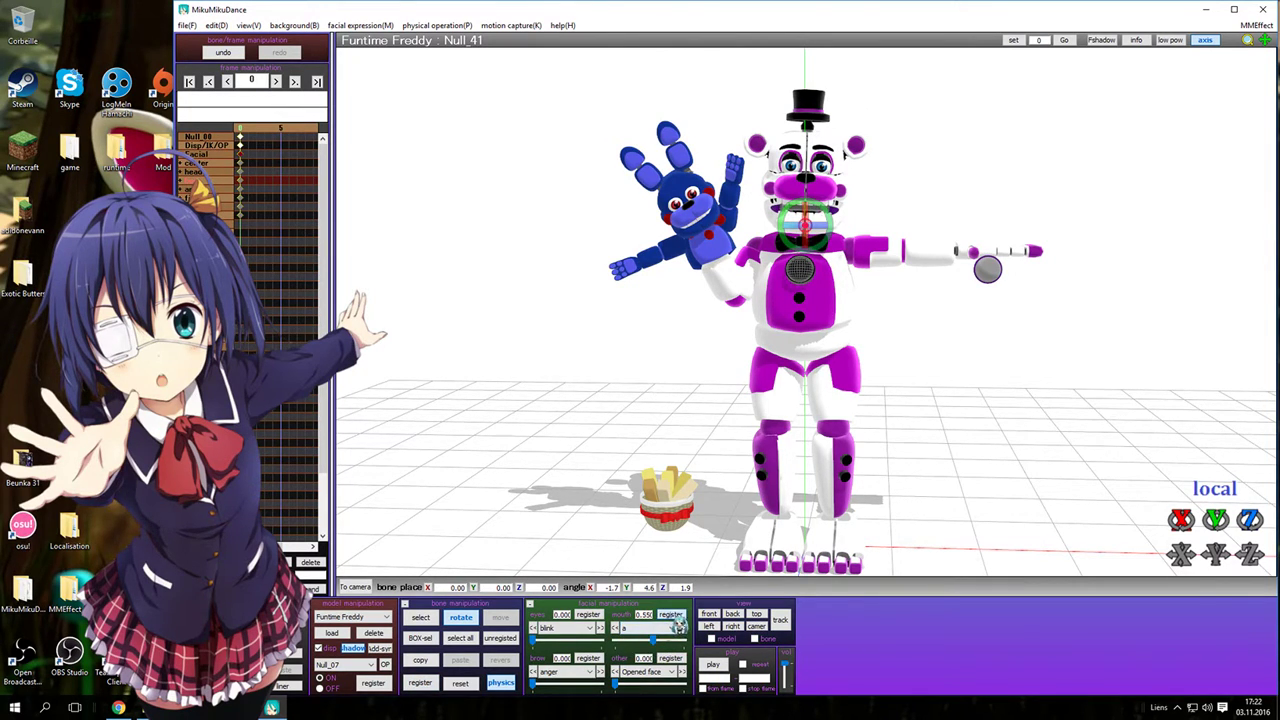
pyautogui.moveTo(615, 683); pyautogui.dragTo(496, 684)
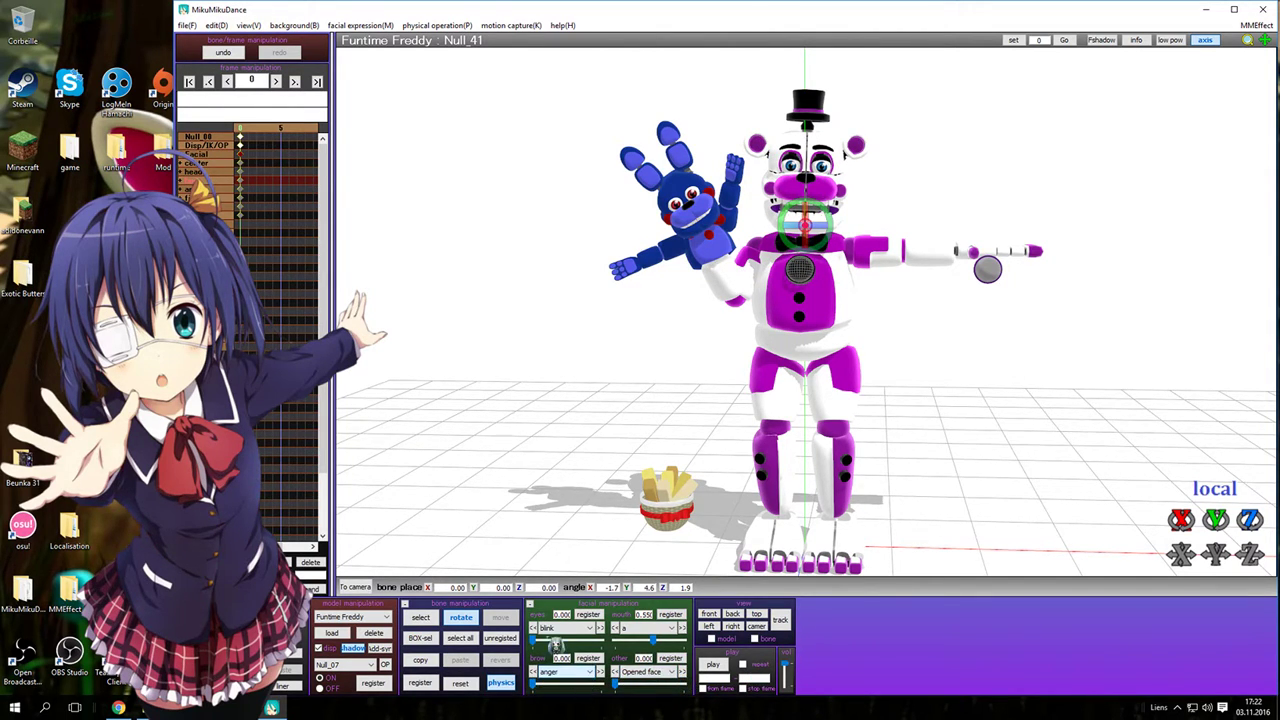
# - Try Funtime Freddy's eye morph "smile" at 1.00 and return it to zero
pyautogui.click(565, 627)
pyautogui.click(565, 656)
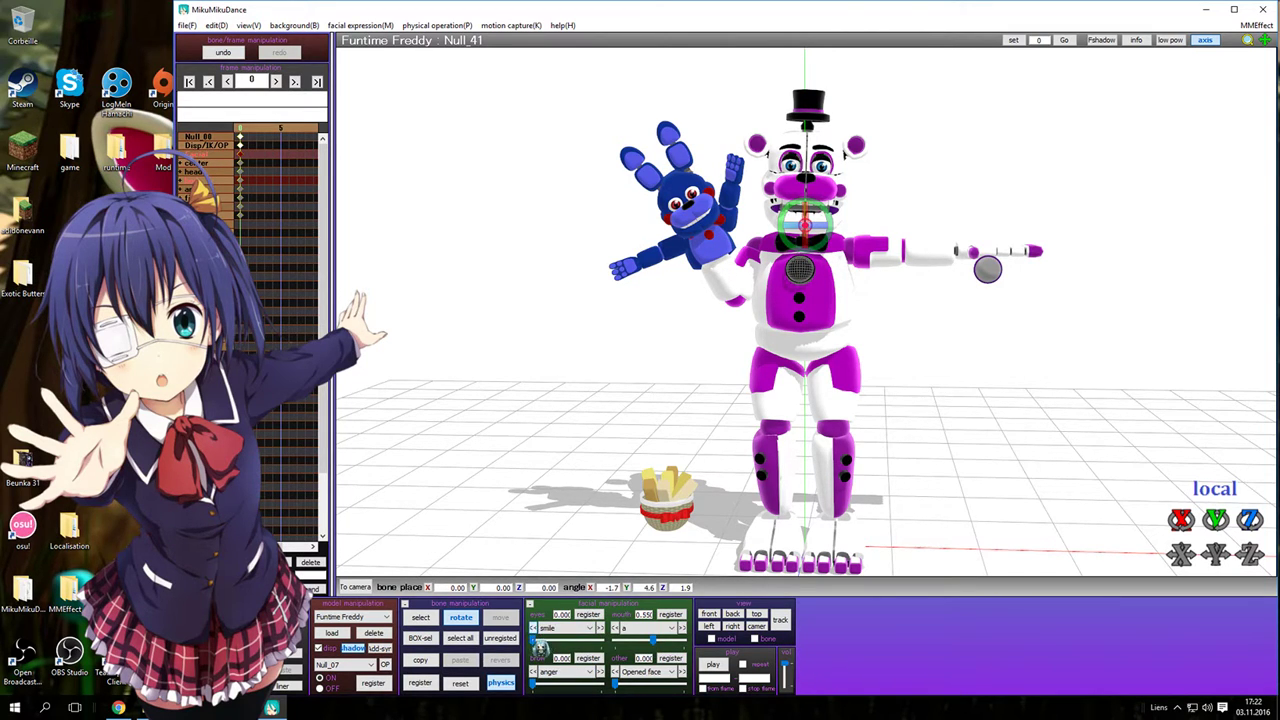
pyautogui.moveTo(538, 648); pyautogui.dragTo(633, 645)
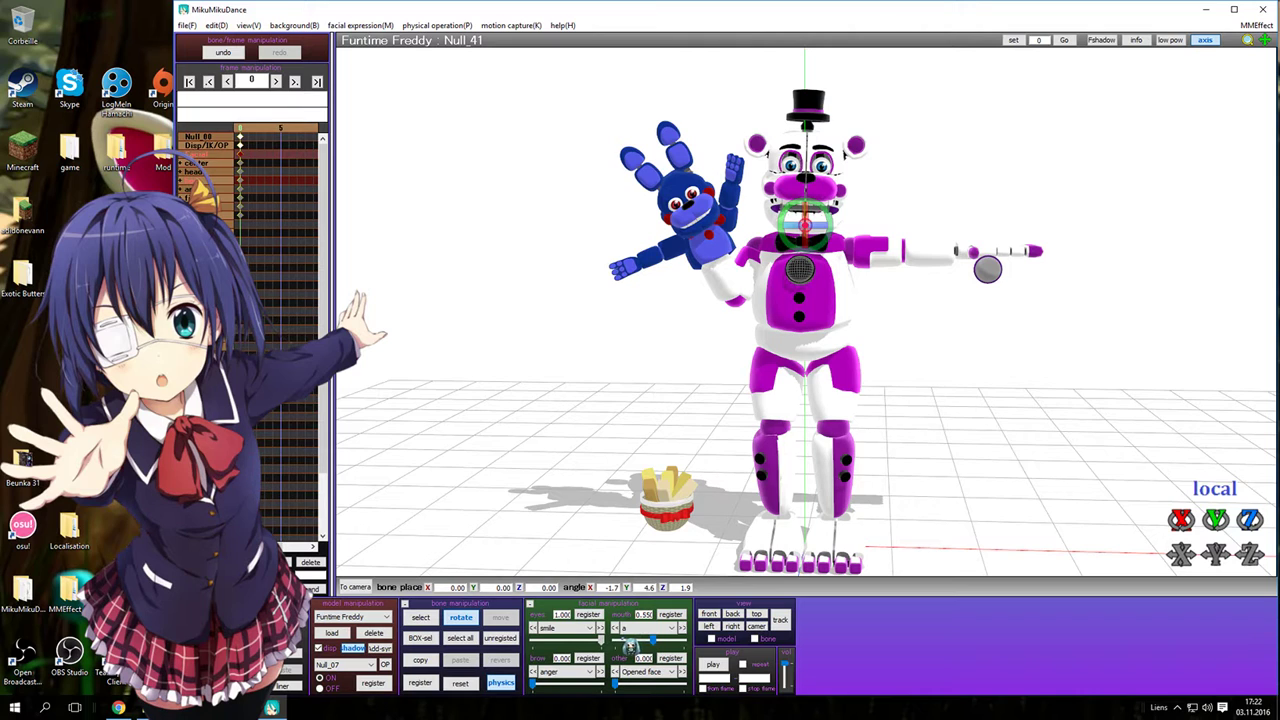
pyautogui.moveTo(480, 637); pyautogui.dragTo(806, 649)
pyautogui.moveTo(416, 643); pyautogui.dragTo(369, 648)
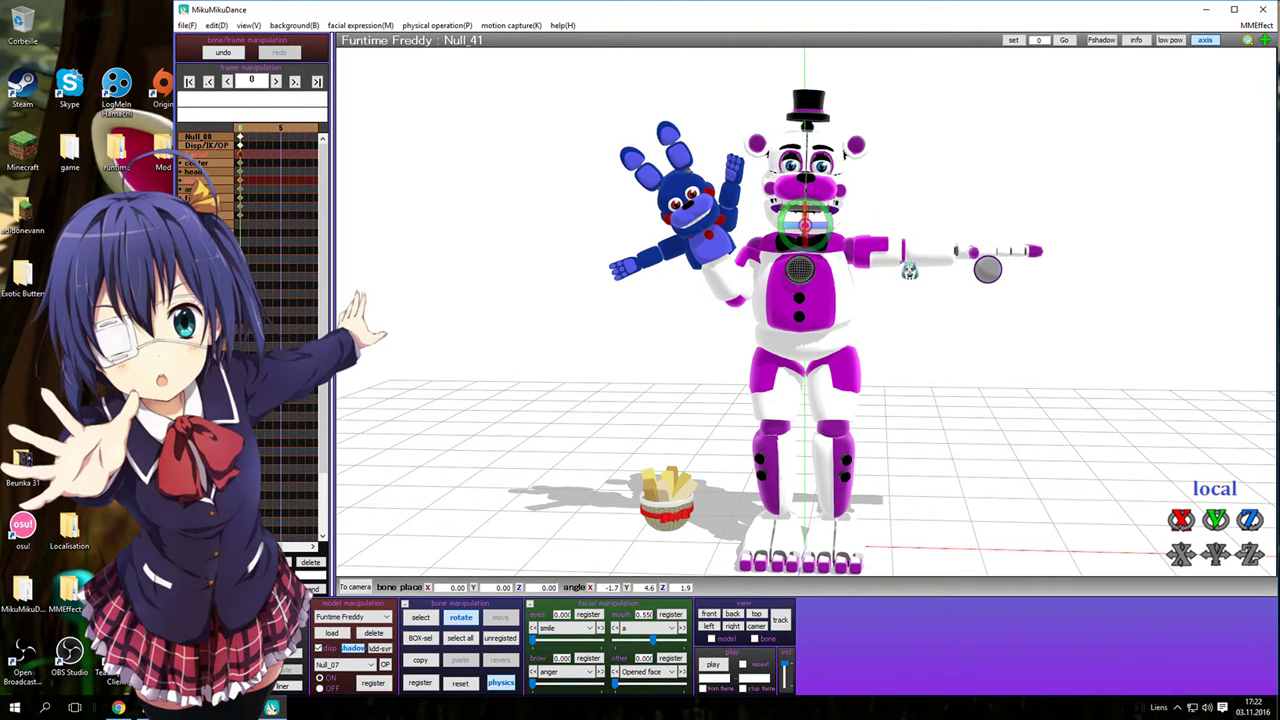
# - Lower Funtime Freddy's microphone arm by rotating the shoulder bone Null_24 to about X 35.6, Y -4.6, Z 73.7, registering the pose
pyautogui.press('c')
pyautogui.click(852, 250)
pyautogui.press('x')
pyautogui.moveTo(868, 246); pyautogui.dragTo(894, 285)
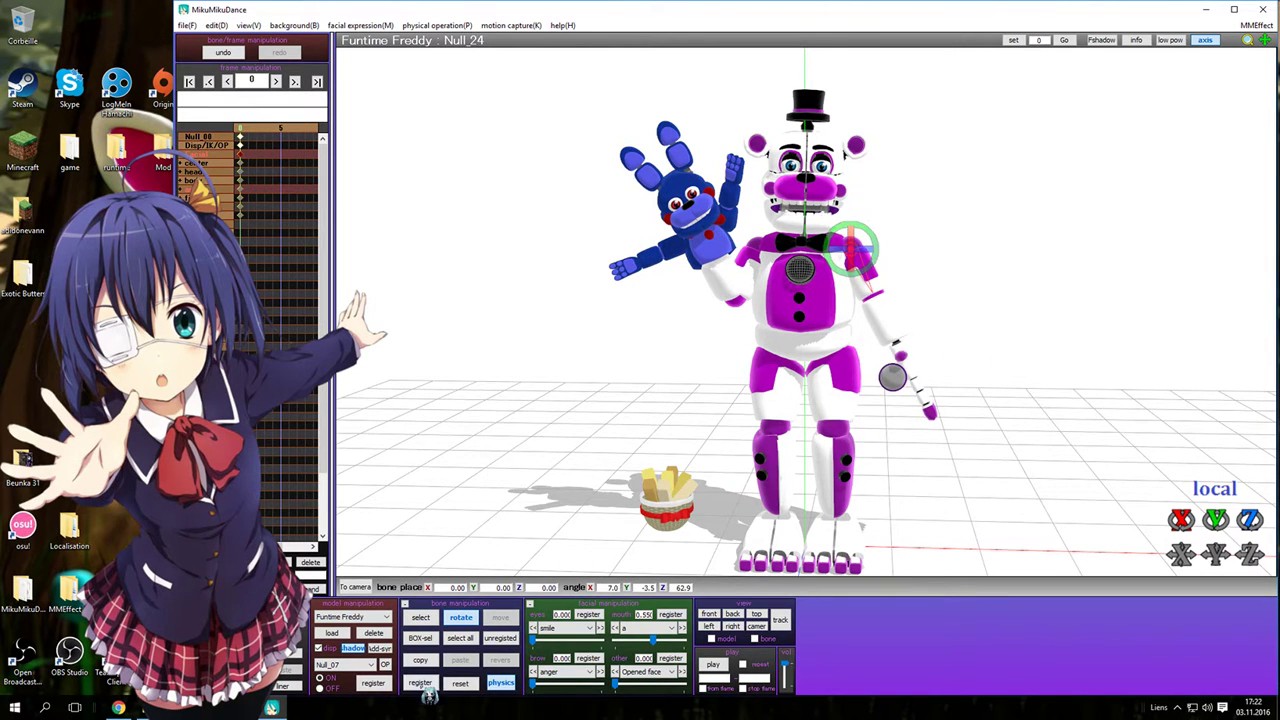
pyautogui.click(422, 686)
pyautogui.moveTo(877, 252); pyautogui.dragTo(846, 212)
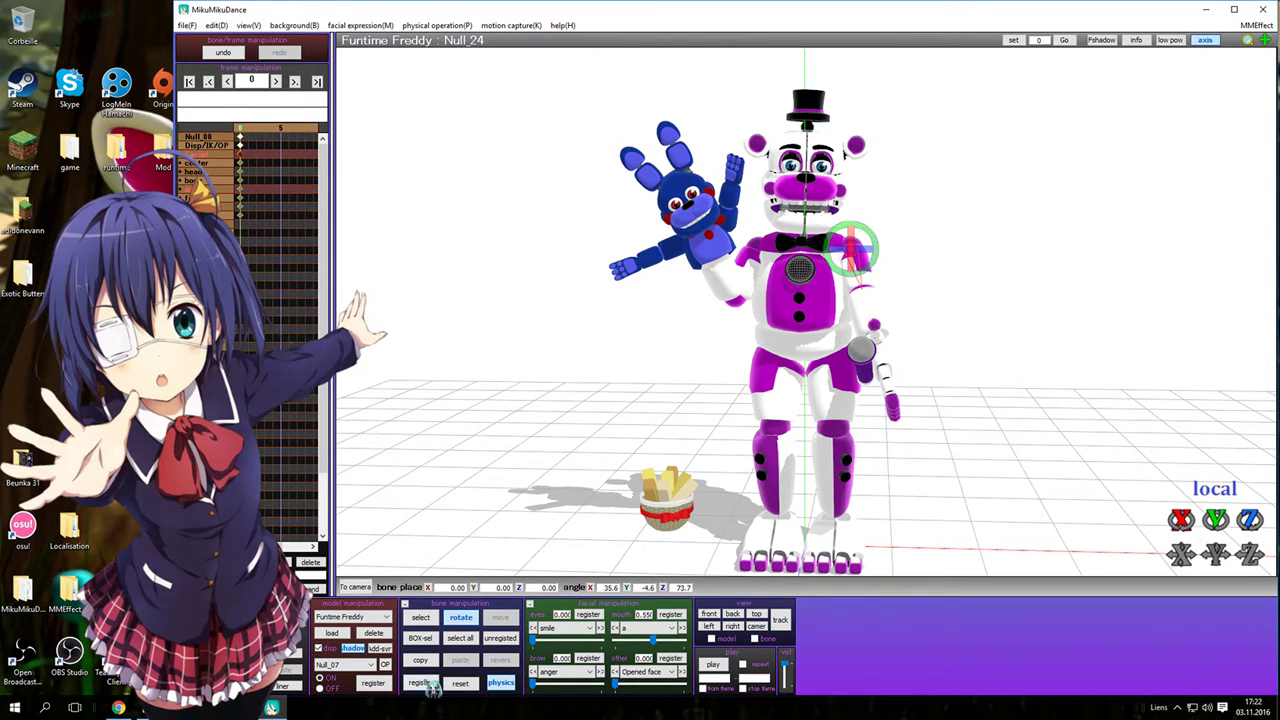
# - Bend the microphone arm across the chest by rotating the elbow bone Null_25 to about X 8.7, Y -44.8, Z 62.6
pyautogui.click(420, 620)
pyautogui.click(877, 327)
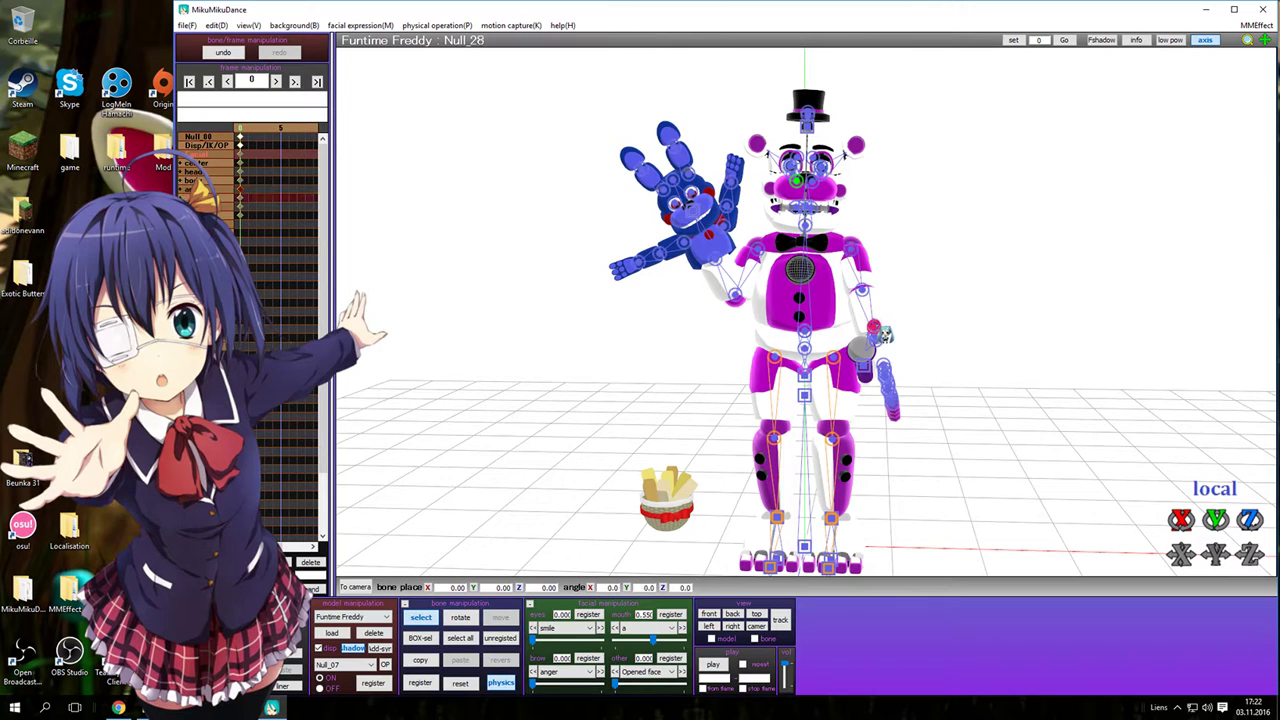
pyautogui.moveTo(919, 310); pyautogui.dragTo(835, 329, button='right')
pyautogui.click(832, 328)
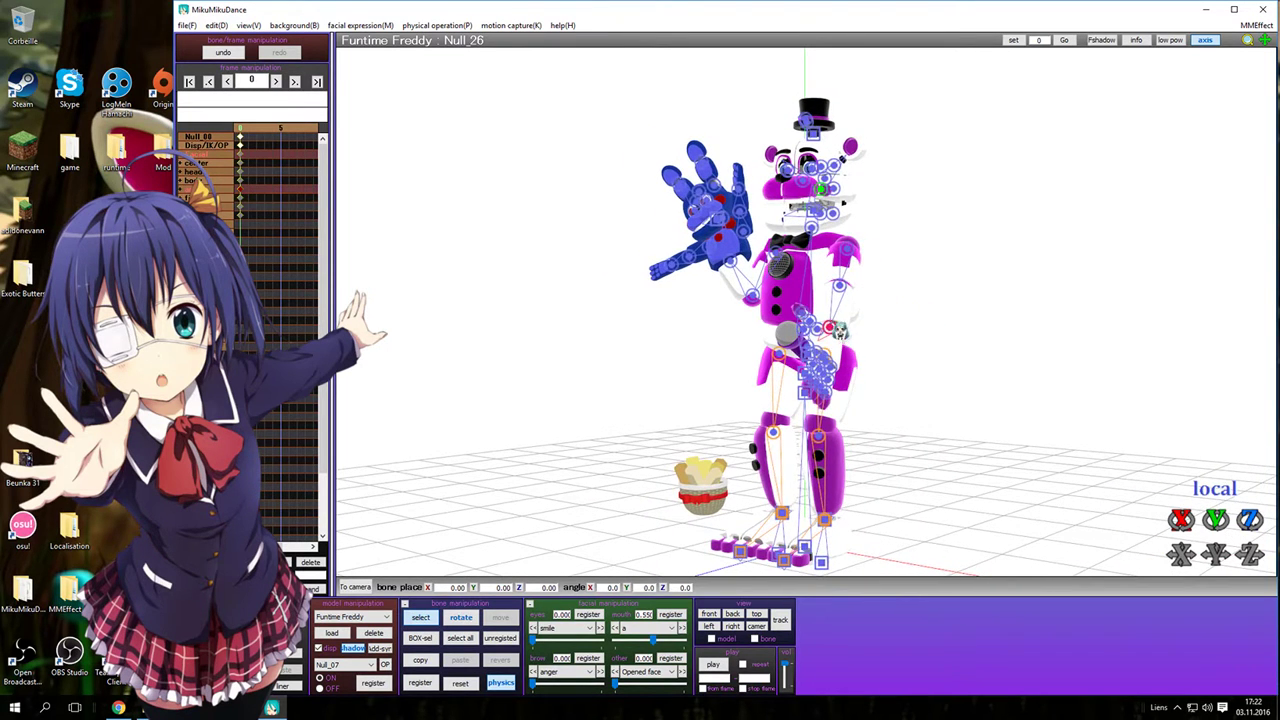
pyautogui.press('x')
pyautogui.press('c')
pyautogui.click(842, 287)
pyautogui.press('x')
pyautogui.moveTo(845, 268); pyautogui.dragTo(860, 219)
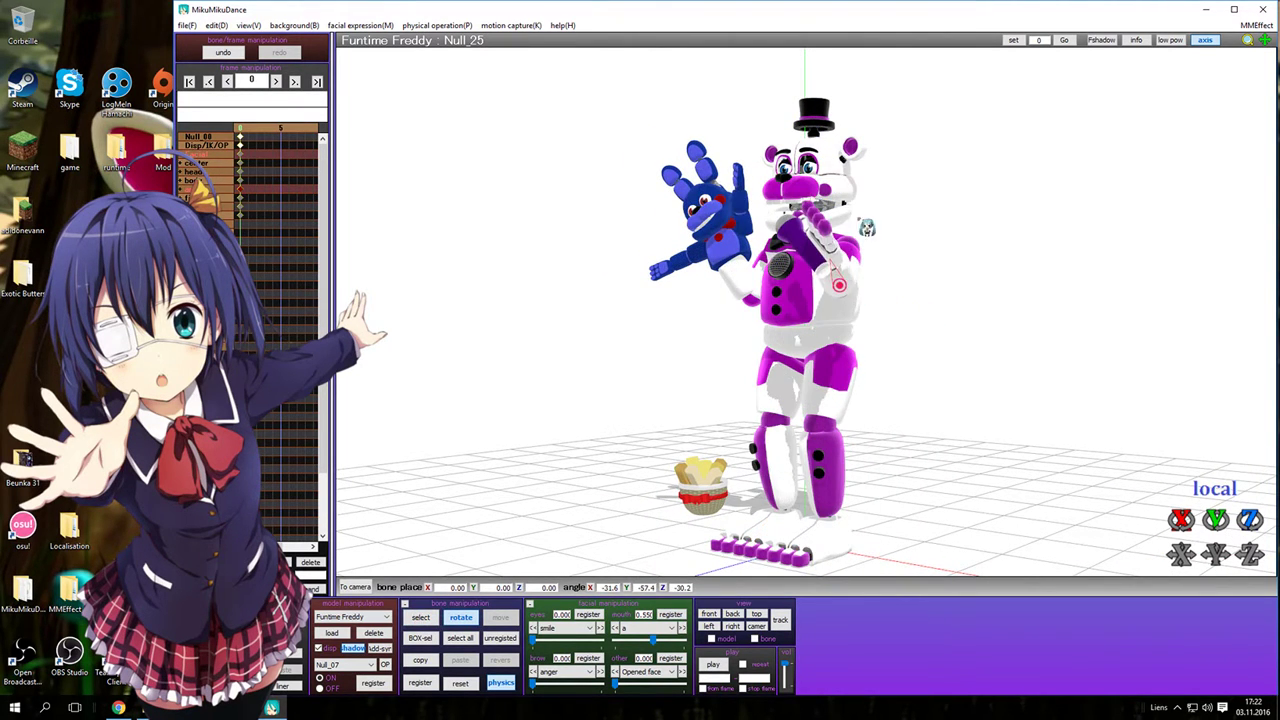
pyautogui.moveTo(922, 232); pyautogui.dragTo(896, 257, button='right')
pyautogui.moveTo(876, 288); pyautogui.dragTo(863, 370)
pyautogui.moveTo(858, 294); pyautogui.dragTo(611, 541)
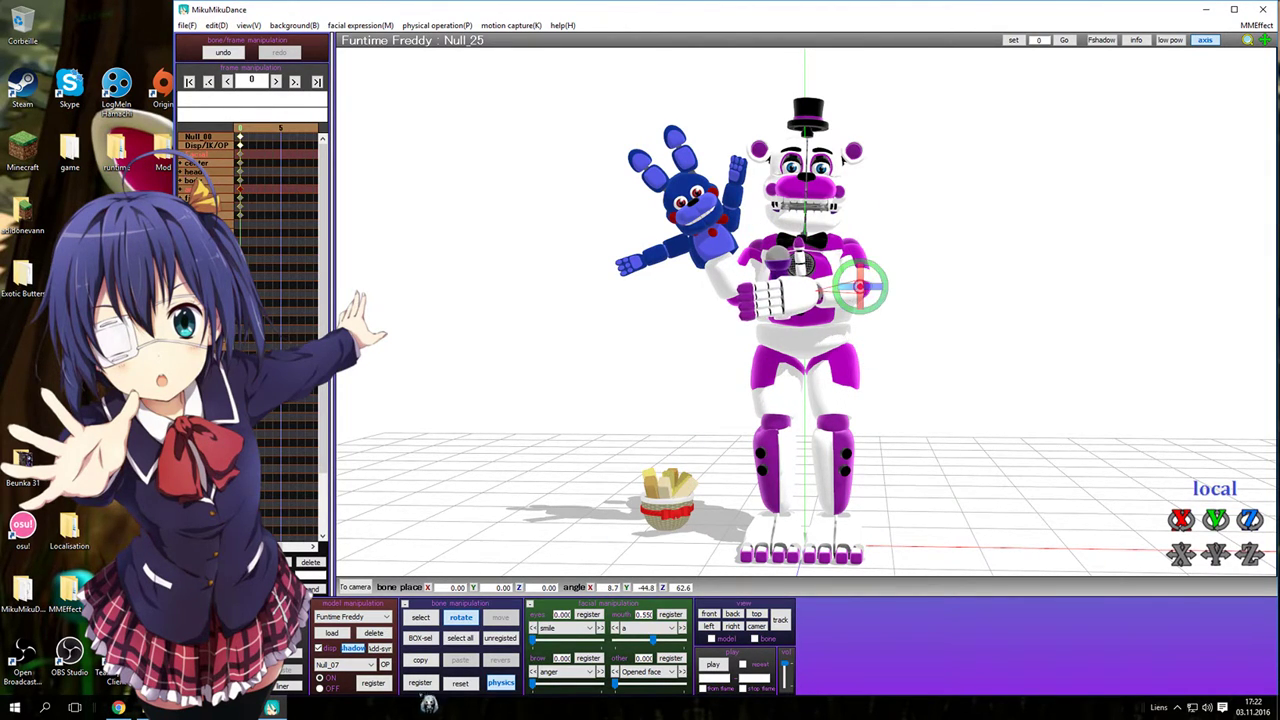
# - Rotate the microphone arm's shoulder bone Null_24 to about X 34.0, Y -10.4, Z 63.5 and register the pose
pyautogui.press('c')
pyautogui.click(854, 250)
pyautogui.press('x')
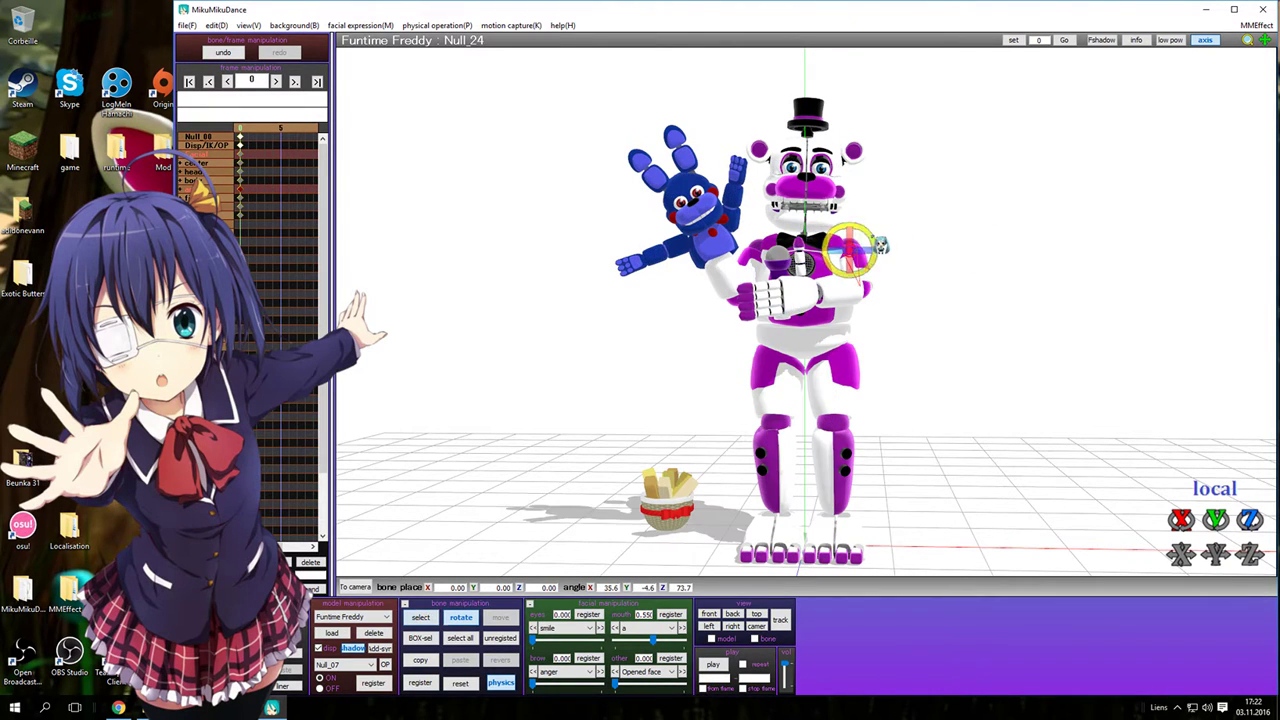
pyautogui.moveTo(872, 237); pyautogui.dragTo(869, 236)
pyautogui.click(420, 684)
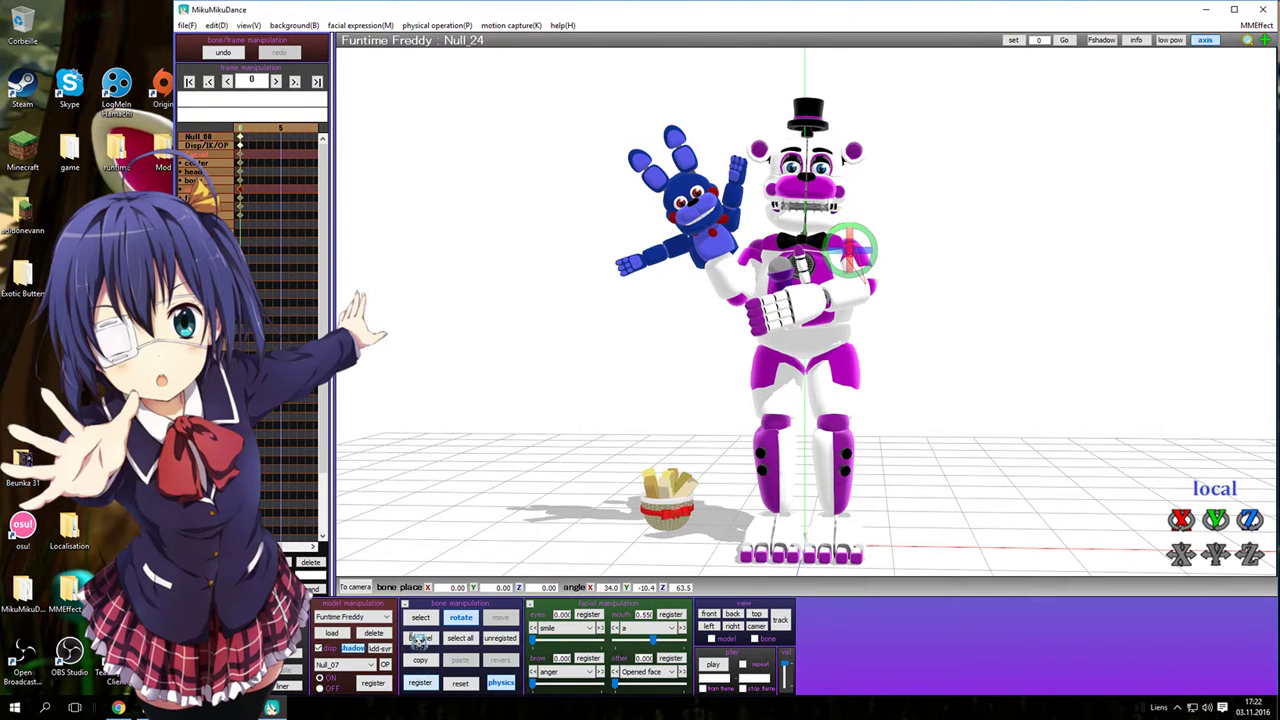
# - Apply the third VPD file from the Pose folder to Funtime Freddy to curl the fingers around the microphone
pyautogui.click(150, 708)
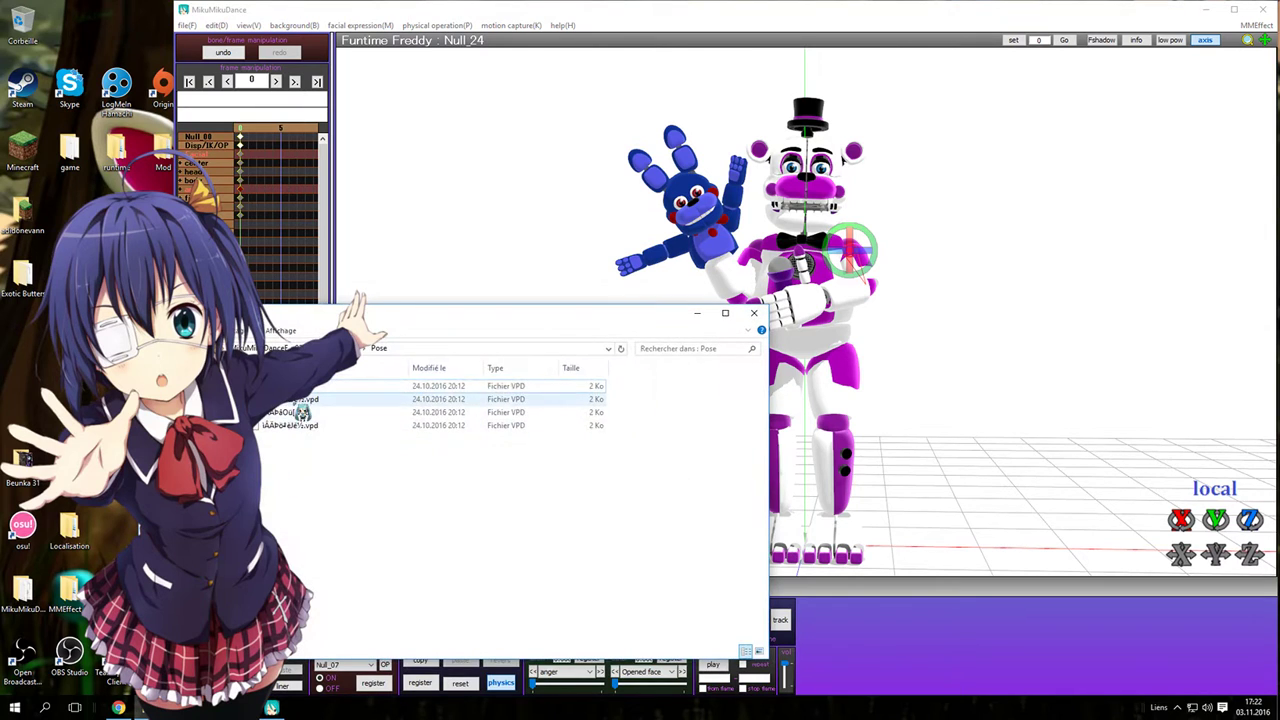
pyautogui.moveTo(313, 413); pyautogui.dragTo(1196, 239)
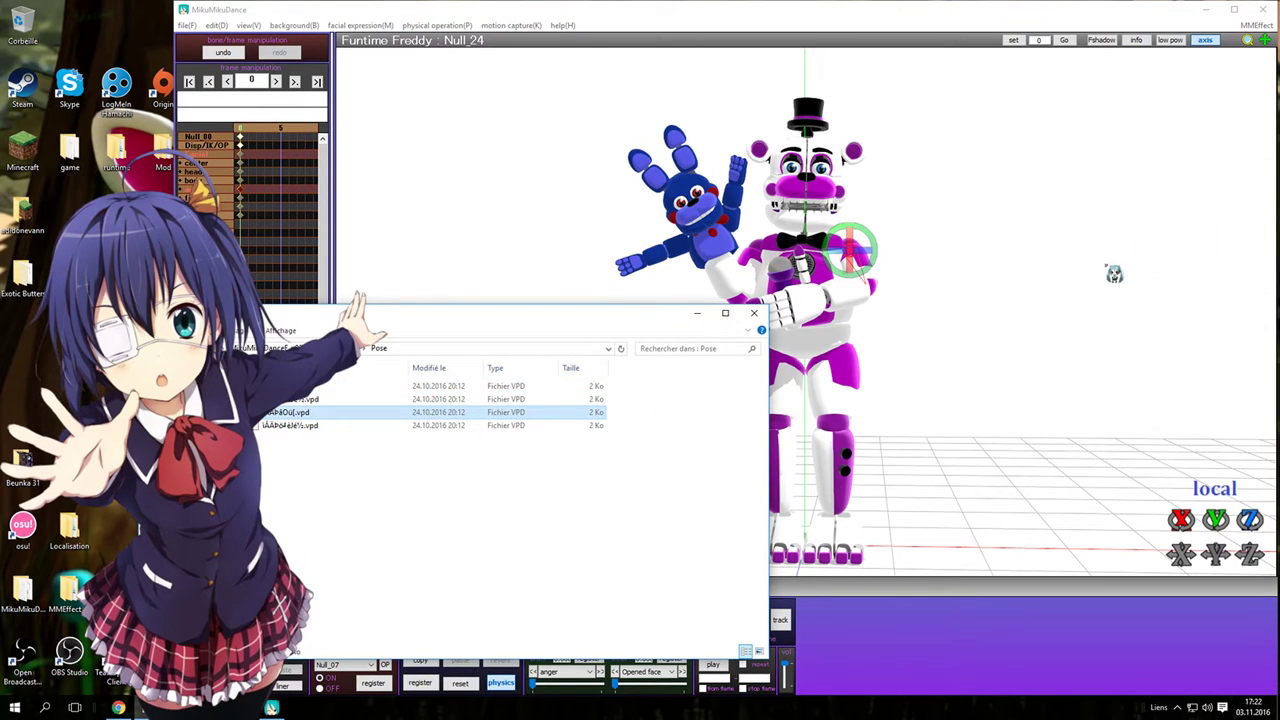
pyautogui.click(888, 350)
# - Move the Microphone bone into the closed hand, to about X -0.16, Y 0.46, Z 0.26
pyautogui.moveTo(908, 341)
pyautogui.mouseDown(button='right')
pyautogui.moveTo(963, 336)
pyautogui.moveTo(930, 344)
pyautogui.mouseUp(button='right')
pyautogui.press('c')
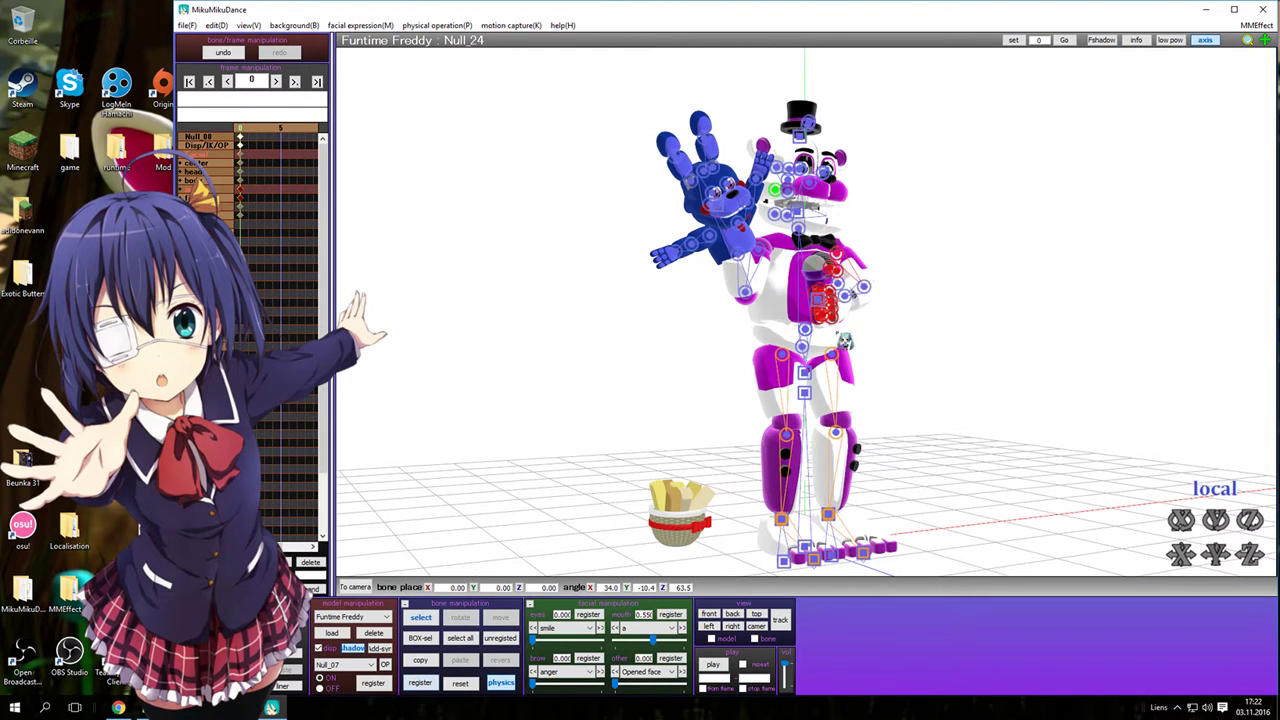
pyautogui.click(820, 298)
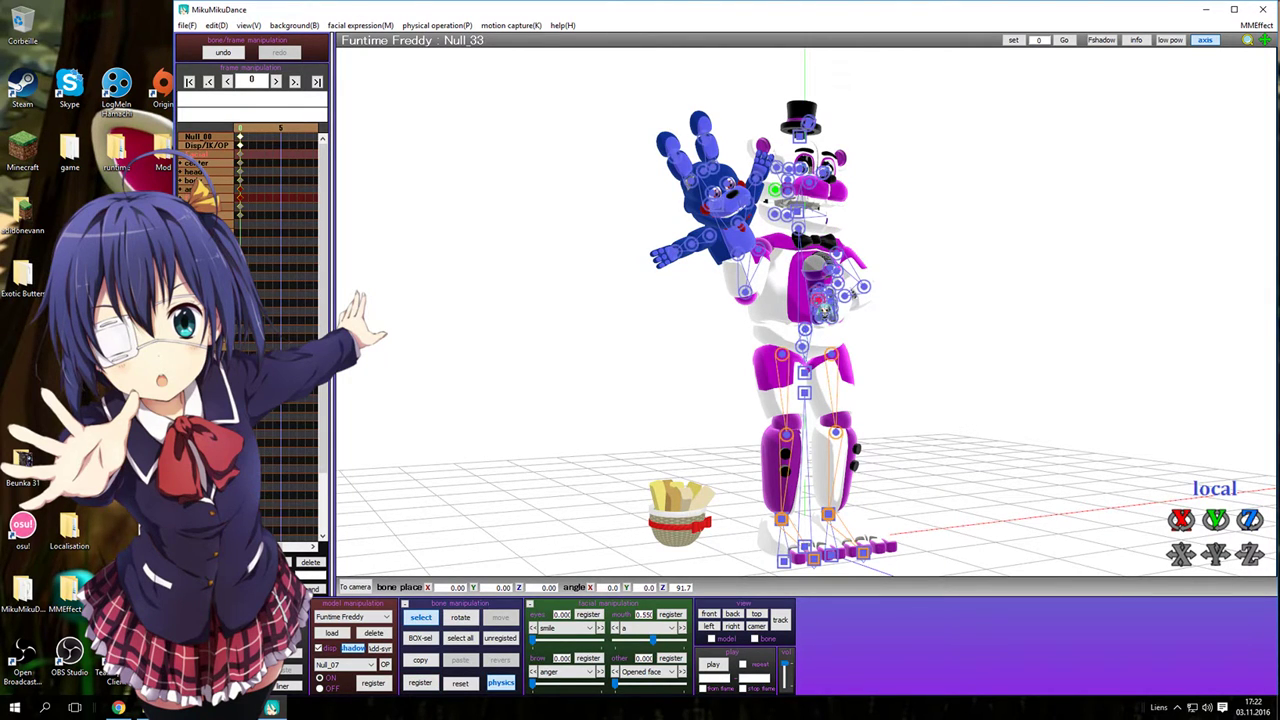
pyautogui.click(817, 301)
pyautogui.click(817, 301)
pyautogui.click(817, 301)
pyautogui.click(817, 301)
pyautogui.click(817, 301)
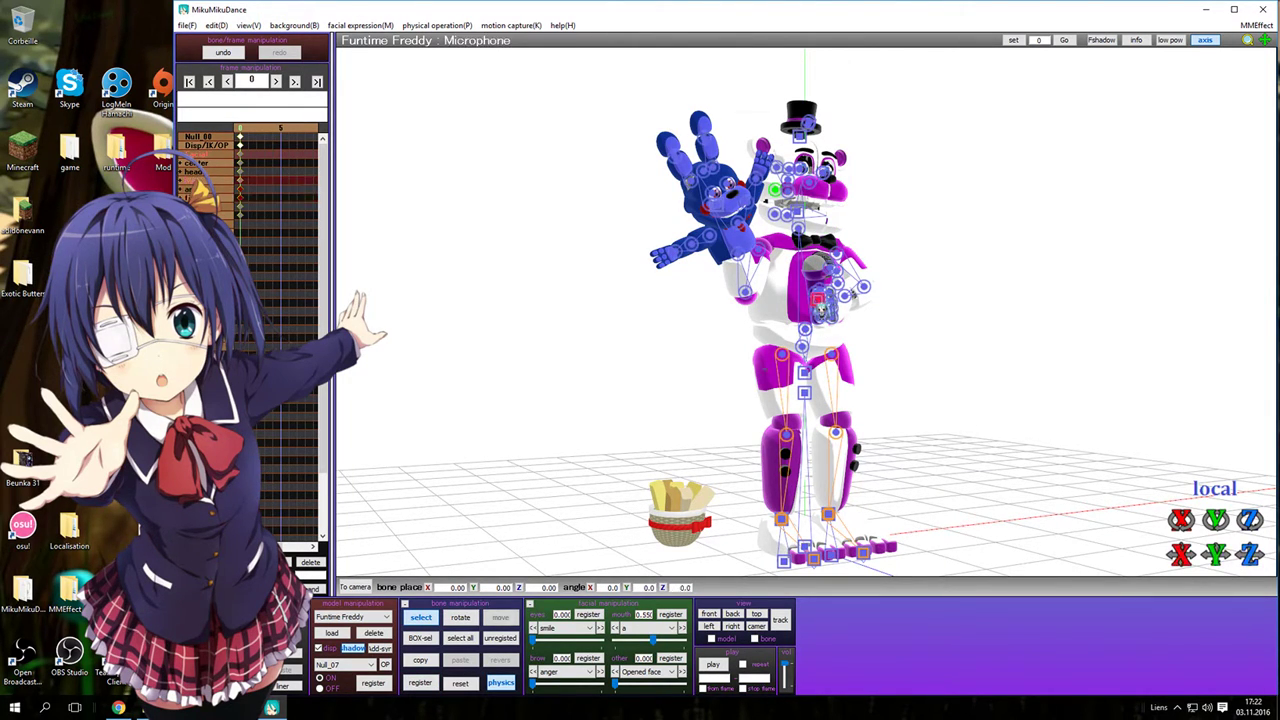
pyautogui.click(497, 620)
pyautogui.moveTo(820, 301); pyautogui.dragTo(831, 306)
pyautogui.moveTo(810, 312); pyautogui.dragTo(829, 338, button='right')
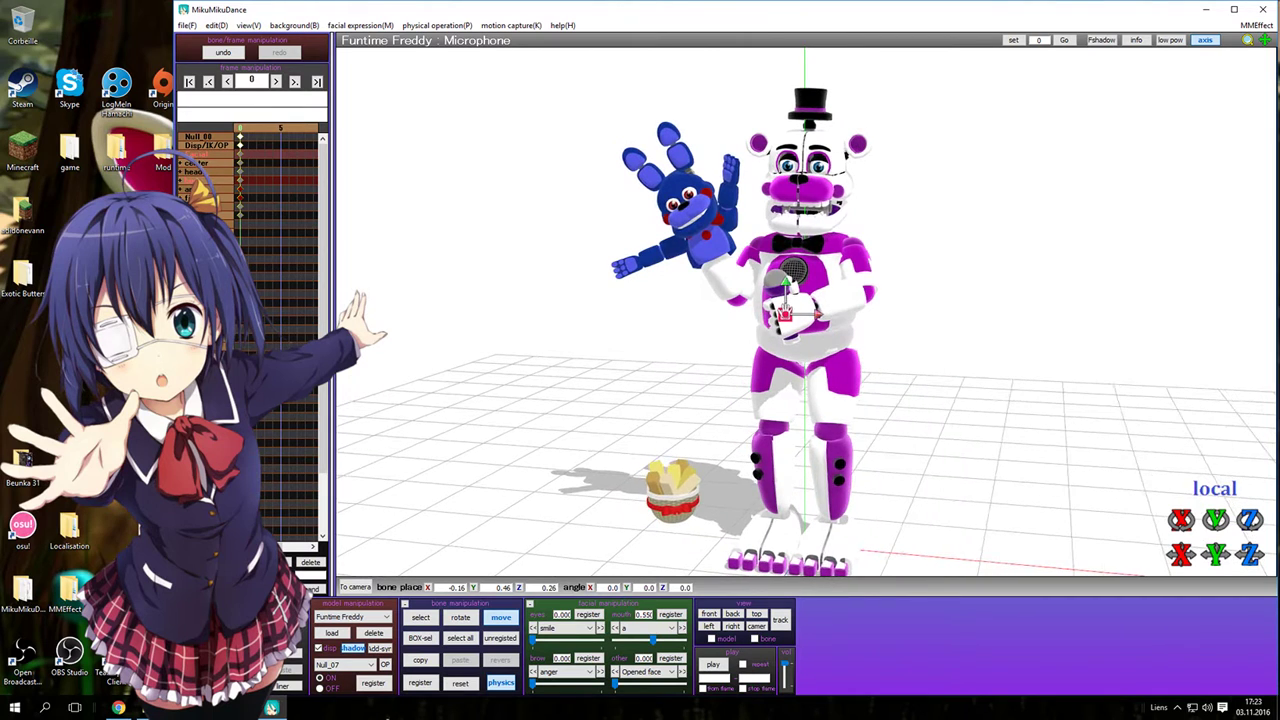
# - Rotate the thumb bone thumb0_L against the microphone to about X -46.1, Y -31.3, Z 34.6
pyautogui.scroll(7, 764, 246)
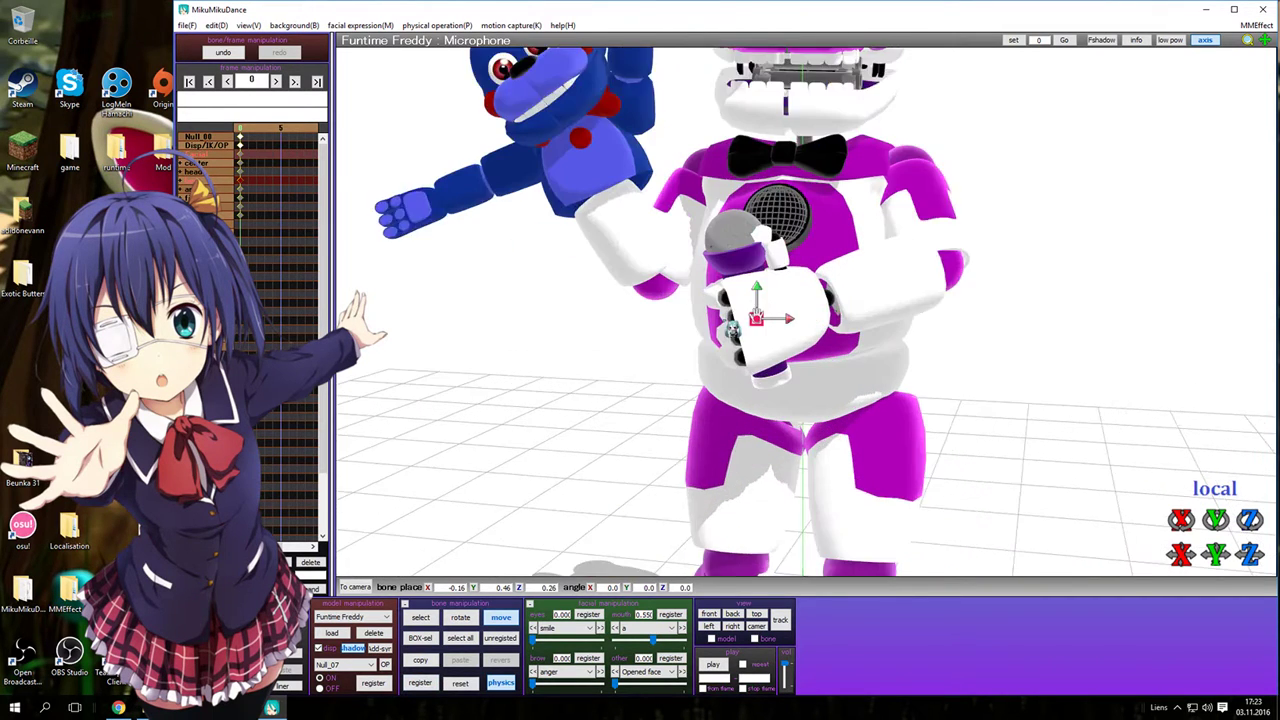
pyautogui.press('c')
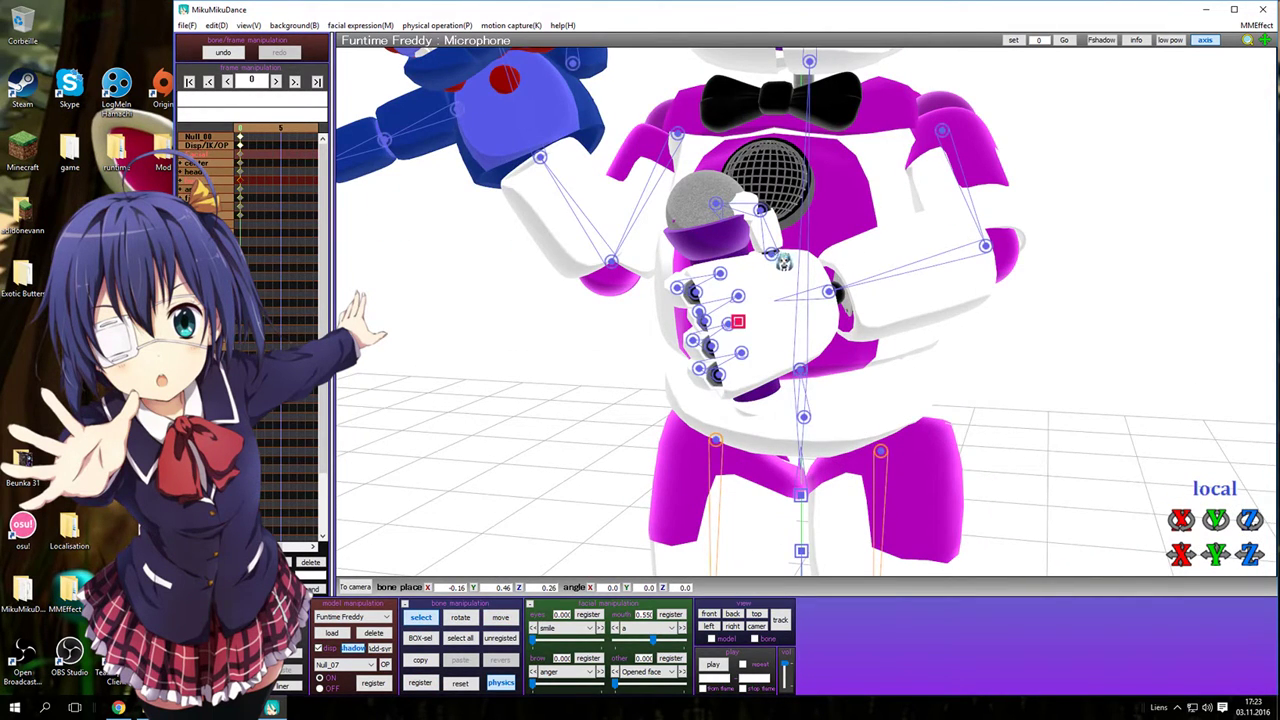
pyautogui.click(776, 254)
pyautogui.press('x')
pyautogui.moveTo(779, 268); pyautogui.dragTo(788, 236)
pyautogui.moveTo(812, 228)
pyautogui.mouseDown(button='right')
pyautogui.moveTo(875, 215)
pyautogui.moveTo(815, 243)
pyautogui.mouseUp(button='right')
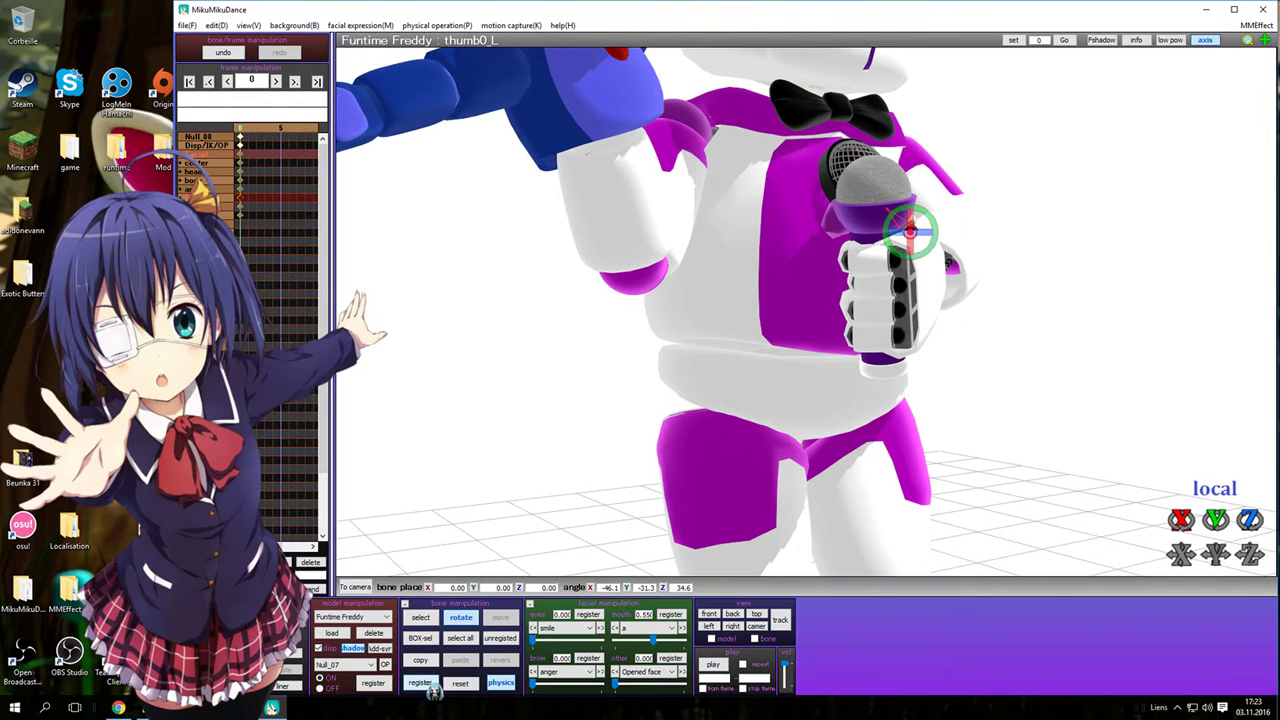
# - Shift the foot nearest the basket outward by moving bone Null_06 to about X -0.68, Y 0.00, Z 0.03
pyautogui.moveTo(995, 224)
pyautogui.mouseDown(button='right')
pyautogui.moveTo(951, 229)
pyautogui.moveTo(982, 233)
pyautogui.mouseUp(button='right')
pyautogui.press('c')
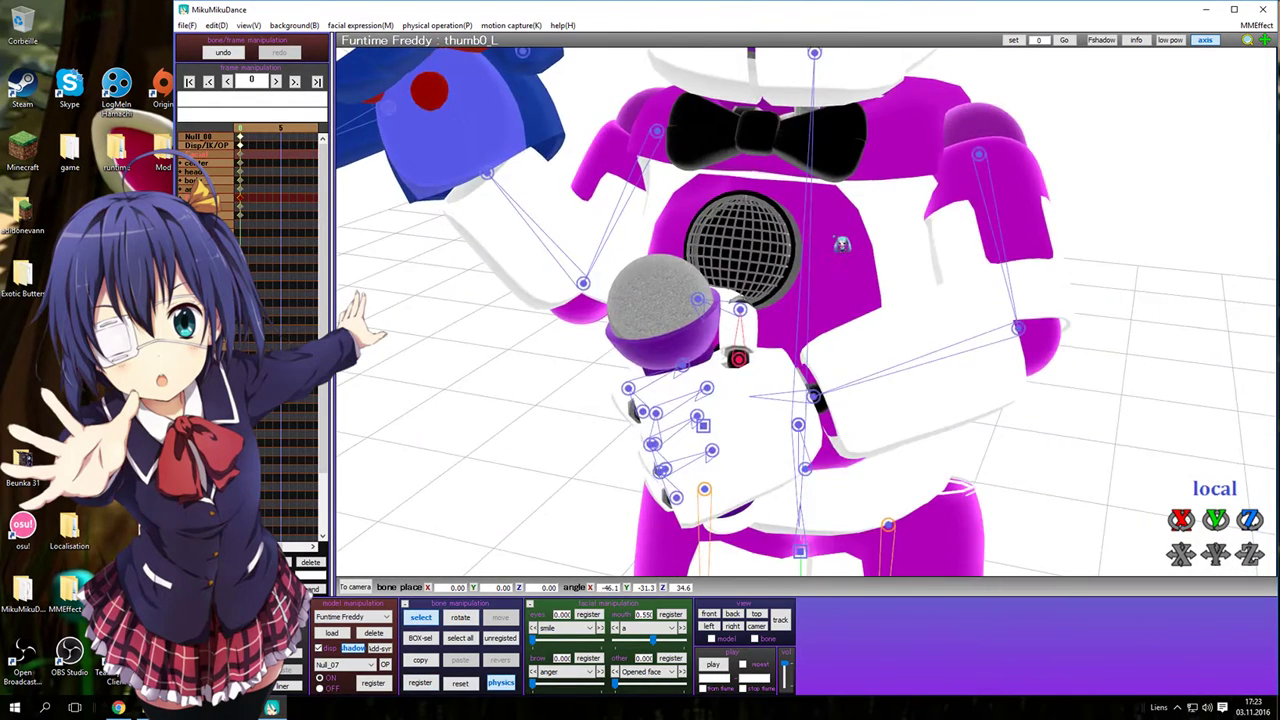
pyautogui.moveTo(843, 244); pyautogui.dragTo(861, 237, button='right')
pyautogui.scroll(-8, 861, 237)
pyautogui.moveTo(840, 390); pyautogui.dragTo(811, 228, button='middle')
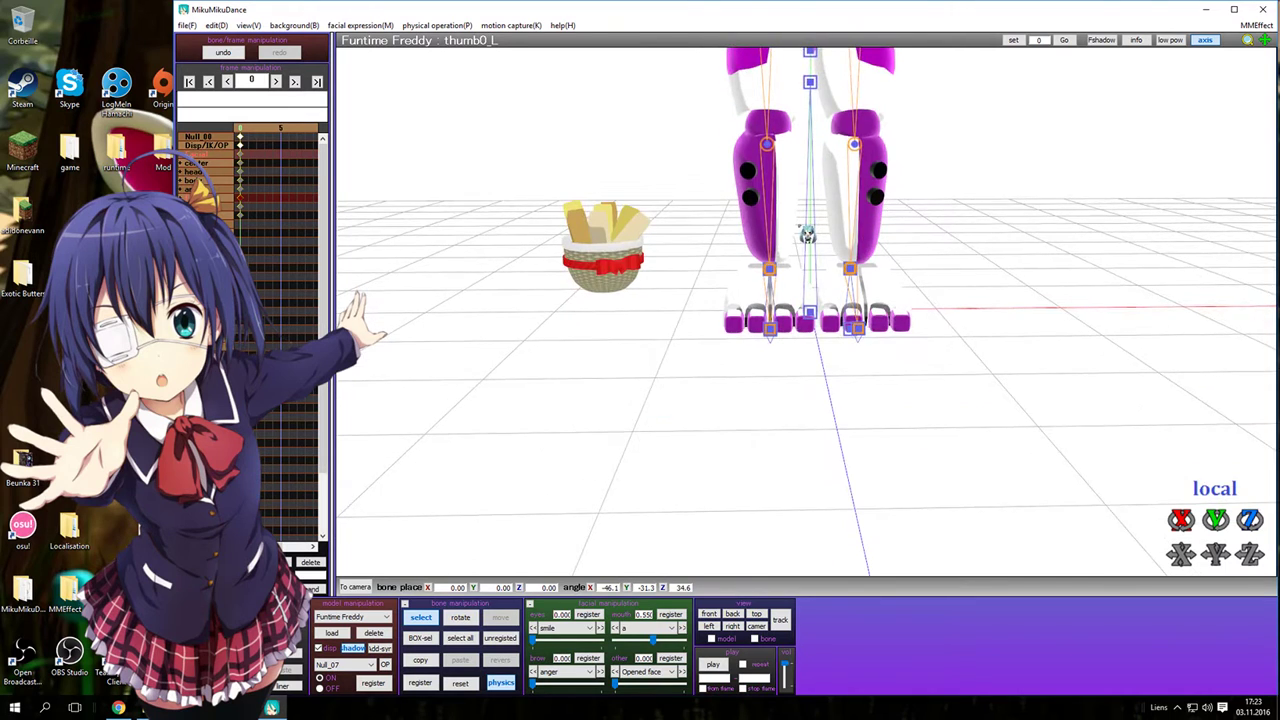
pyautogui.moveTo(800, 246); pyautogui.dragTo(762, 355, button='right')
pyautogui.click(764, 334)
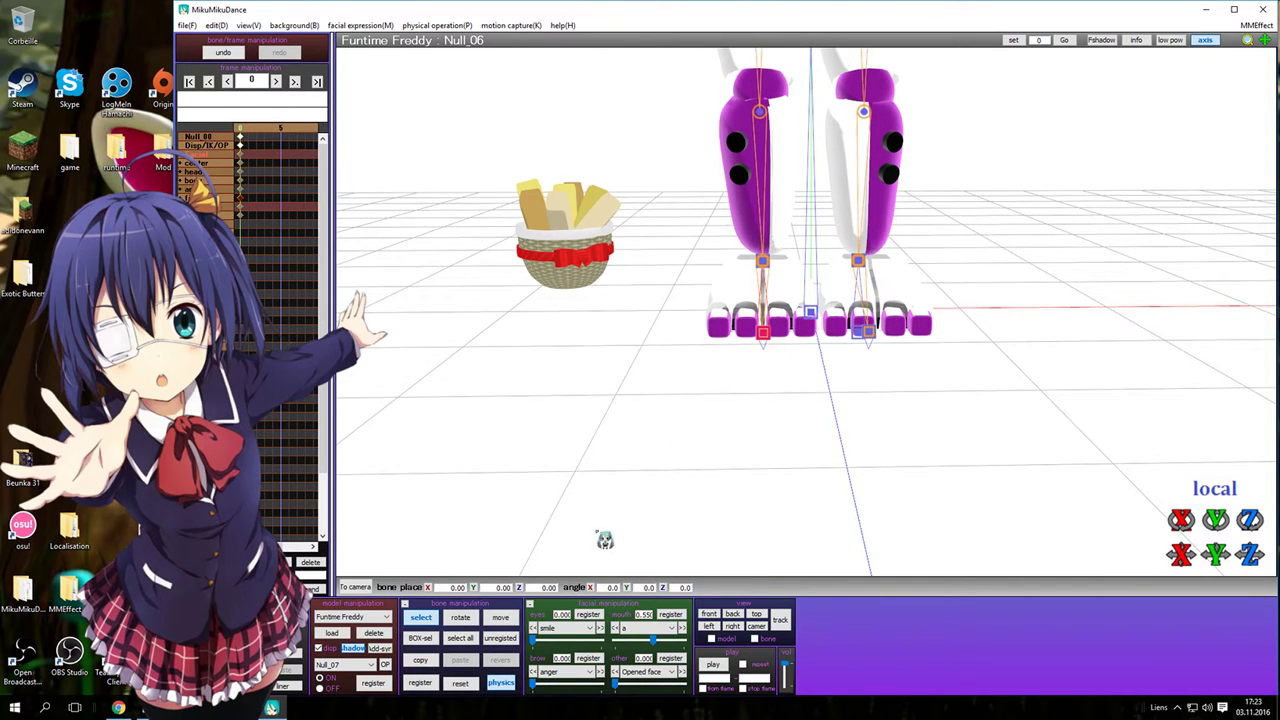
pyautogui.click(500, 618)
pyautogui.moveTo(798, 335); pyautogui.dragTo(776, 337)
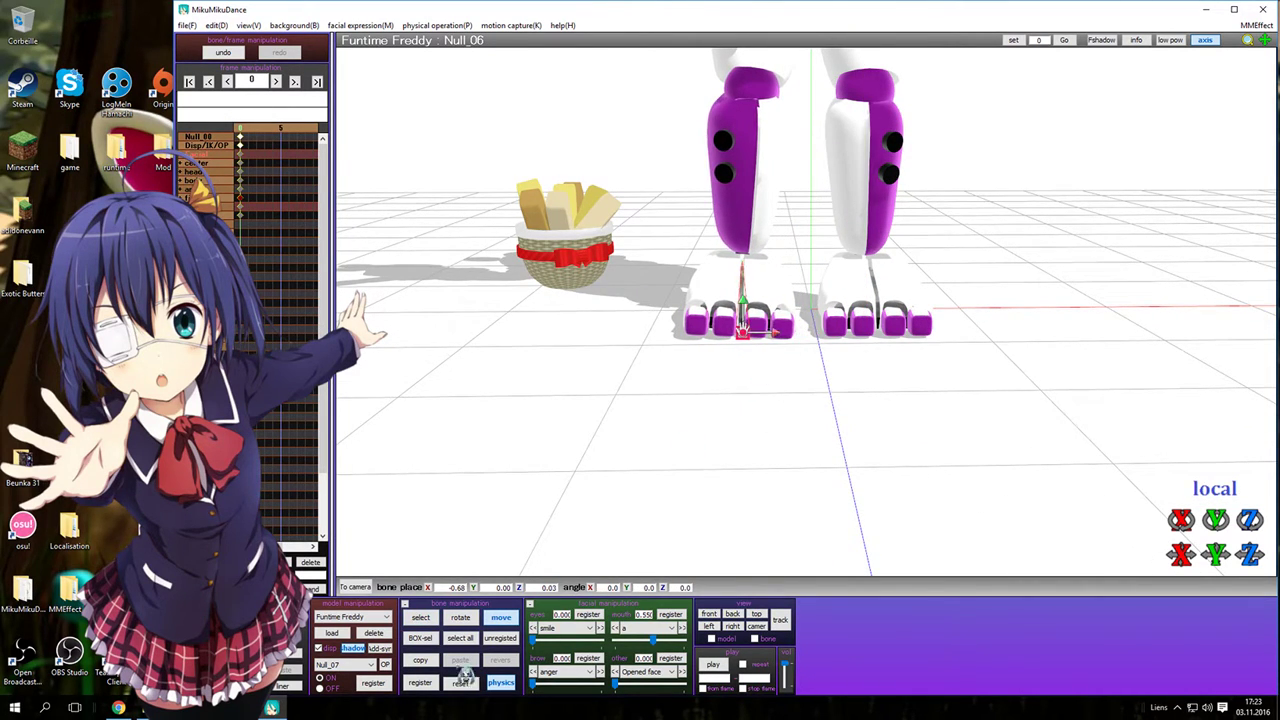
# - Move the other foot's bone Null_09 along its Z axis to about 0.55
pyautogui.press('c')
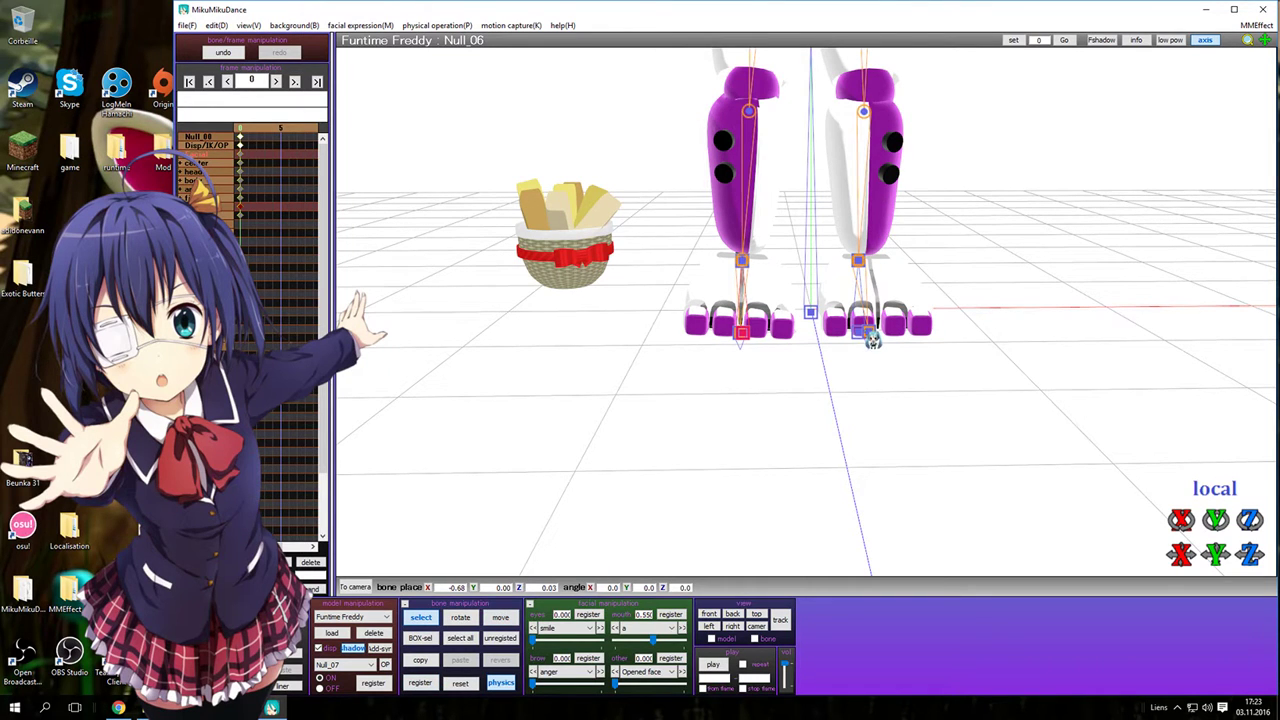
pyautogui.moveTo(1250, 554); pyautogui.dragTo(1250, 538)
pyautogui.scroll(3, 811, 366)
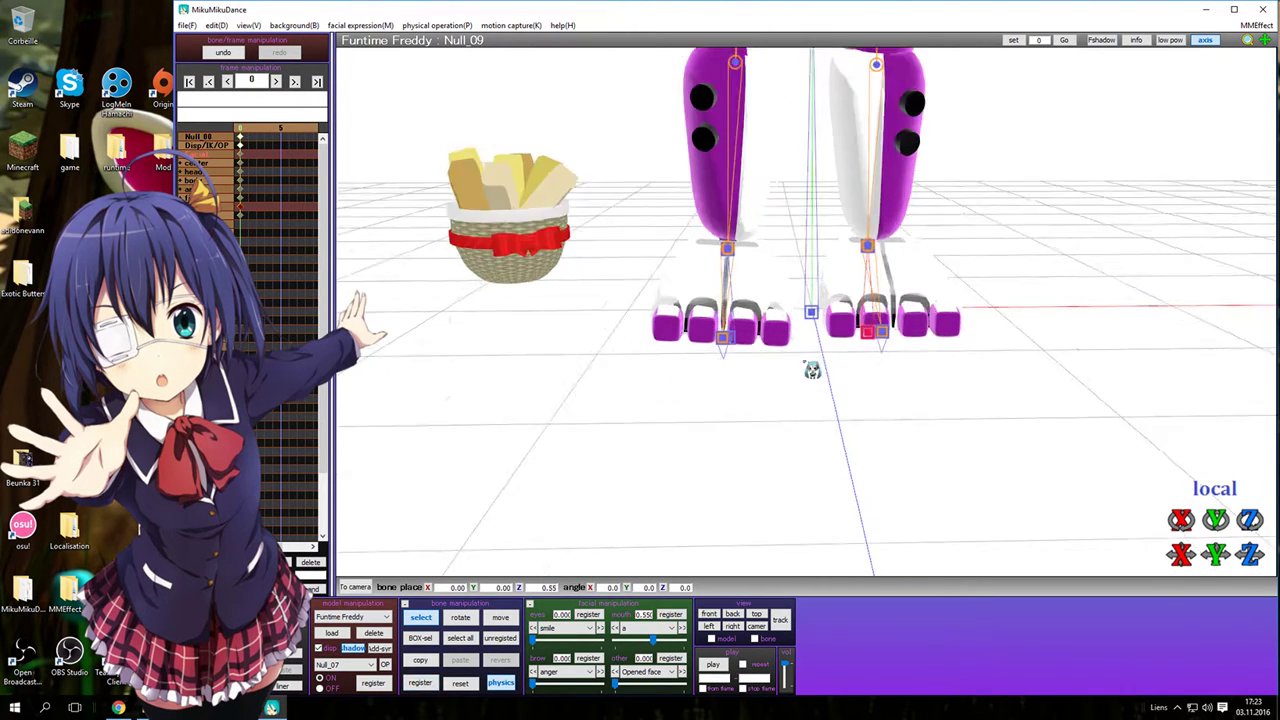
# - Tilt Funtime Freddy's head by rotating the neck bone Null_41 to about X -6.2, Y 4.7, Z 1.2, and register the pose
pyautogui.moveTo(811, 366); pyautogui.dragTo(811, 540, button='middle')
pyautogui.scroll(-1, 814, 343)
pyautogui.moveTo(815, 250); pyautogui.dragTo(818, 352, button='middle')
pyautogui.moveTo(818, 350); pyautogui.dragTo(794, 288, button='right')
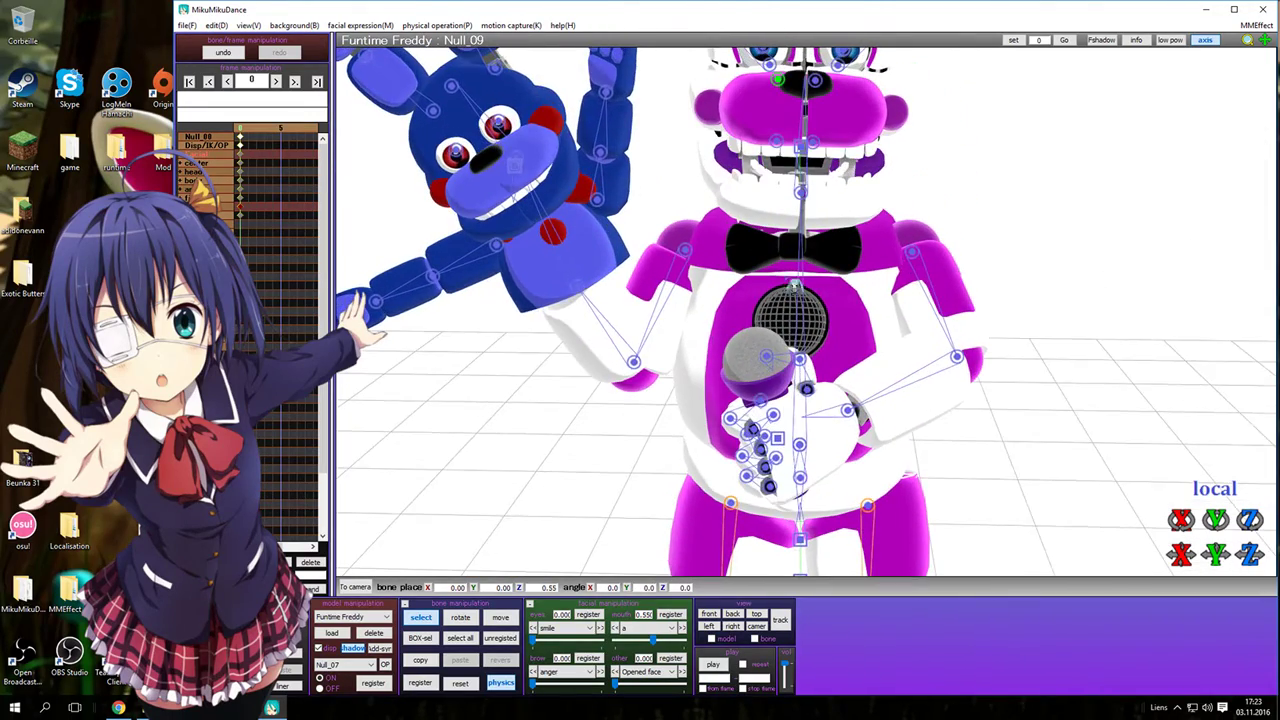
pyautogui.moveTo(810, 192); pyautogui.dragTo(800, 216, button='right')
pyautogui.scroll(-2, 730, 245)
pyautogui.click(801, 217)
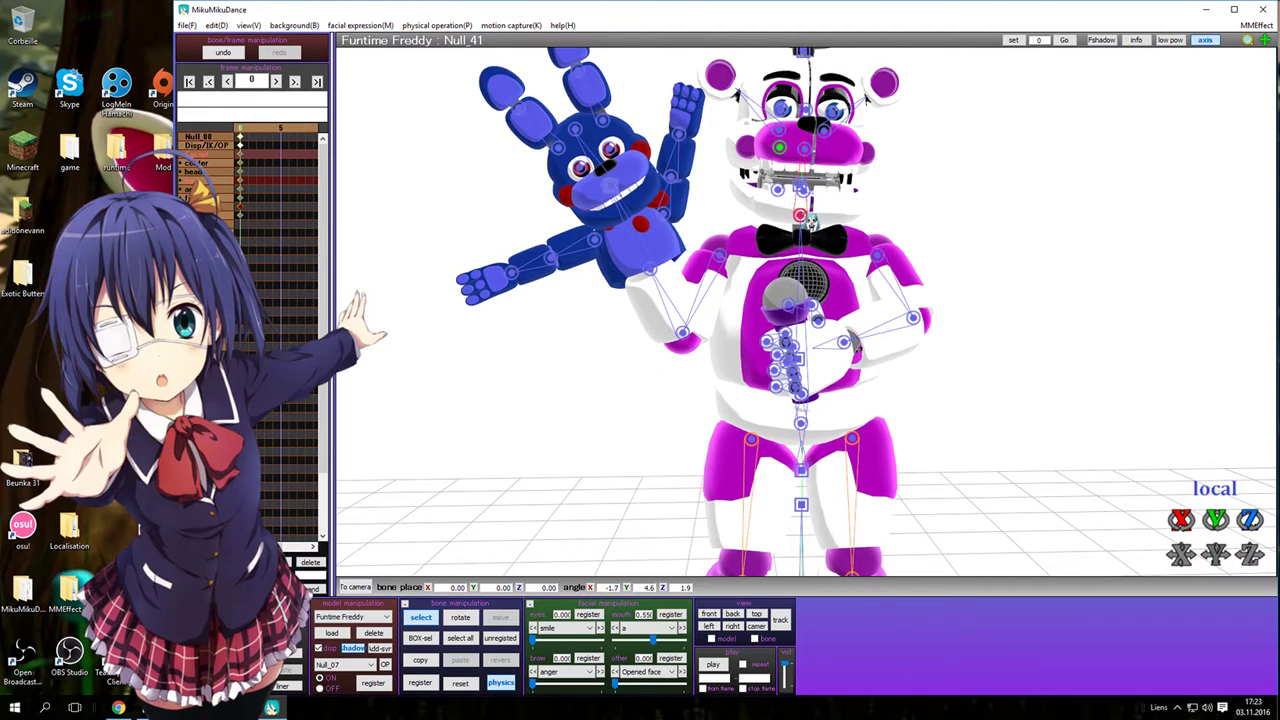
pyautogui.press('x')
pyautogui.moveTo(801, 226); pyautogui.dragTo(801, 251)
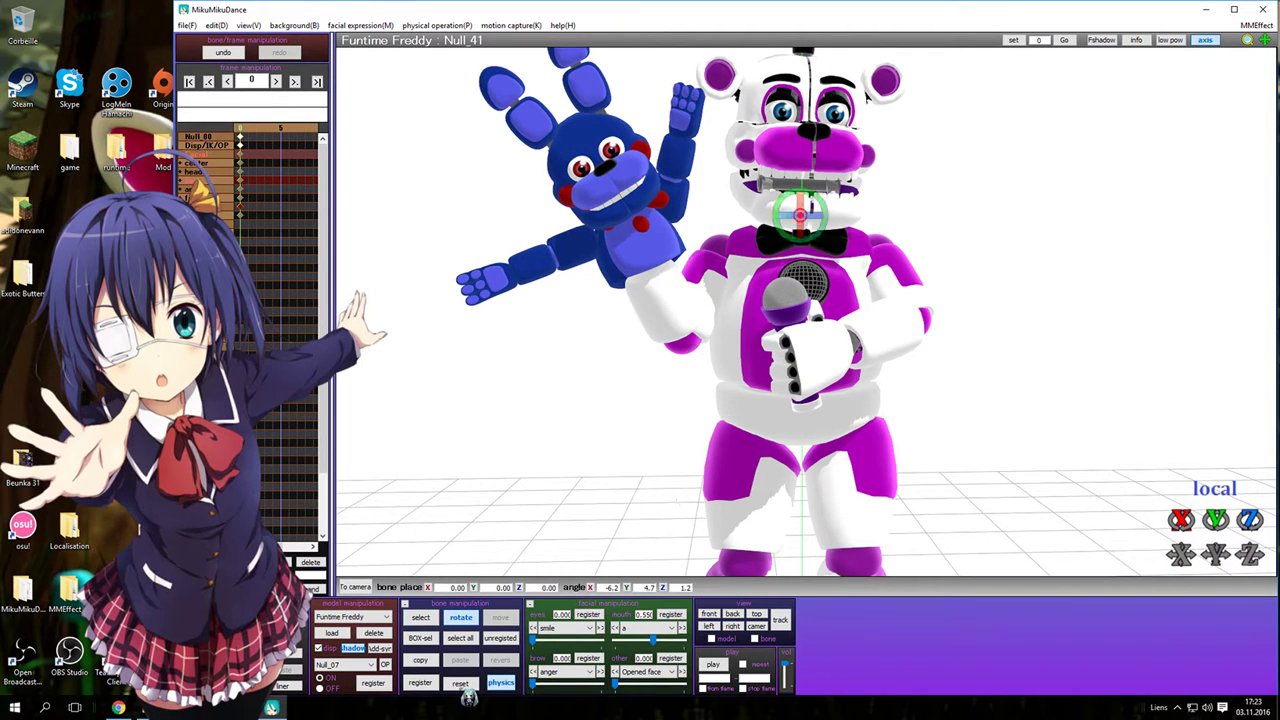
pyautogui.click(432, 687)
# - Rotate the ear bone Null_50 on the puppet's side of the head to about X 2.6, Y 1.7, Z -14.8
pyautogui.press('c')
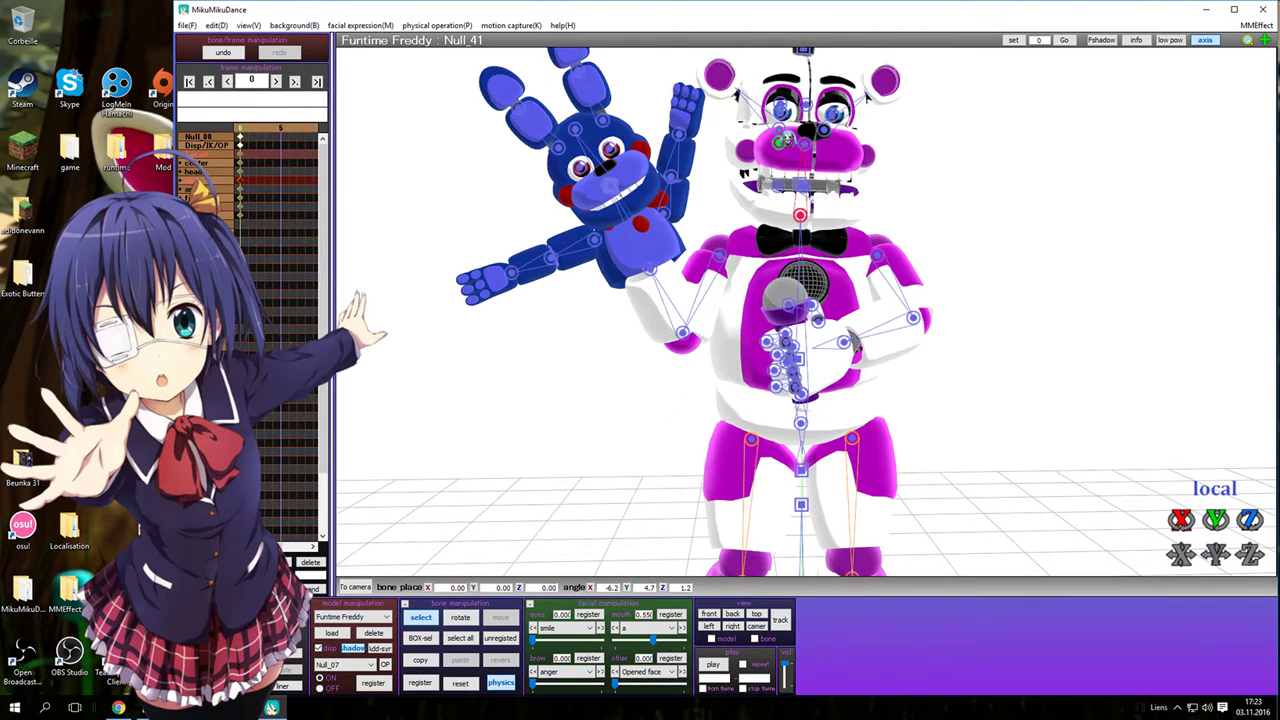
pyautogui.click(780, 131)
pyautogui.press('x')
pyautogui.moveTo(788, 113); pyautogui.dragTo(800, 119)
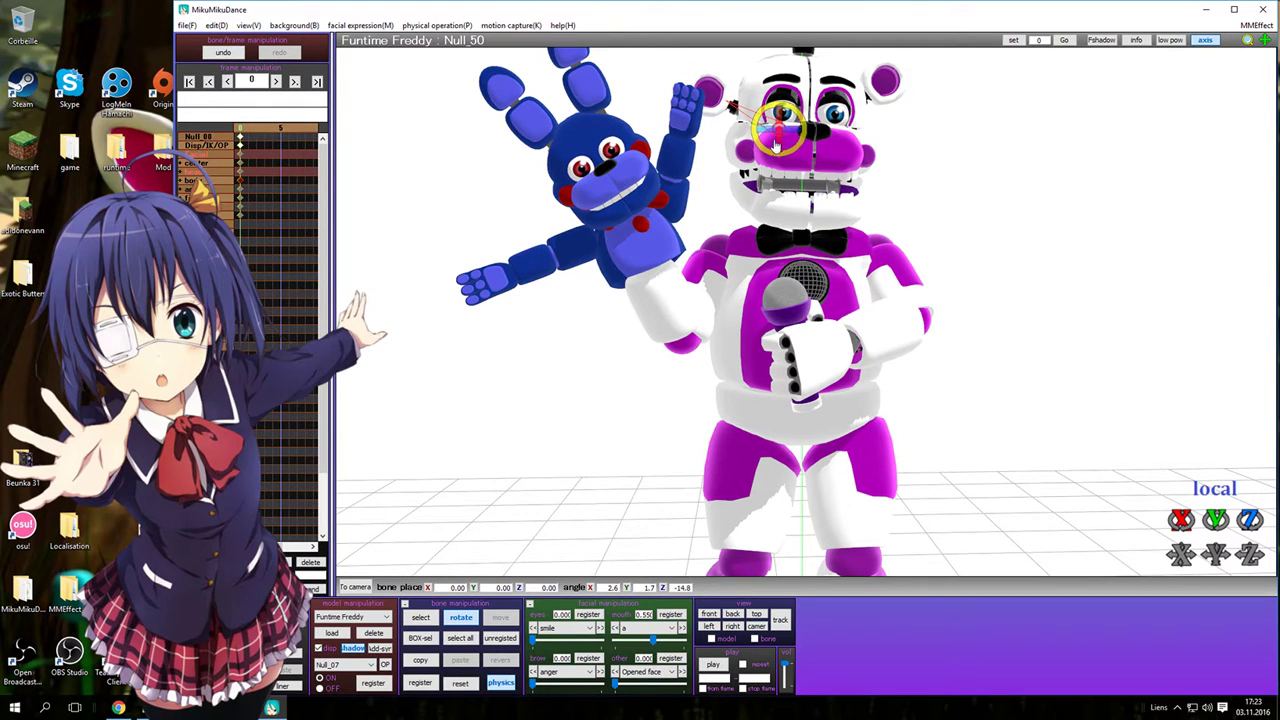
# - Rotate the bone Null_49 of the ear farther from the puppet to about X -0.7, Y -0.7, Z 4.6
pyautogui.press('z')
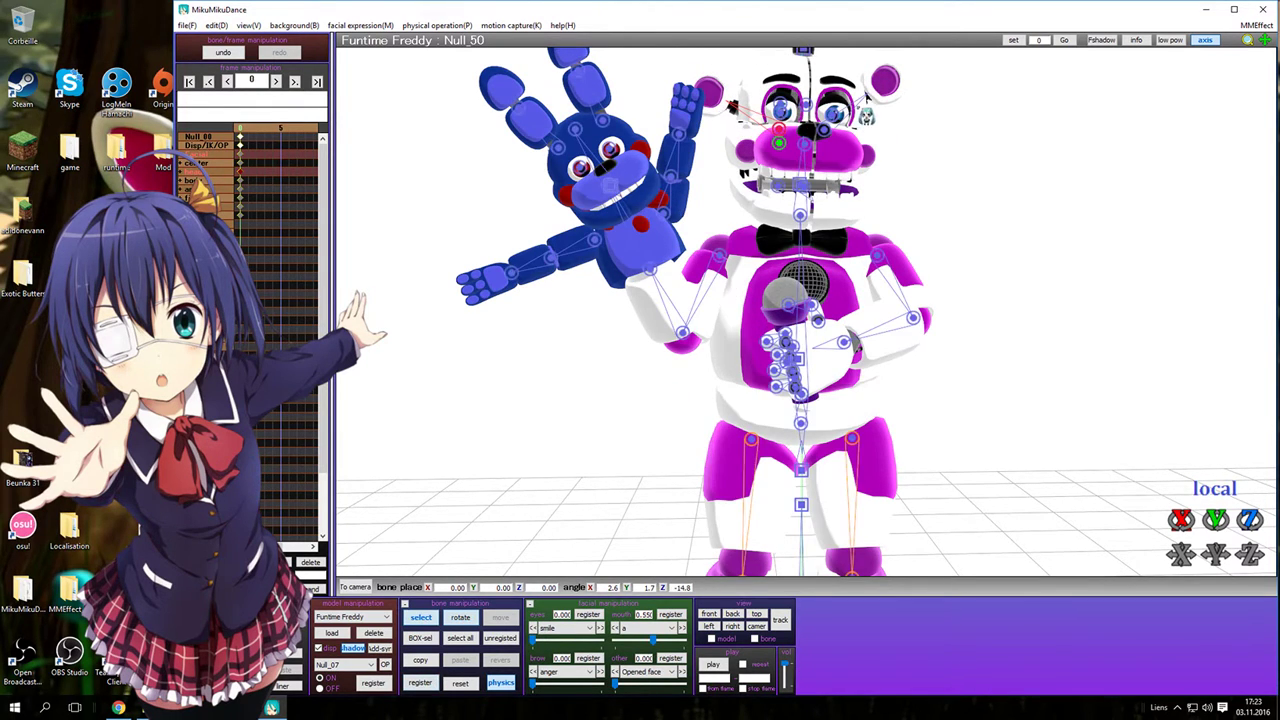
pyautogui.press('x')
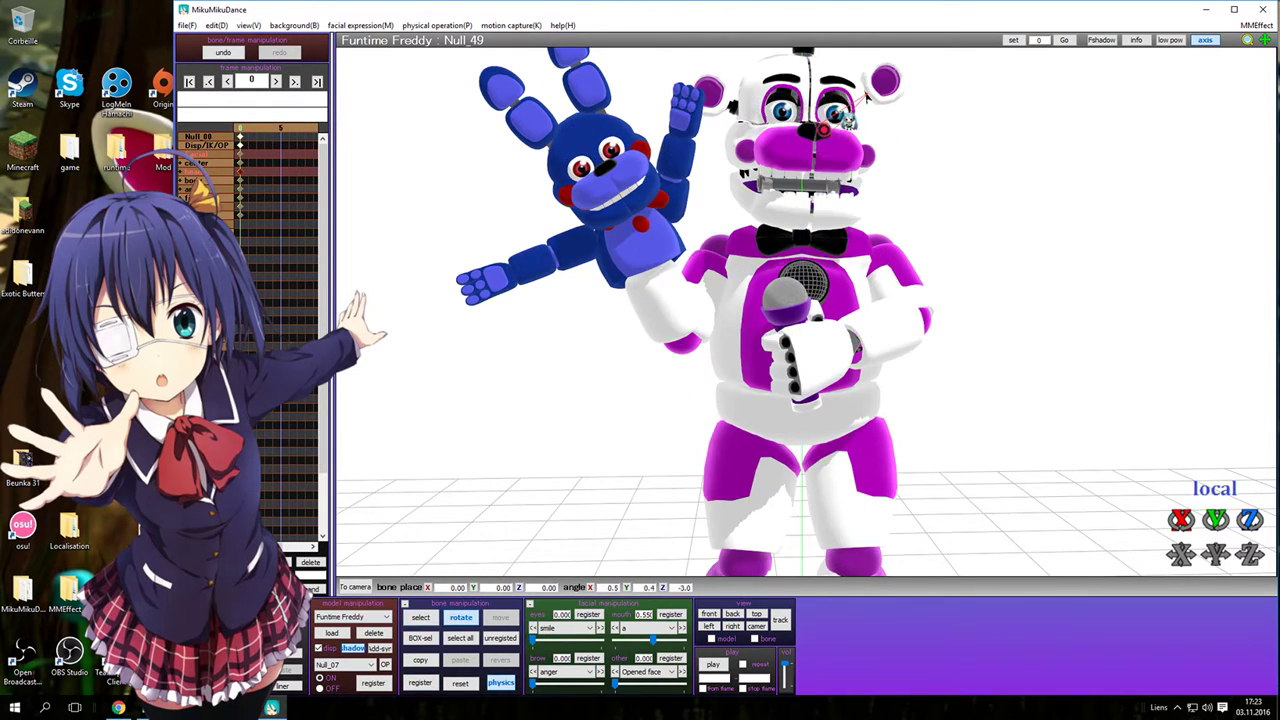
pyautogui.moveTo(850, 120); pyautogui.dragTo(853, 121)
pyautogui.moveTo(861, 190)
pyautogui.mouseDown(button='right')
pyautogui.moveTo(800, 195)
pyautogui.moveTo(880, 195)
pyautogui.moveTo(870, 190)
pyautogui.mouseUp(button='right')
pyautogui.press('c')
# - Try to shift the Hat bone to about X -0.04, Y 0.11, Z 0.06 and reset it
pyautogui.moveTo(856, 134); pyautogui.dragTo(845, 170, button='right')
pyautogui.moveTo(842, 150); pyautogui.dragTo(826, 227, button='middle')
pyautogui.scroll(5, 826, 227)
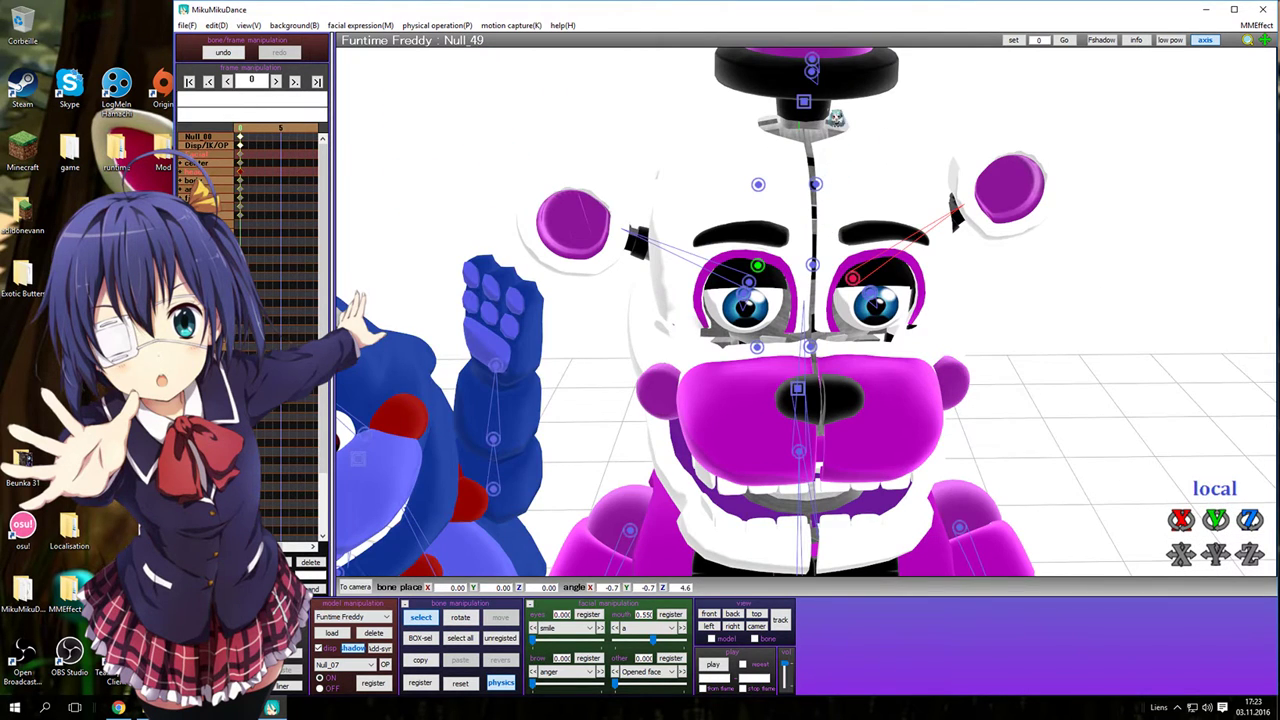
pyautogui.click(805, 103)
pyautogui.click(501, 618)
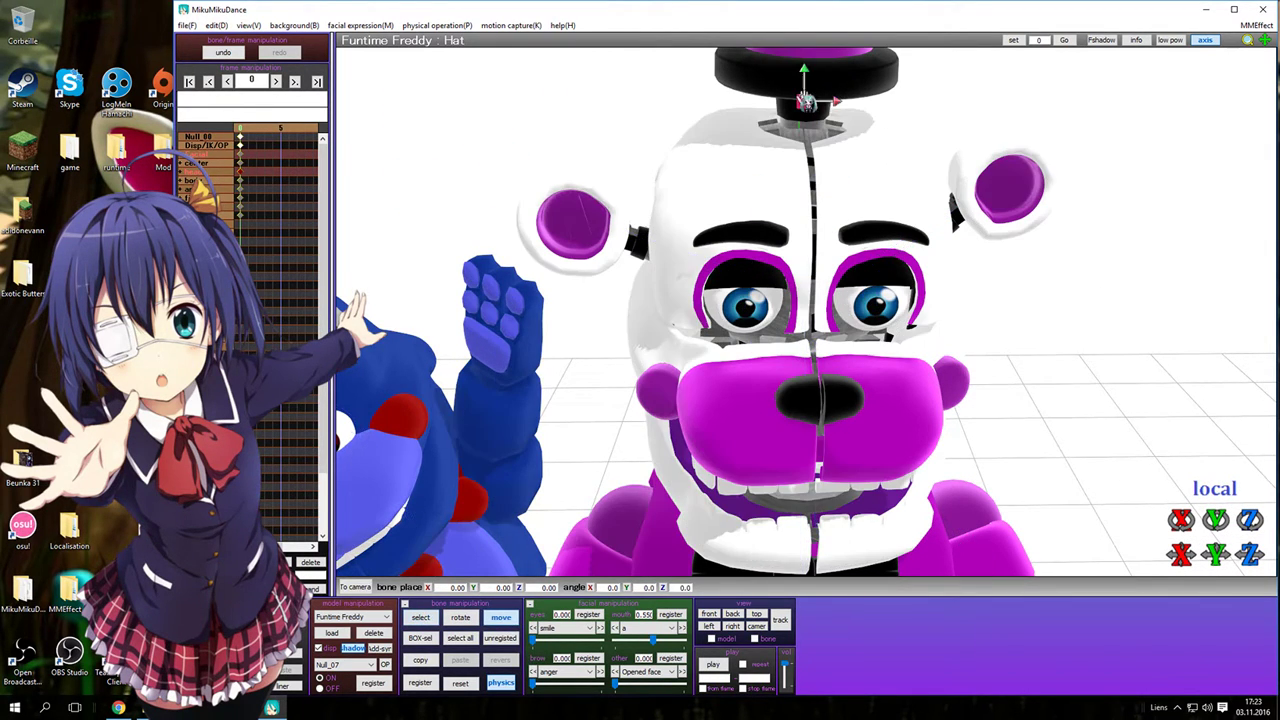
pyautogui.moveTo(803, 97); pyautogui.dragTo(843, 116)
pyautogui.scroll(-5, 850, 118)
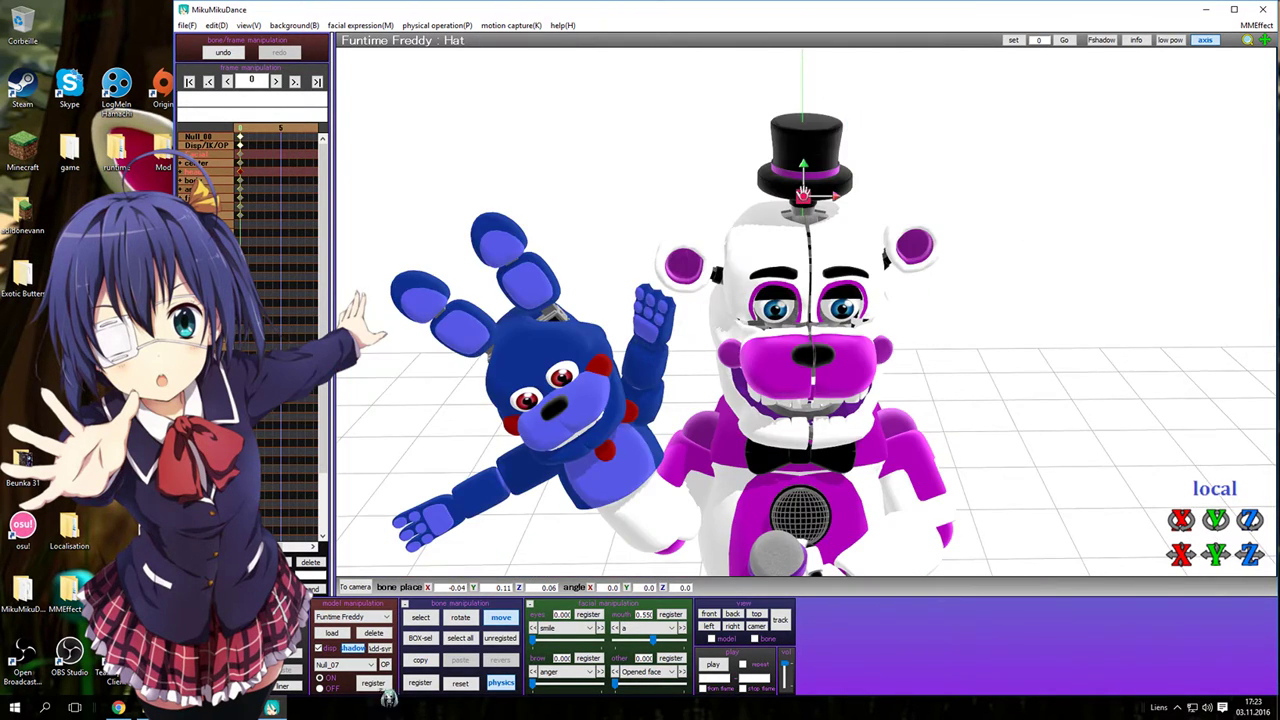
pyautogui.click(460, 683)
pyautogui.press('c')
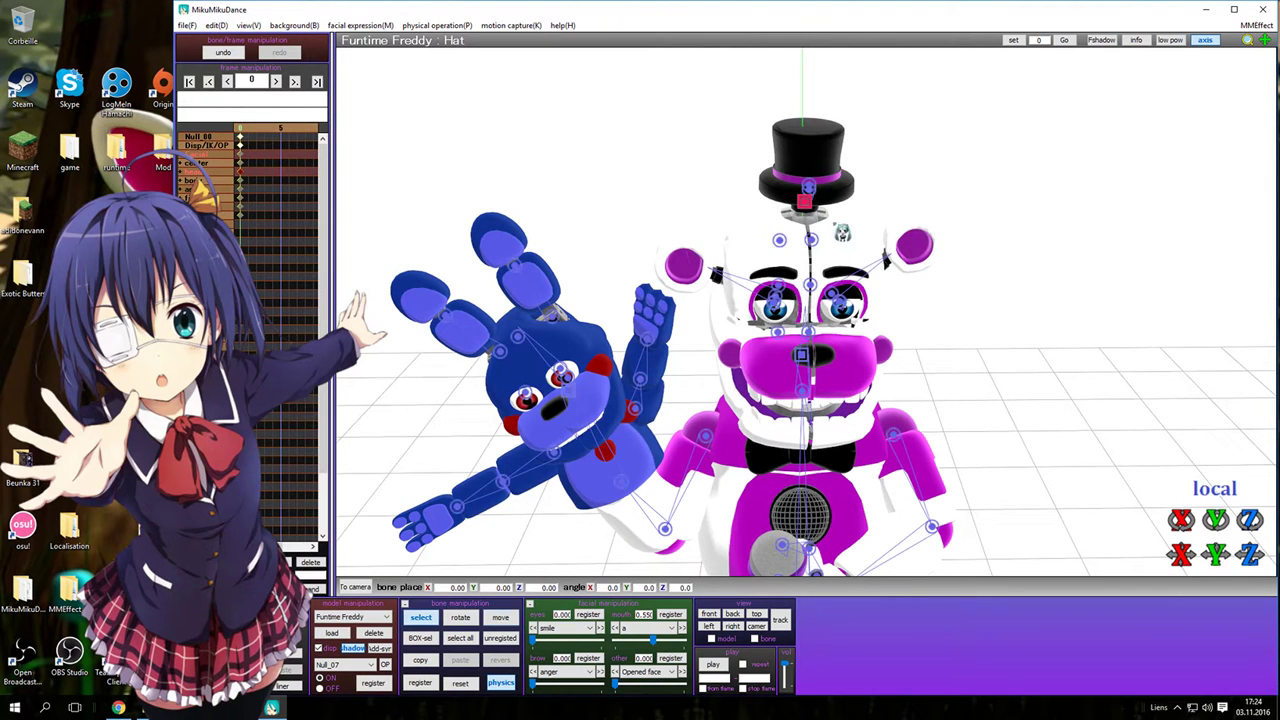
pyautogui.press('x')
pyautogui.click(502, 620)
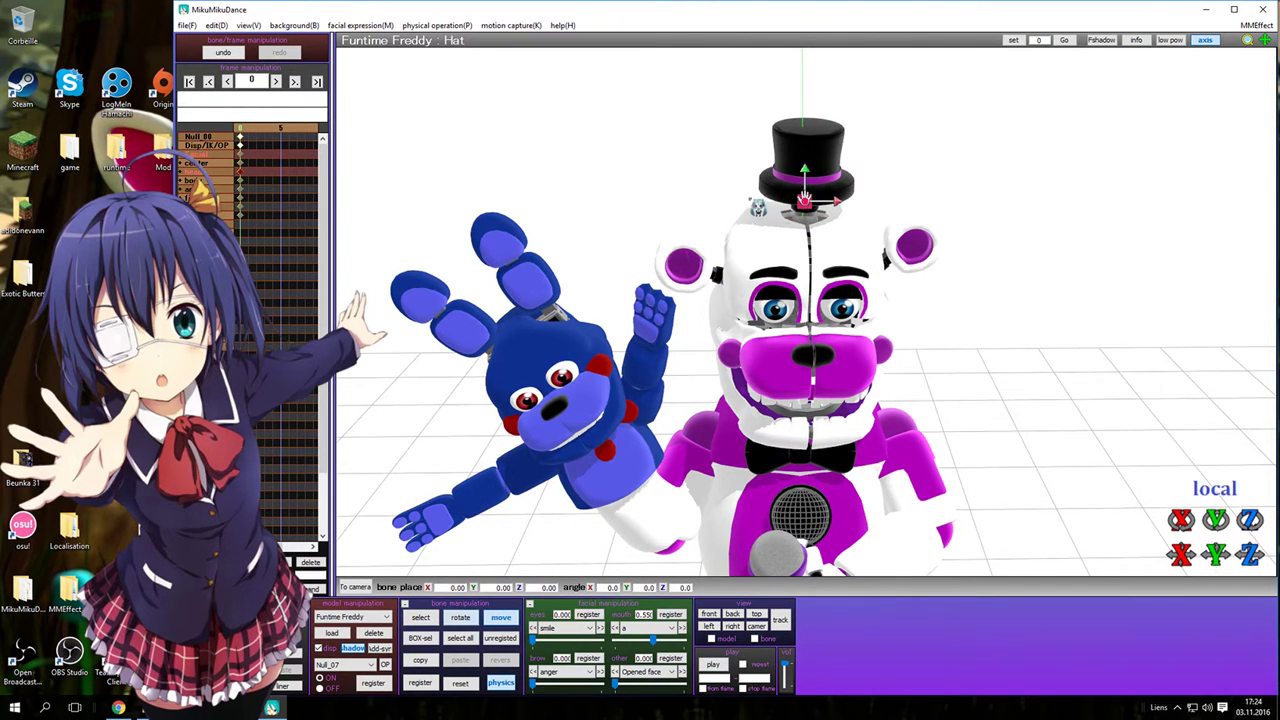
# - Rotate the base of the puppet's ear nearest Freddy, bone Bear11, to about X -6.9, Y 8.9, Z 36.4
pyautogui.moveTo(841, 272); pyautogui.dragTo(893, 404, button='right')
pyautogui.moveTo(810, 272); pyautogui.dragTo(816, 175, button='middle')
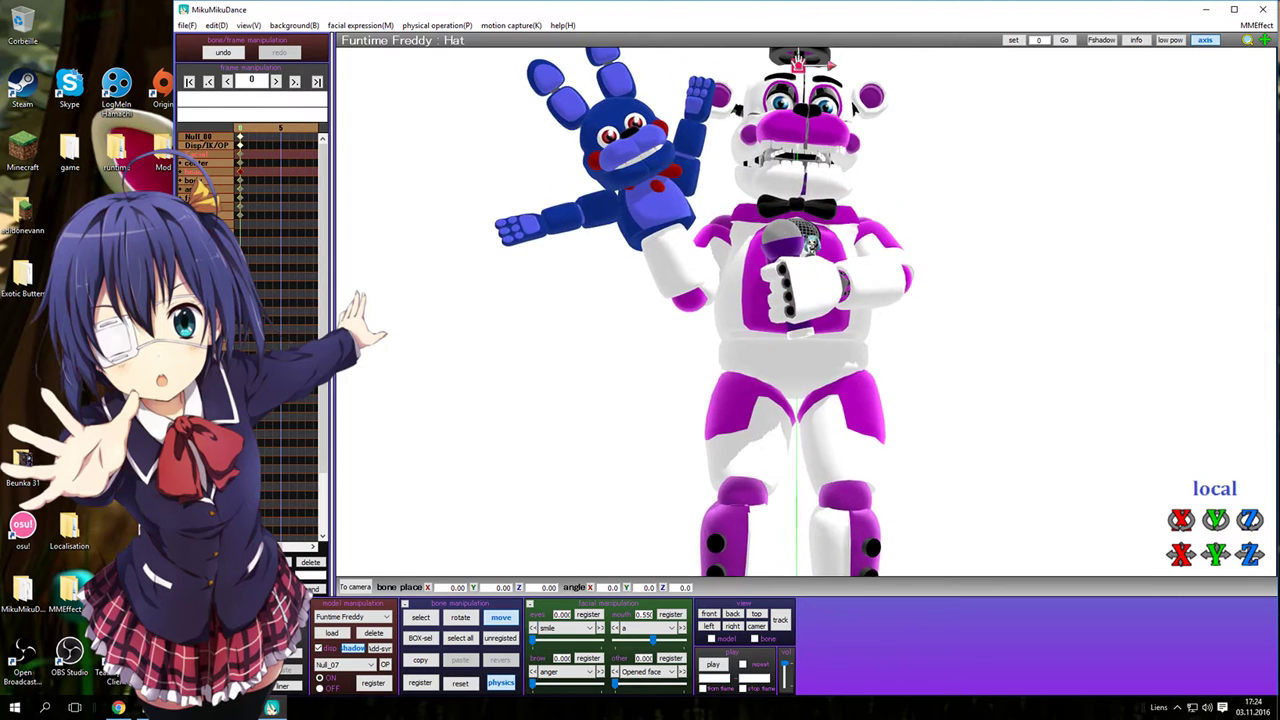
pyautogui.press('c')
pyautogui.click(798, 203)
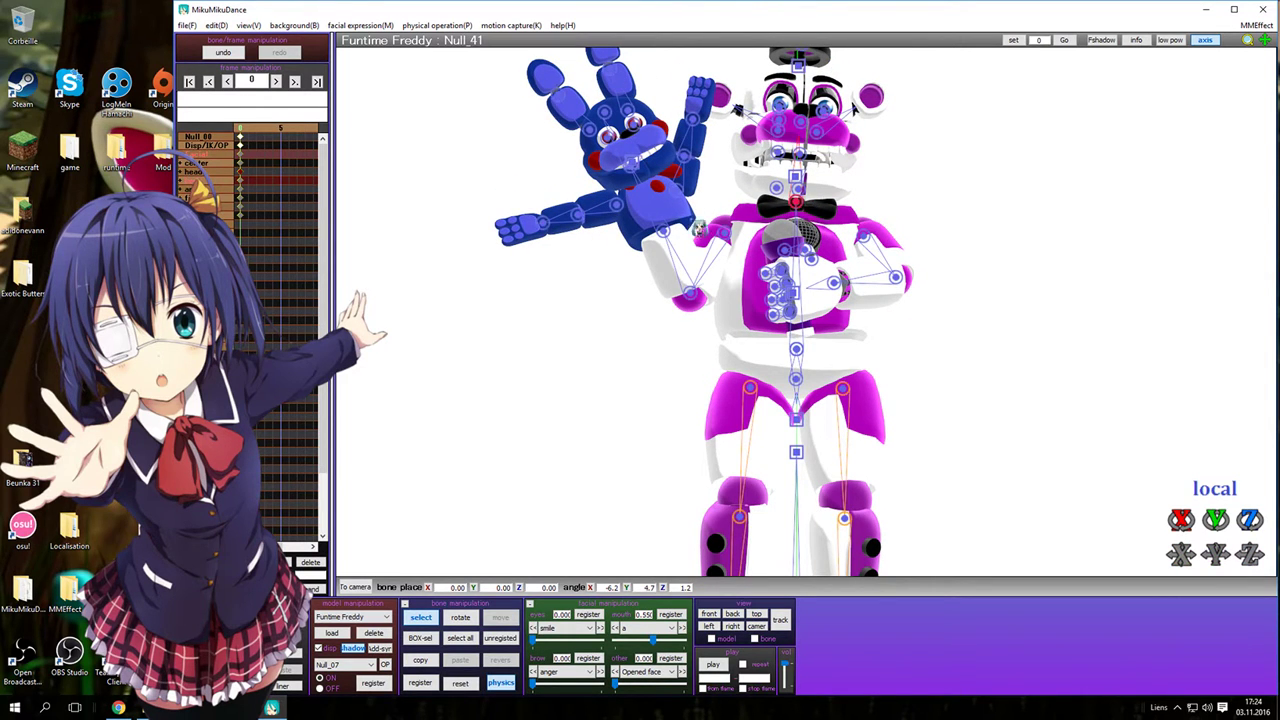
pyautogui.click(618, 206)
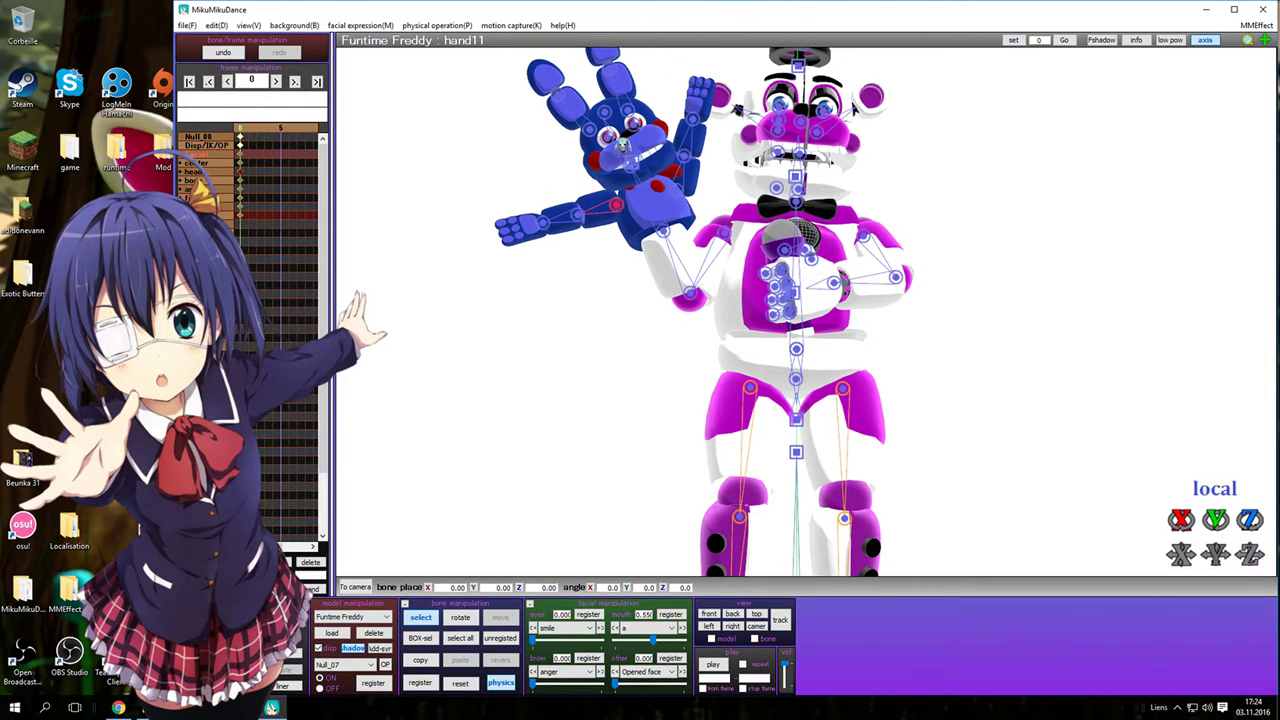
pyautogui.click(630, 111)
pyautogui.press('x')
pyautogui.moveTo(642, 92); pyautogui.dragTo(662, 104)
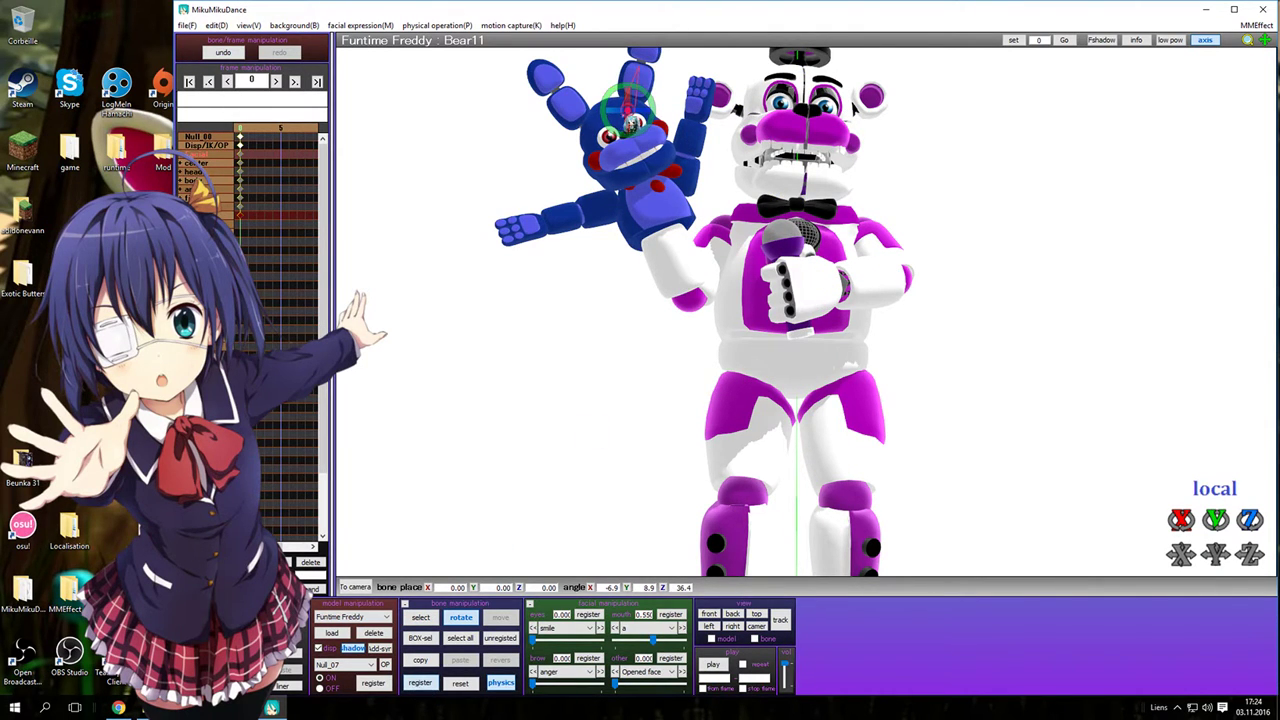
# - Bend the upper part of that same puppet ear by rotating bone Bear22 to about X -16.9, Y 24.1, Z 17.0
pyautogui.press('c')
pyautogui.press('x')
pyautogui.moveTo(668, 65); pyautogui.dragTo(648, 95)
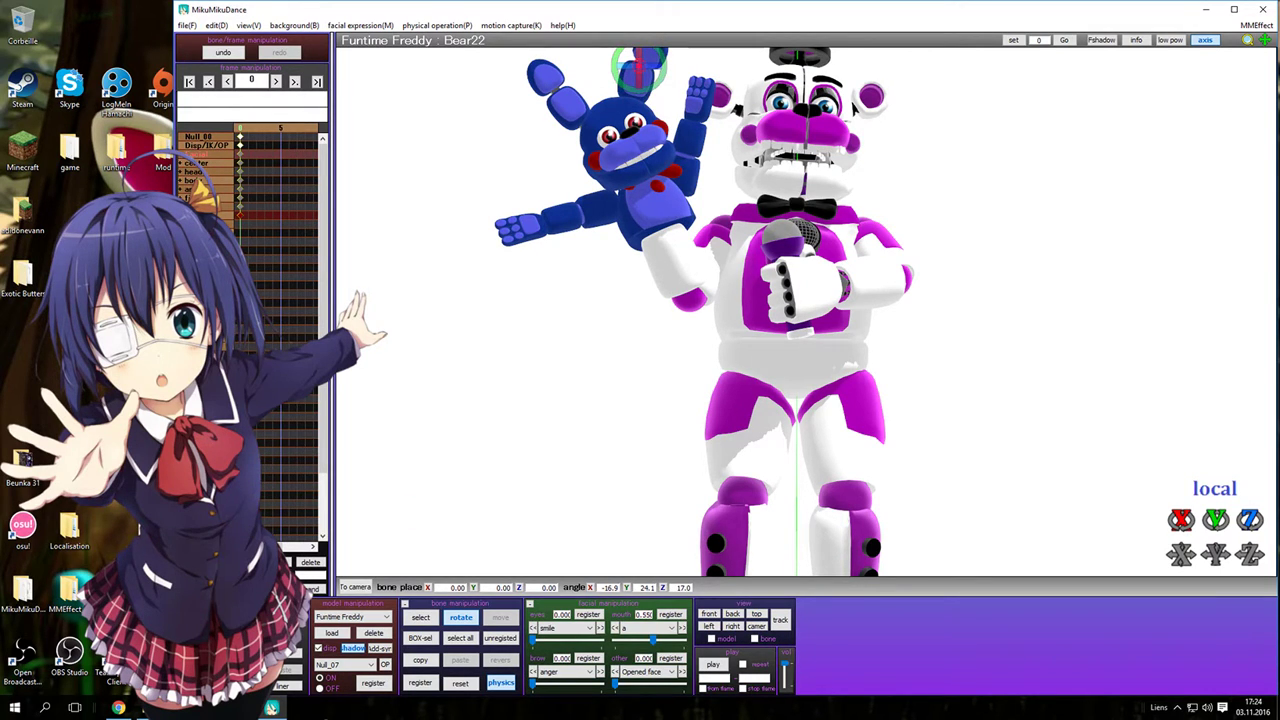
pyautogui.press('c')
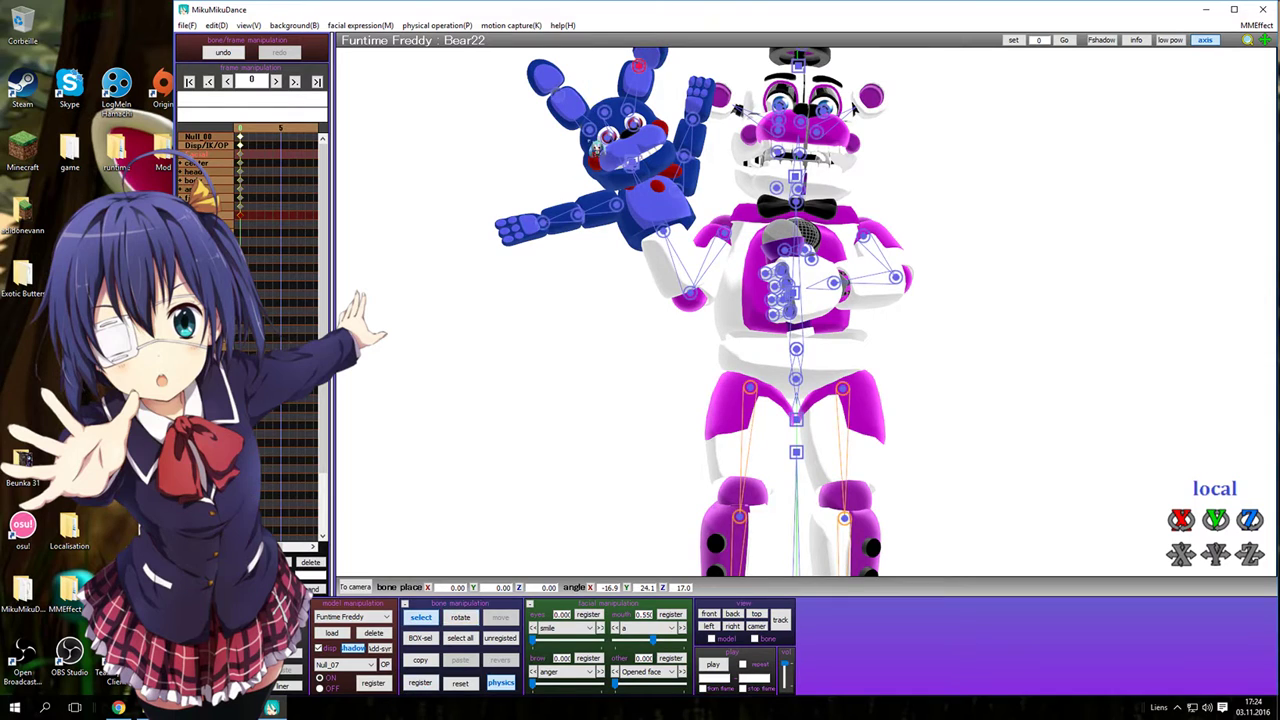
# - Rotate the puppet's other ear, bone Bear1 to about X 0.9, Y -3.6, Z -11.9 and Bear2 to about X 7.8, Y 25.7, Z -9.2
pyautogui.click(592, 129)
pyautogui.press('x')
pyautogui.moveTo(574, 151); pyautogui.dragTo(606, 200)
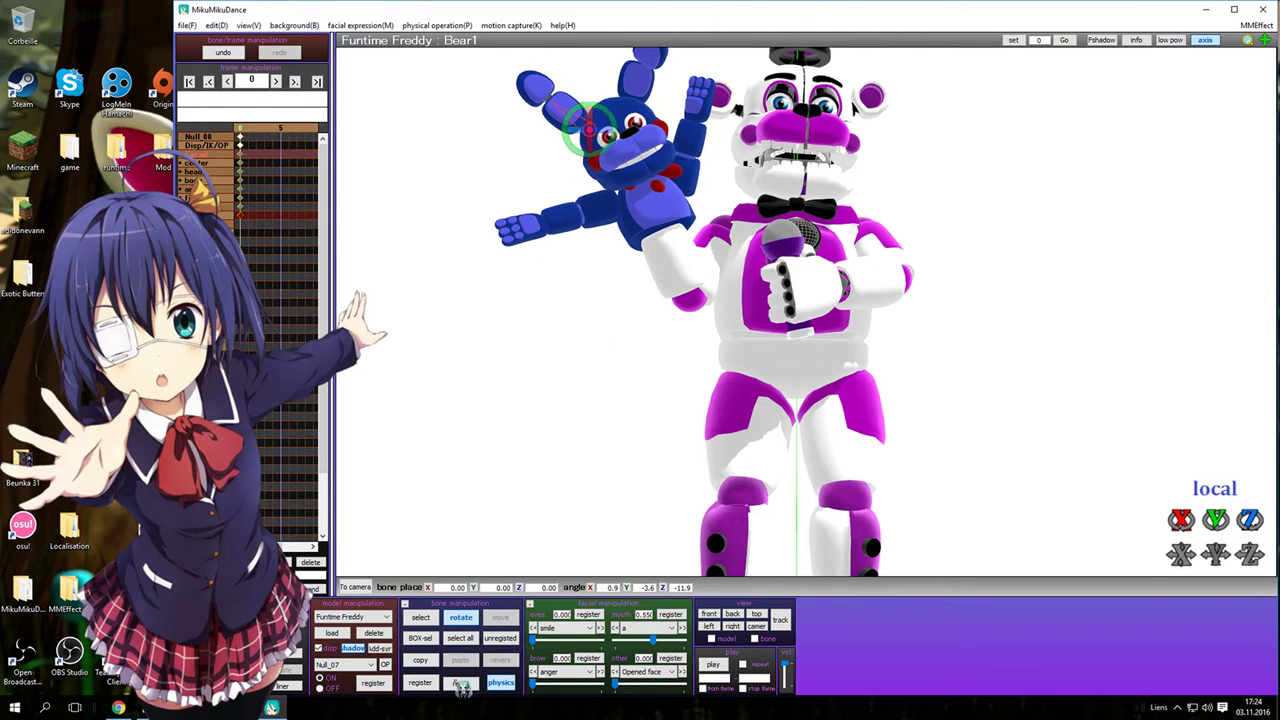
pyautogui.press('c')
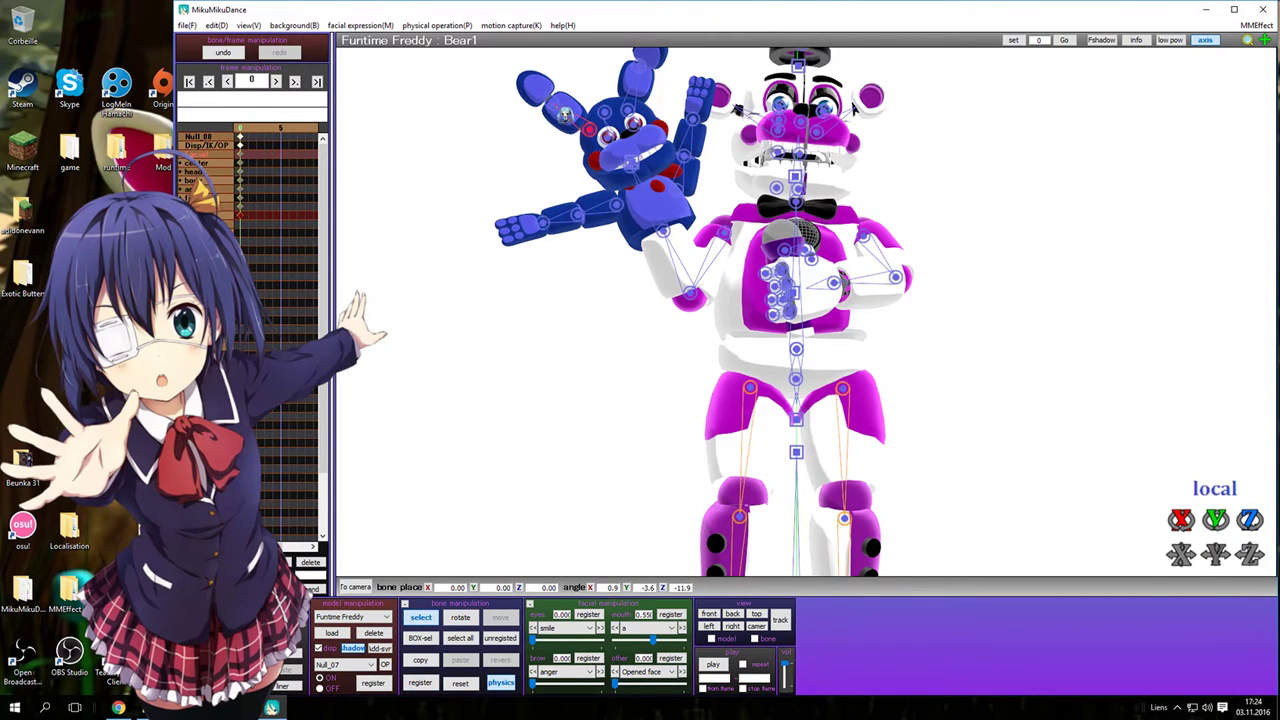
pyautogui.press('x')
pyautogui.moveTo(573, 113); pyautogui.dragTo(575, 148)
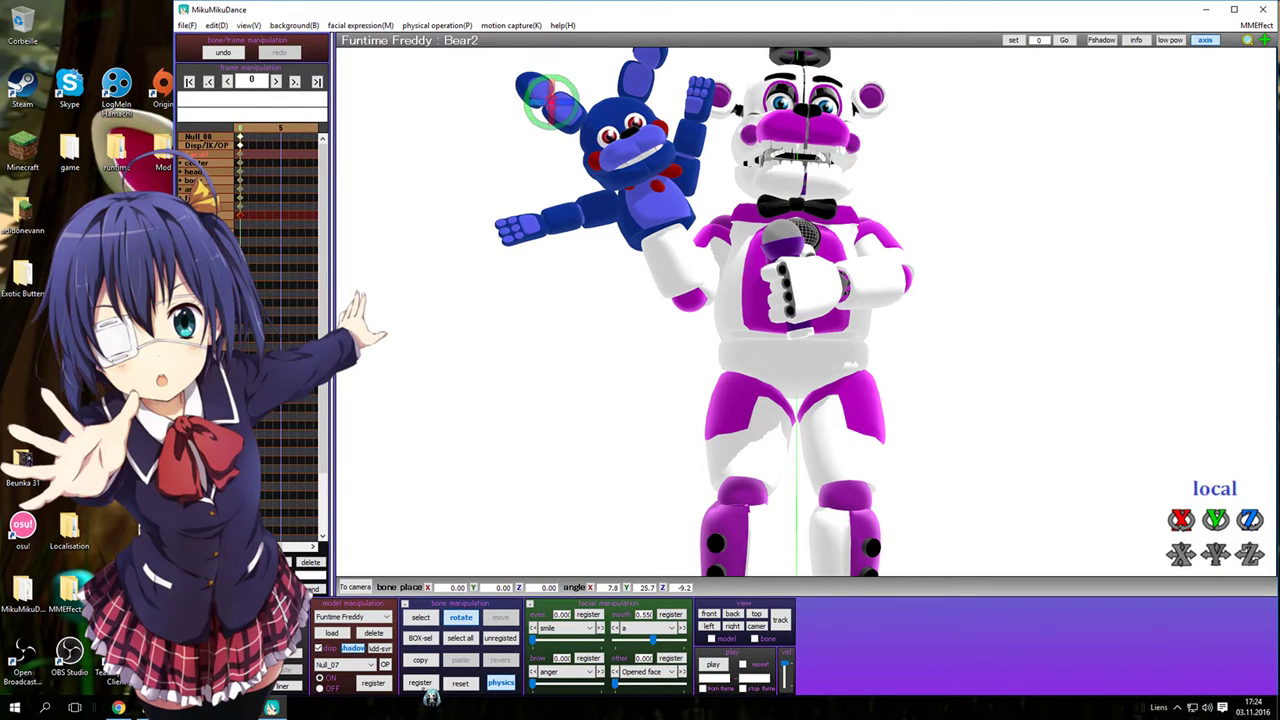
pyautogui.press('c')
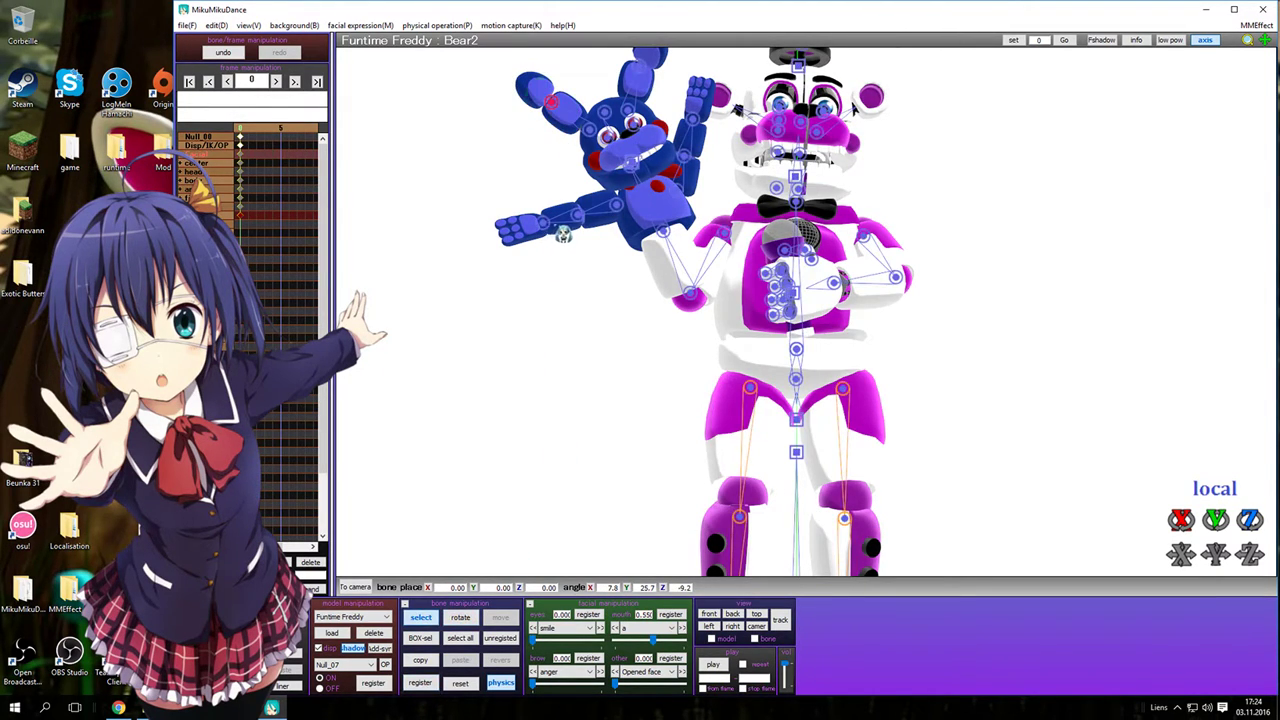
# - Try rotating the elbow bone hand22 of the puppet's outstretched arm and reset it
pyautogui.press('x')
pyautogui.press('c')
pyautogui.click(581, 218)
pyautogui.press('x')
pyautogui.moveTo(592, 220); pyautogui.dragTo(578, 171)
pyautogui.moveTo(553, 226); pyautogui.dragTo(534, 234)
pyautogui.click(456, 686)
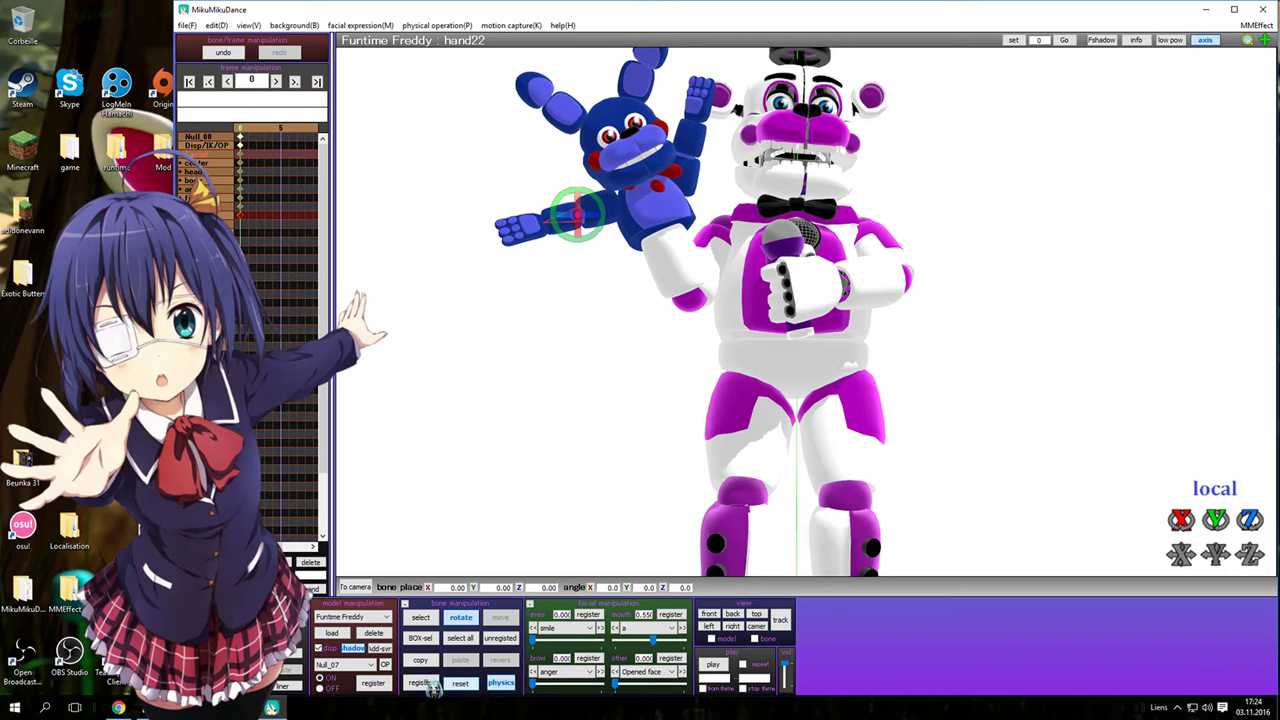
# - Rotate the puppet's outstretched hand, bone hand33, to about X 26.0, Y 5.2, Z -13.7
pyautogui.click(544, 242)
pyautogui.press('x')
pyautogui.moveTo(561, 231); pyautogui.dragTo(587, 229)
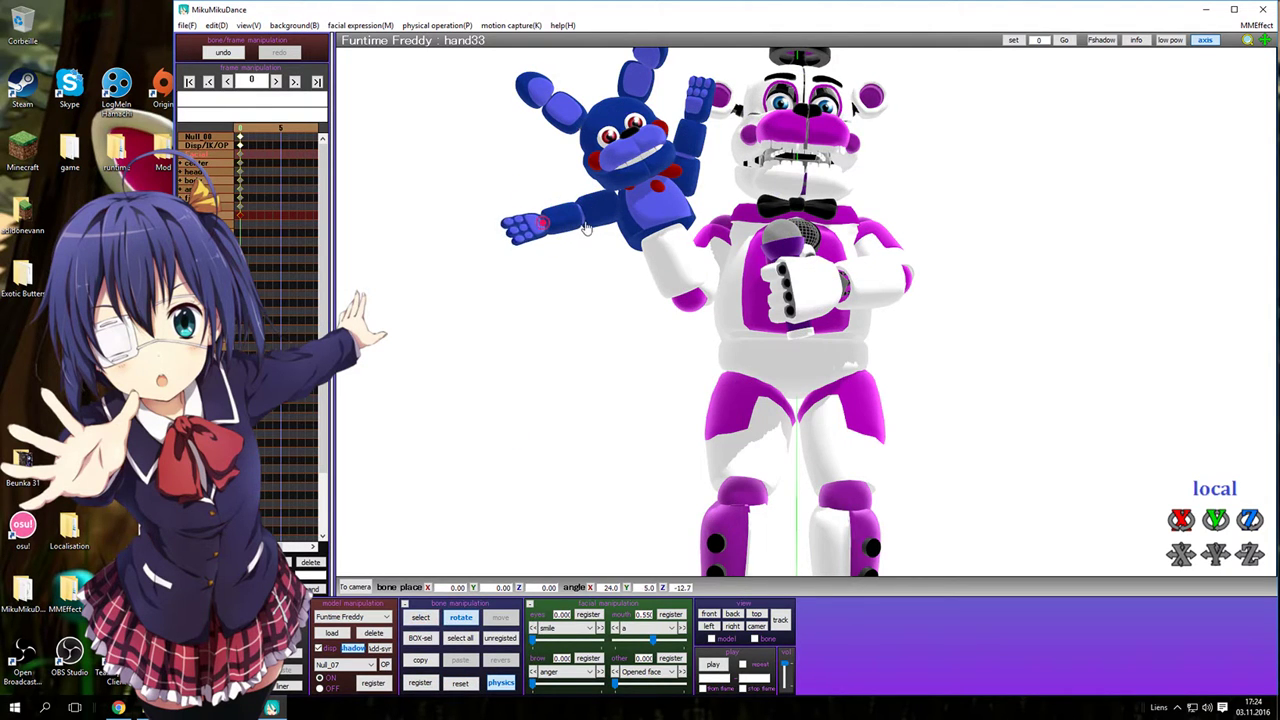
pyautogui.press('c')
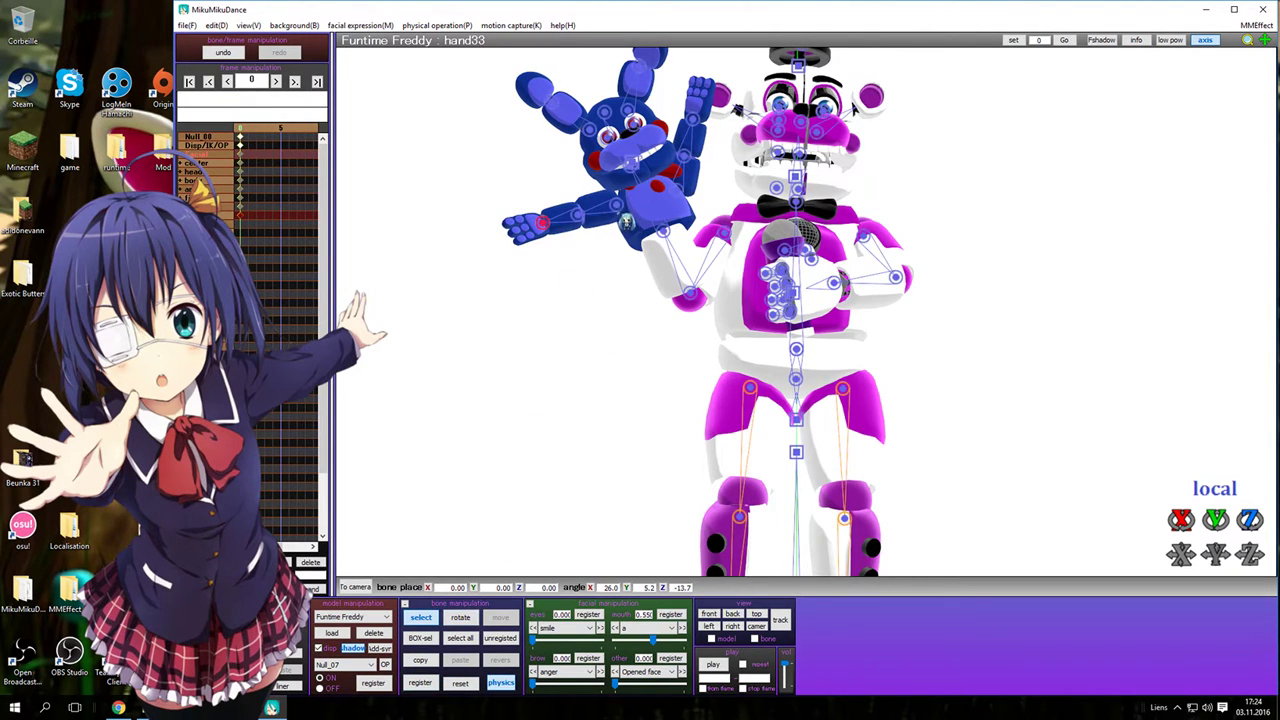
# - Lower the puppet's outstretched arm by rotating the shoulder bone hand11 to about X -8.3, Y -8.6, Z -16.9
pyautogui.click(618, 205)
pyautogui.press('x')
pyautogui.moveTo(635, 188); pyautogui.dragTo(631, 191)
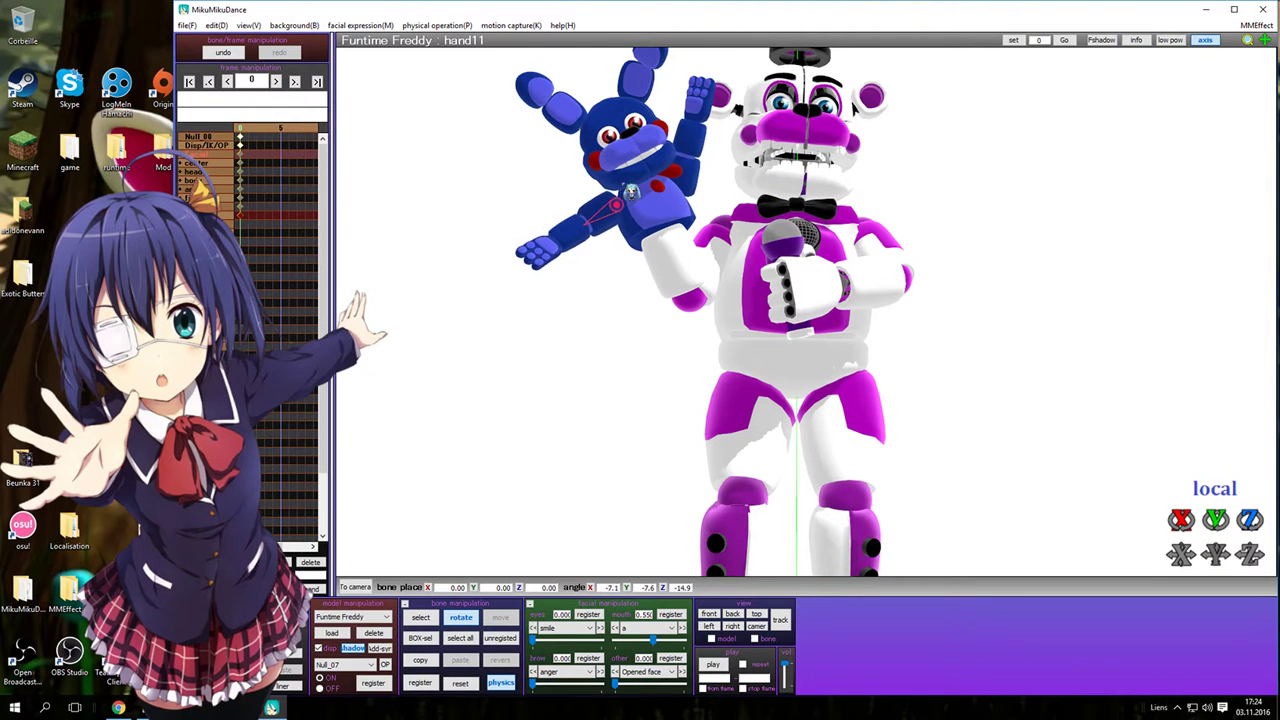
pyautogui.scroll(-3, 924, 194)
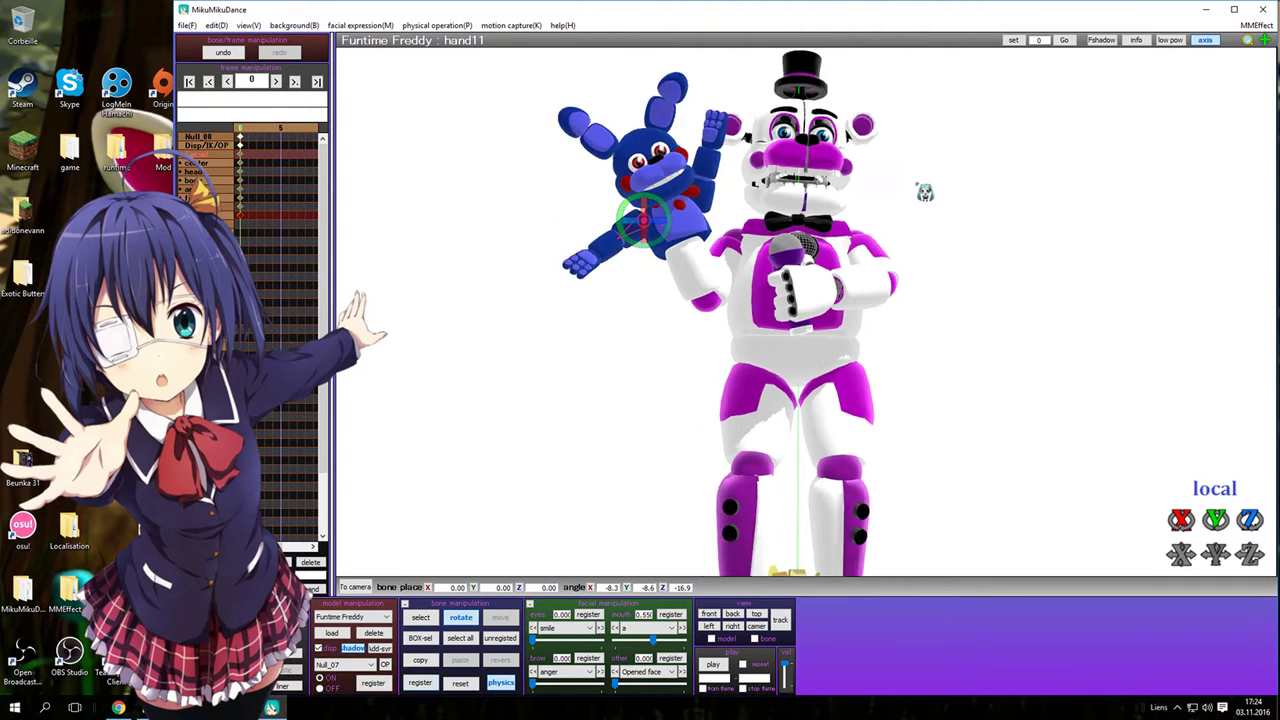
pyautogui.scroll(3, 918, 203)
pyautogui.scroll(-3, 914, 206)
# - Switch to the Exotic Butters Basket model and move its center bone up behind Freddy's head, at about X -3.16, Y 20.33, Z 10.44
pyautogui.moveTo(900, 230); pyautogui.dragTo(817, 320, button='right')
pyautogui.scroll(2, 817, 322)
pyautogui.moveTo(817, 322); pyautogui.dragTo(841, 122, button='middle')
pyautogui.click(358, 617)
pyautogui.click(350, 636)
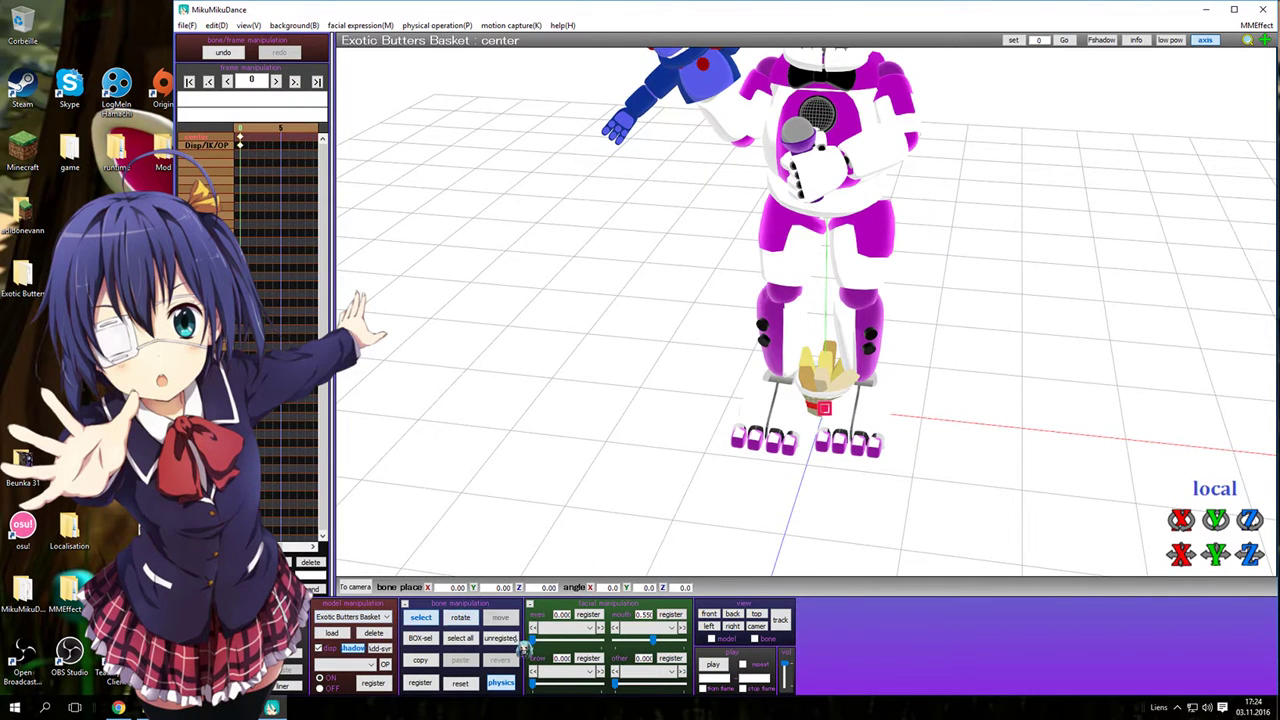
pyautogui.click(510, 619)
pyautogui.moveTo(824, 408); pyautogui.dragTo(644, 231)
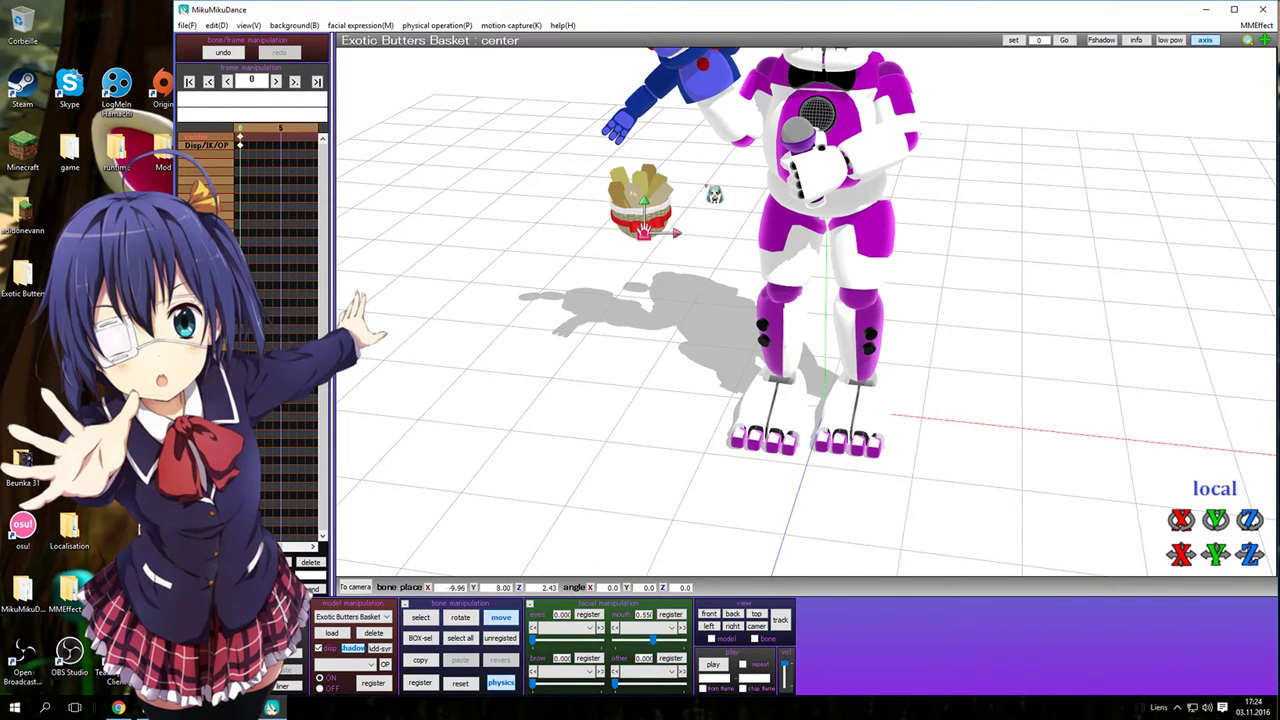
pyautogui.moveTo(806, 348); pyautogui.dragTo(783, 450, button='middle')
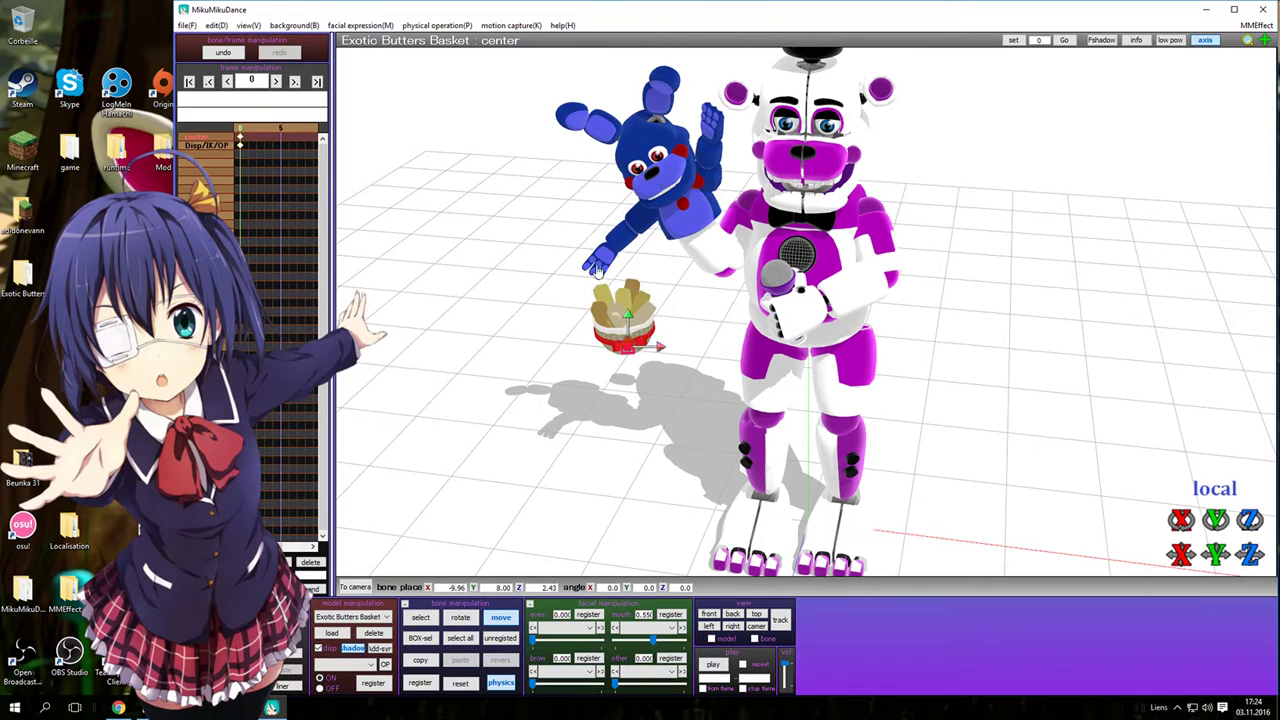
pyautogui.moveTo(598, 270); pyautogui.dragTo(692, 91)
pyautogui.moveTo(814, 336); pyautogui.dragTo(807, 388, button='middle')
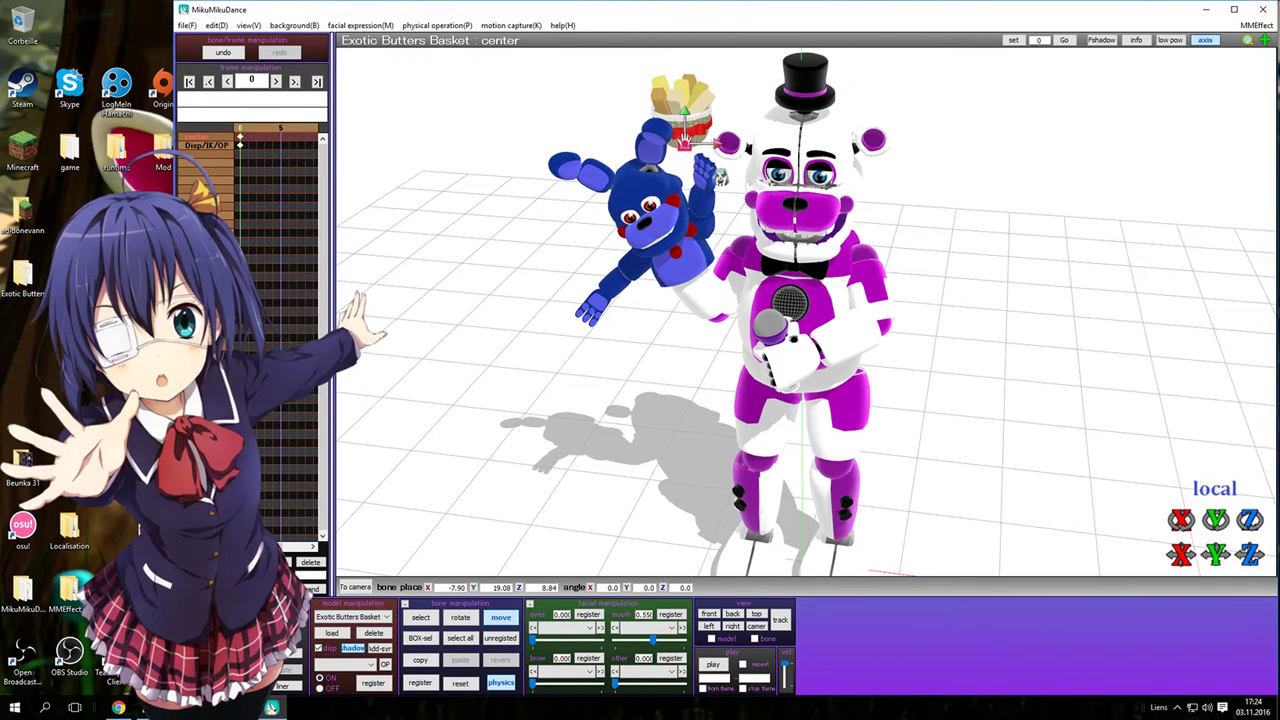
pyautogui.moveTo(705, 138); pyautogui.dragTo(783, 134)
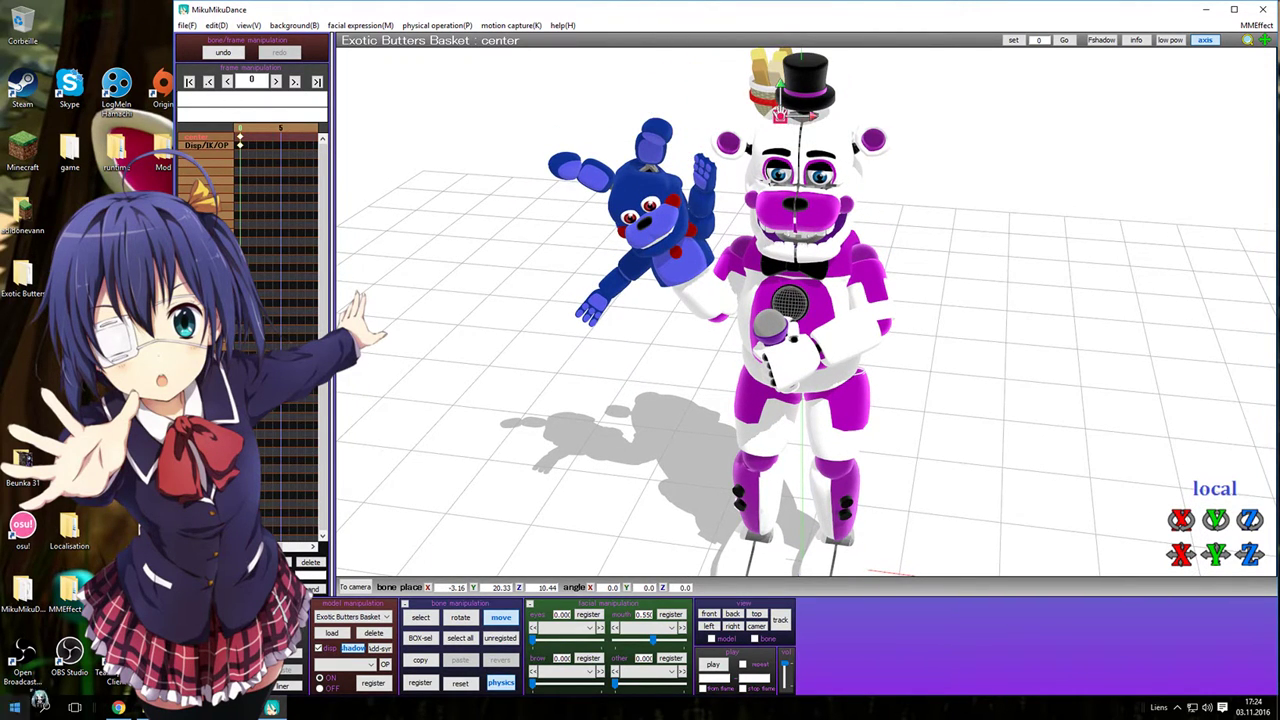
# - Switch to Chrome, look through the YouTube music pack video's comments and suggestions, and return to MikuMikuDance
pyautogui.click(127, 711)
pyautogui.click(134, 715)
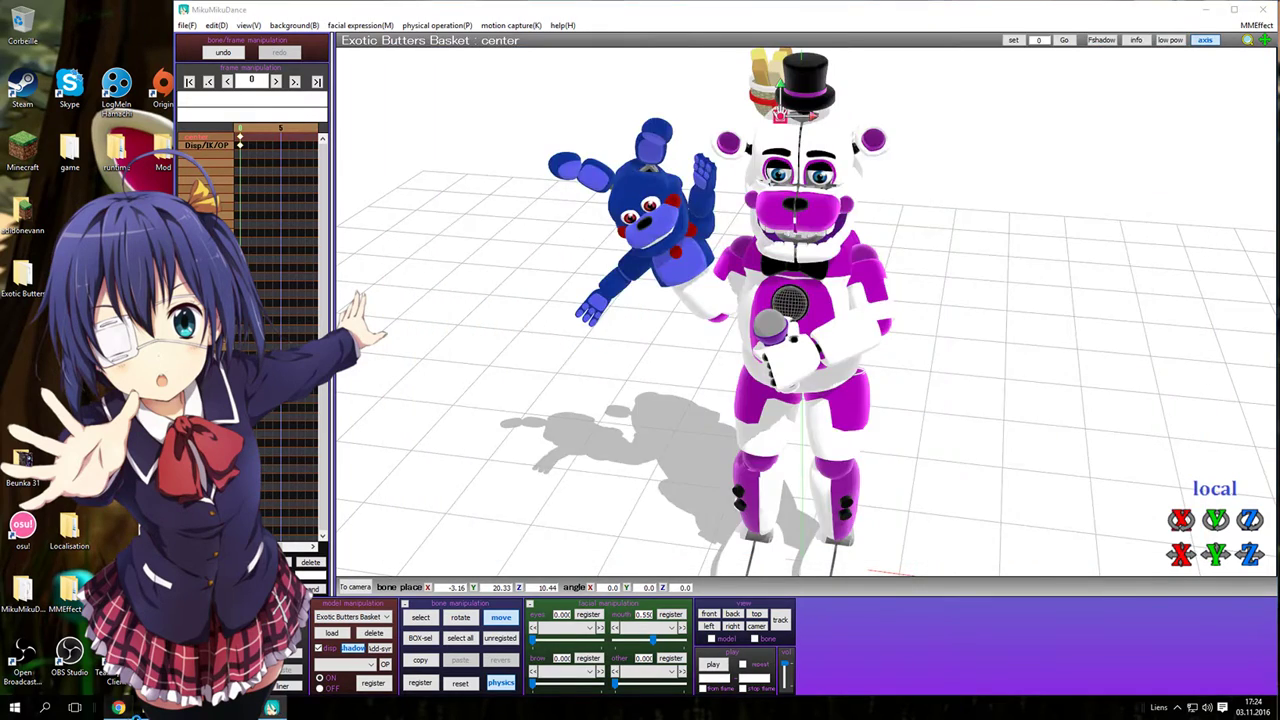
pyautogui.click(118, 707)
pyautogui.click(118, 707)
pyautogui.click(118, 707)
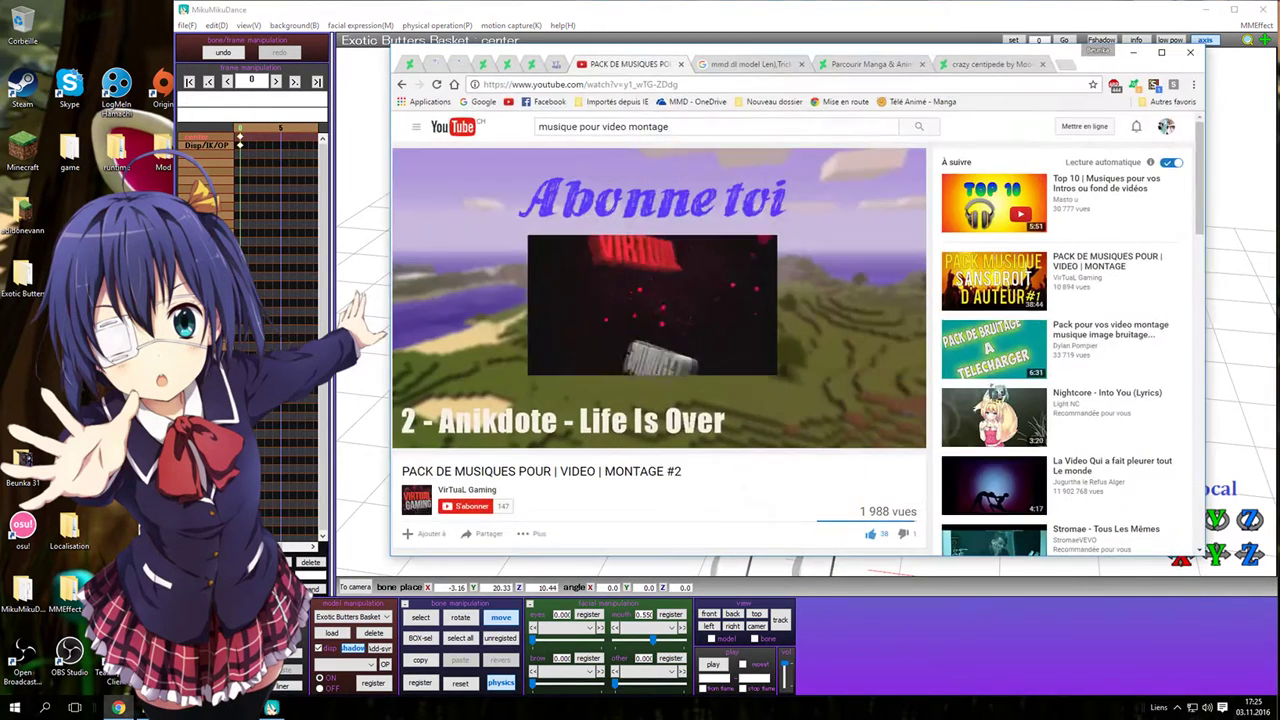
pyautogui.scroll(-5, 1010, 383)
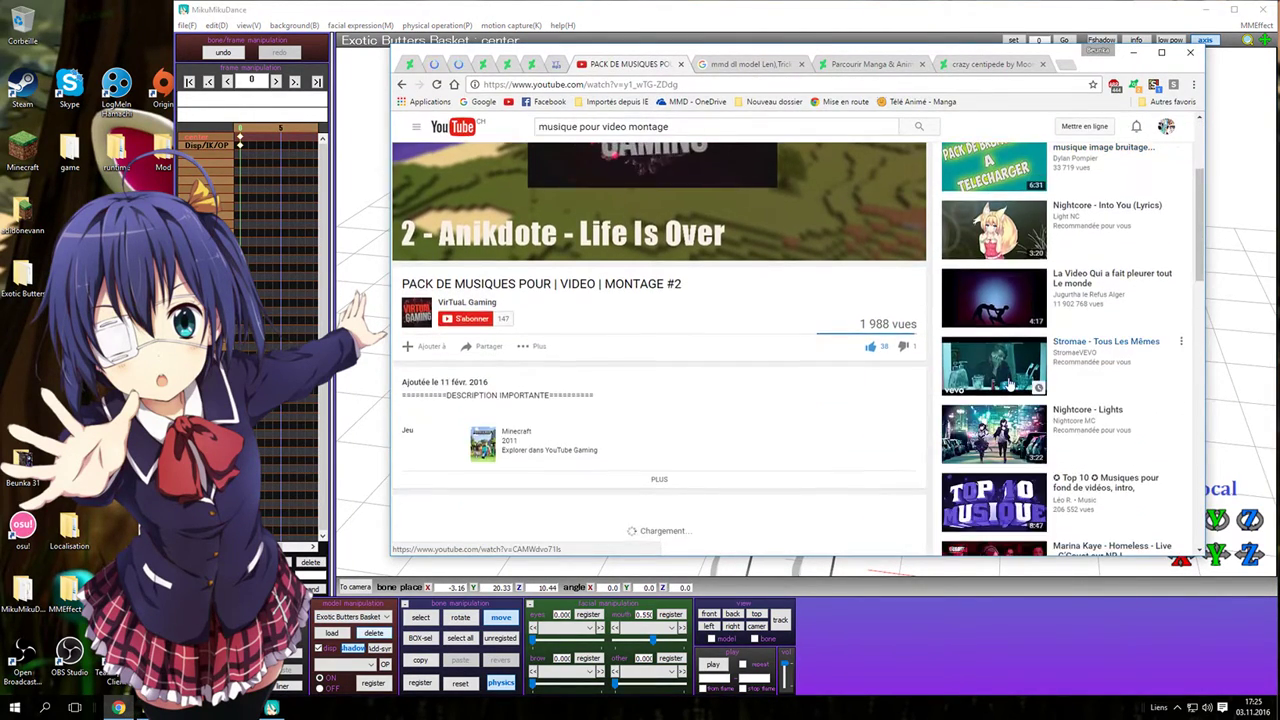
pyautogui.scroll(-5, 1010, 383)
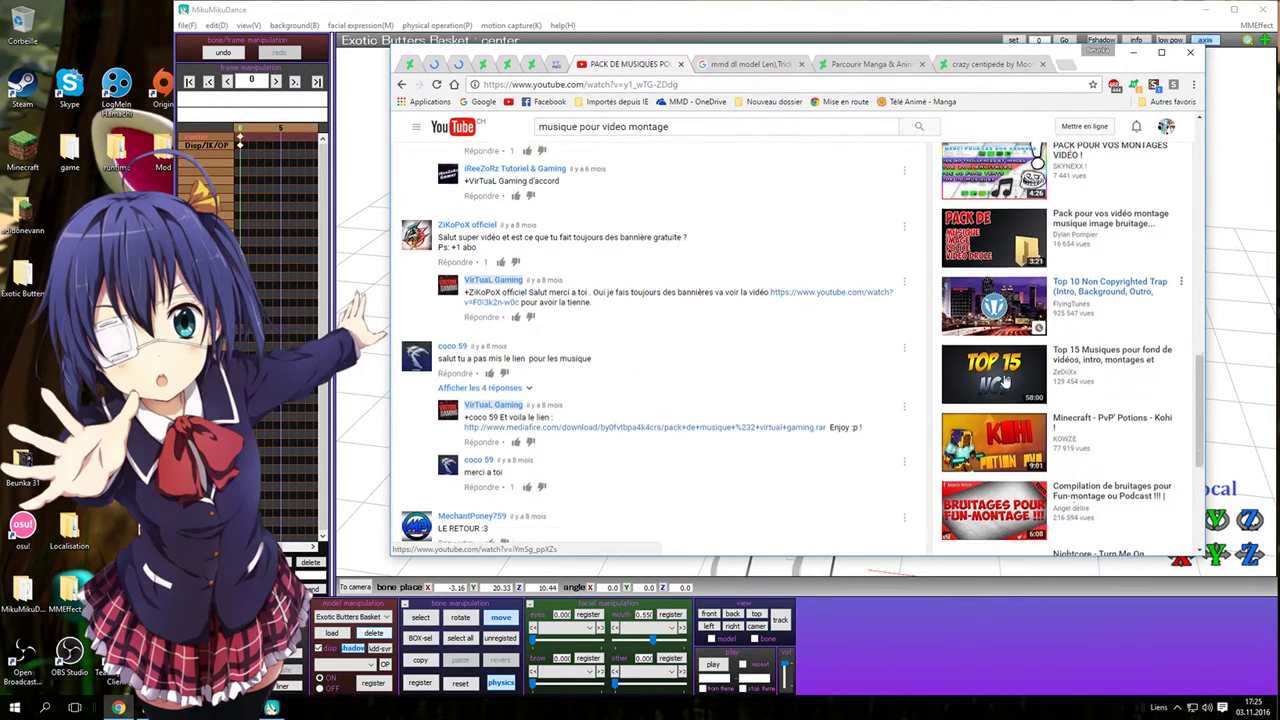
pyautogui.scroll(10, 1006, 384)
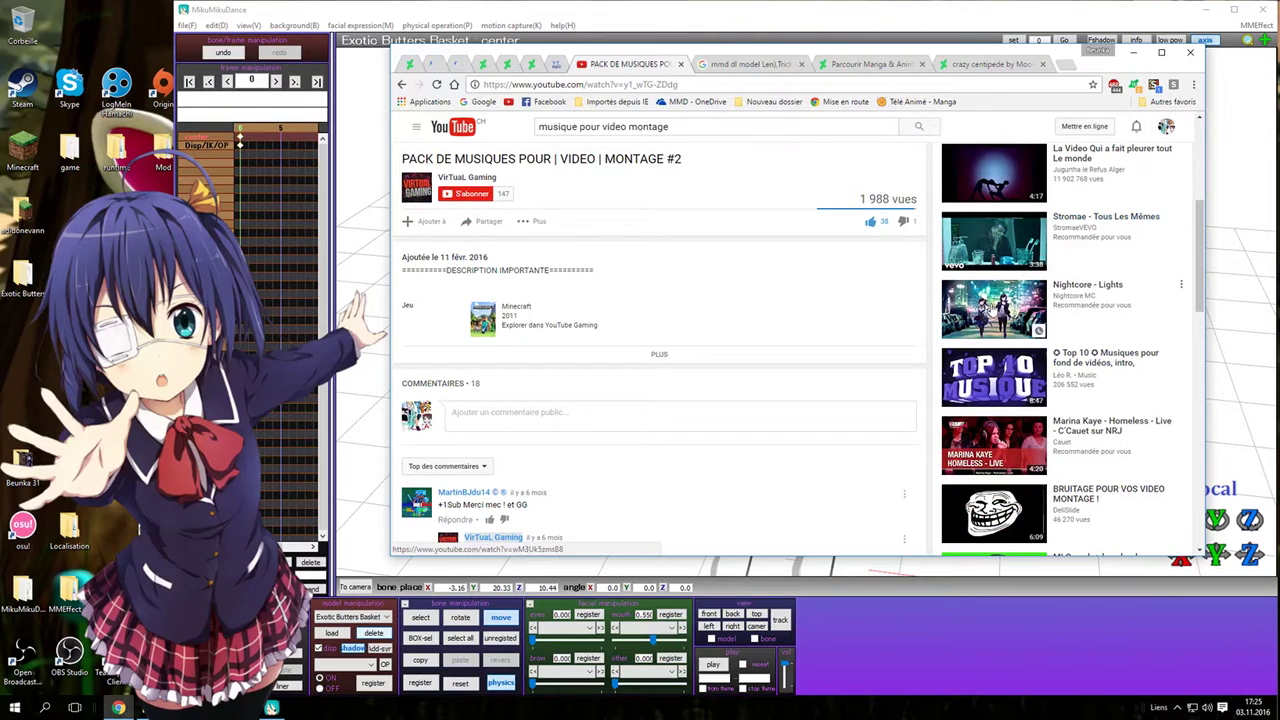
pyautogui.click(1135, 54)
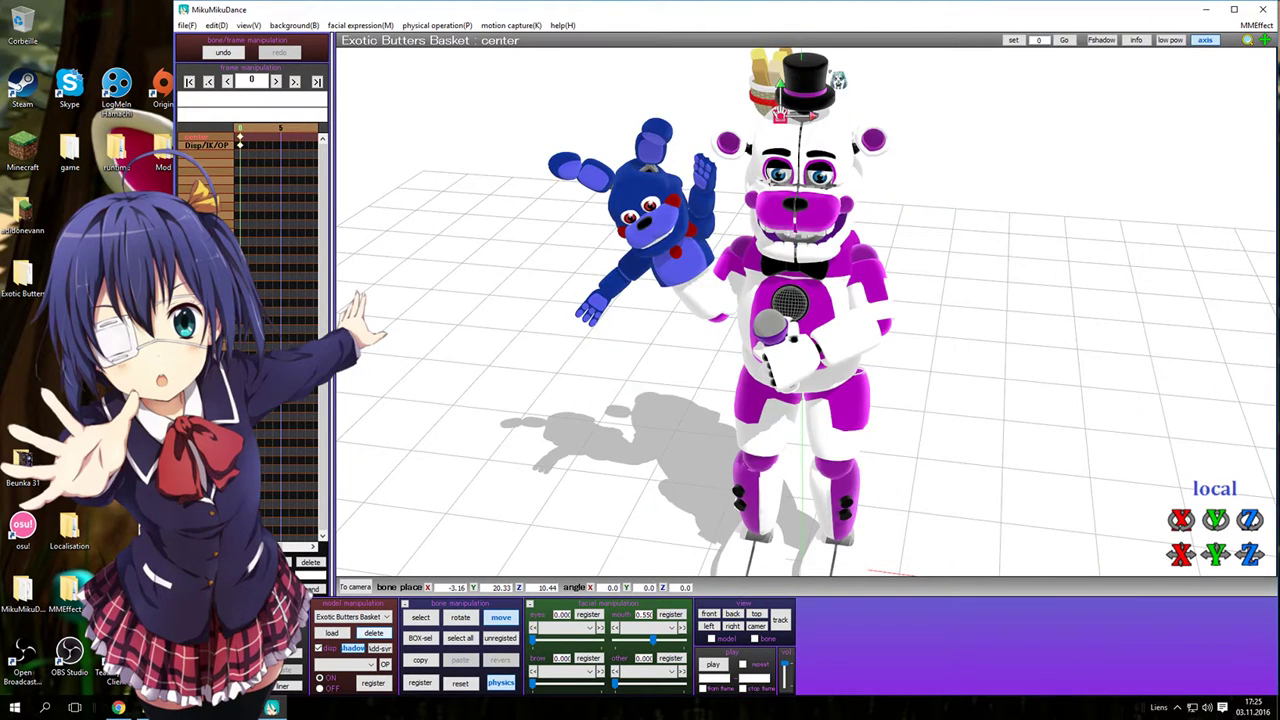
# - Move the basket's center bone to the side of Freddy opposite the puppet, at about X 5.96, Y 18.48, Z -2.63
pyautogui.moveTo(830, 70); pyautogui.dragTo(968, 70, button='right')
pyautogui.moveTo(675, 158); pyautogui.dragTo(825, 106)
pyautogui.moveTo(856, 106); pyautogui.dragTo(735, 85, button='right')
pyautogui.moveTo(812, 95); pyautogui.dragTo(940, 235)
pyautogui.scroll(5, 946, 132)
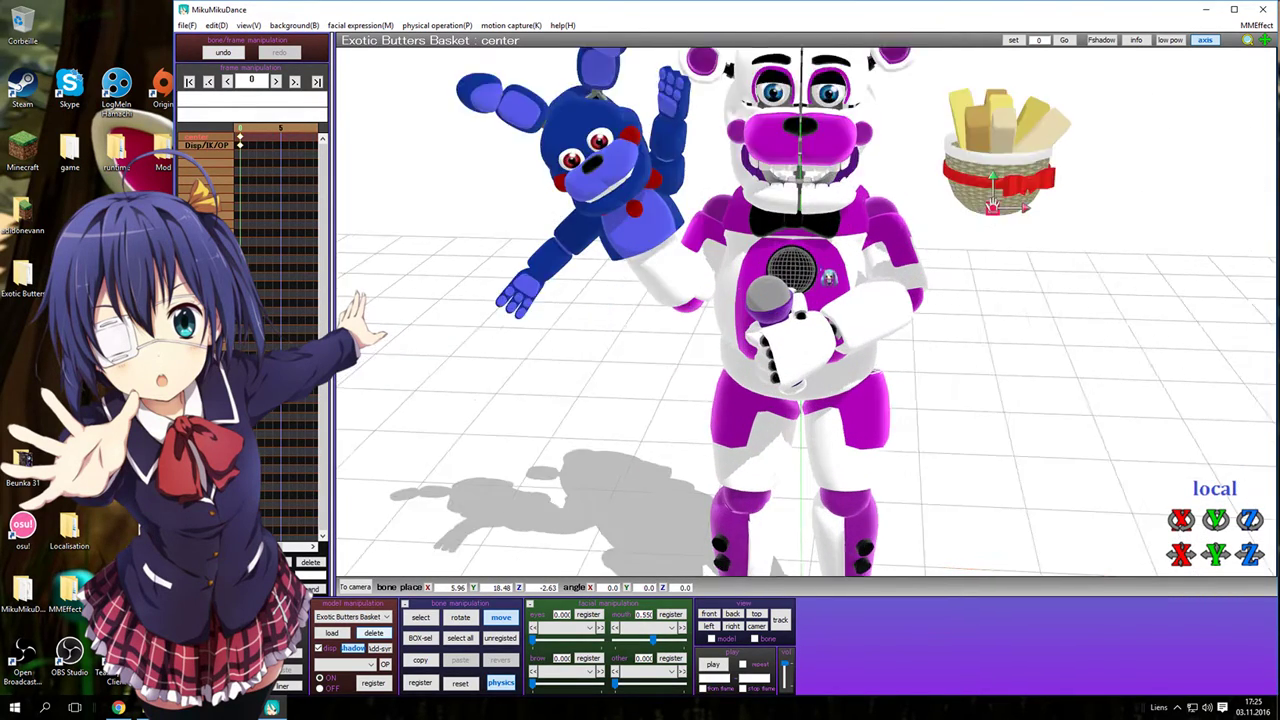
pyautogui.moveTo(815, 385); pyautogui.dragTo(844, 244, button='middle')
pyautogui.scroll(-5, 845, 195)
pyautogui.moveTo(897, 275); pyautogui.dragTo(908, 110, button='right')
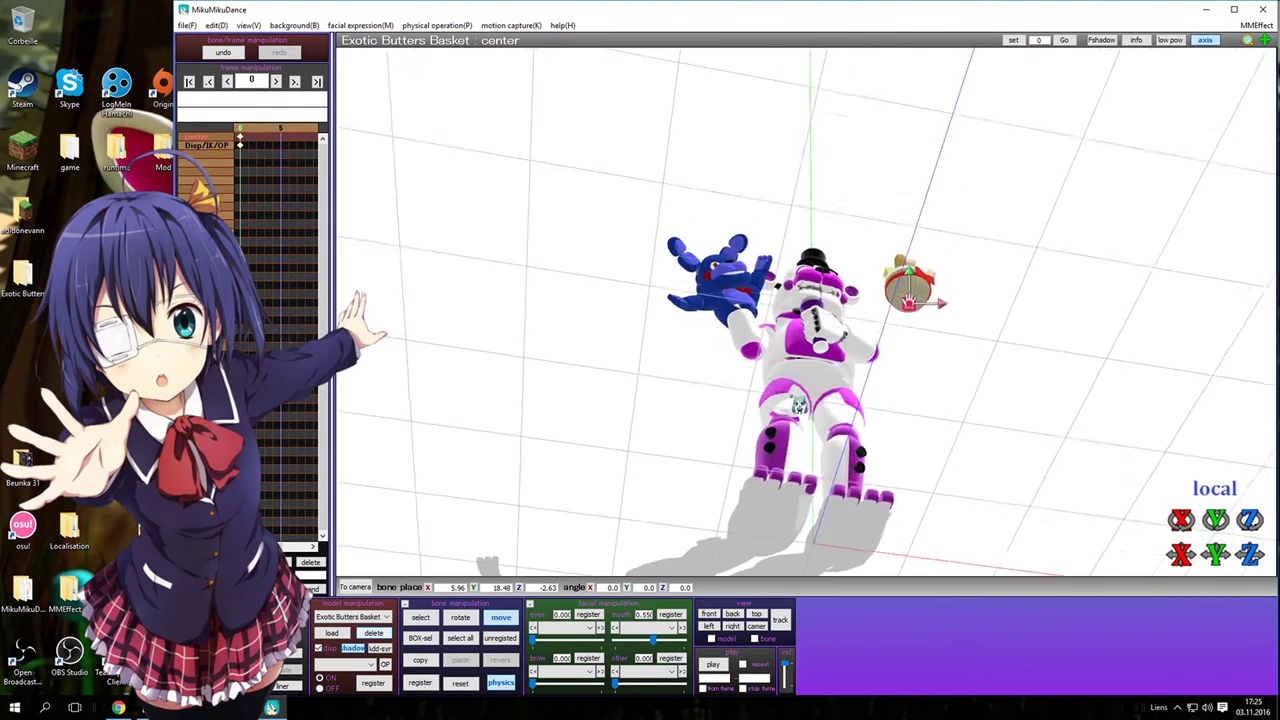
# - Load the Freddy Fazbear's Pizza model from the FreddyFazbear'sPizza folder inside the desktop's stage folder, accepting its model information
pyautogui.moveTo(800, 403); pyautogui.dragTo(786, 476, button='middle')
pyautogui.moveTo(785, 400); pyautogui.dragTo(780, 500, button='right')
pyautogui.moveTo(812, 318); pyautogui.dragTo(787, 207, button='middle')
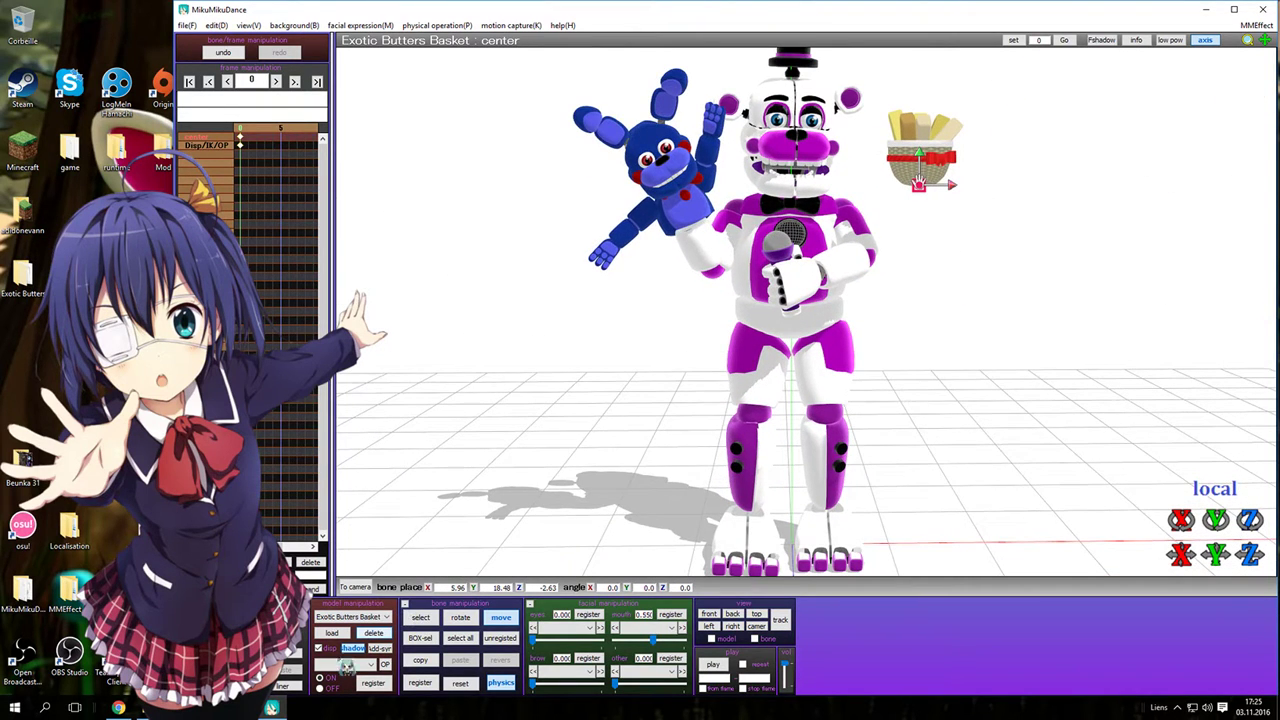
pyautogui.click(337, 634)
pyautogui.click(319, 62)
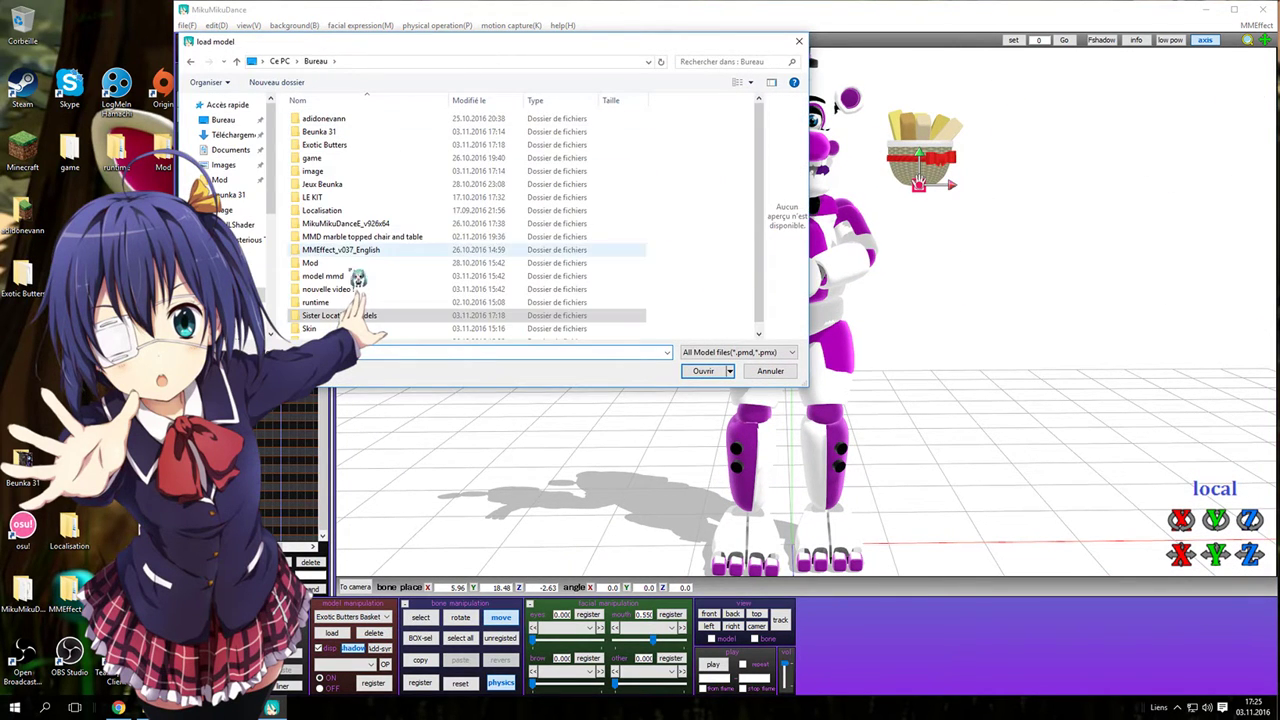
pyautogui.scroll(-2, 360, 284)
pyautogui.doubleClick(325, 332)
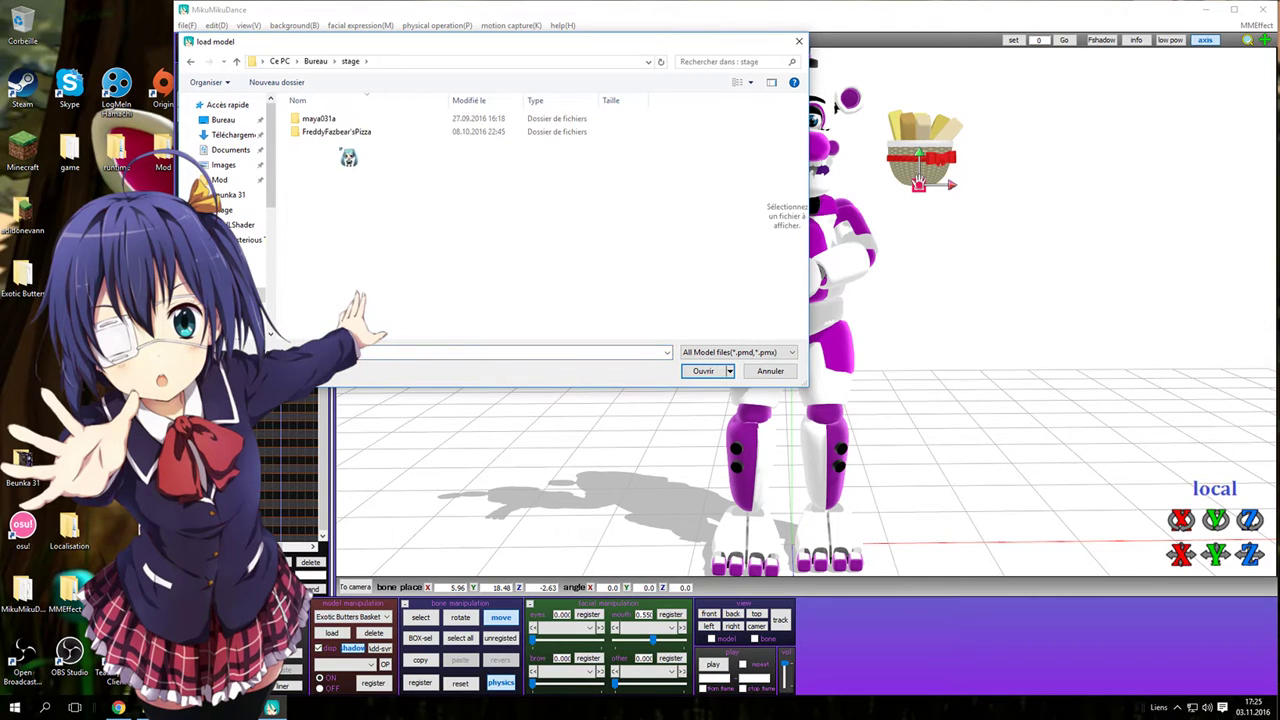
pyautogui.doubleClick(345, 130)
pyautogui.doubleClick(342, 134)
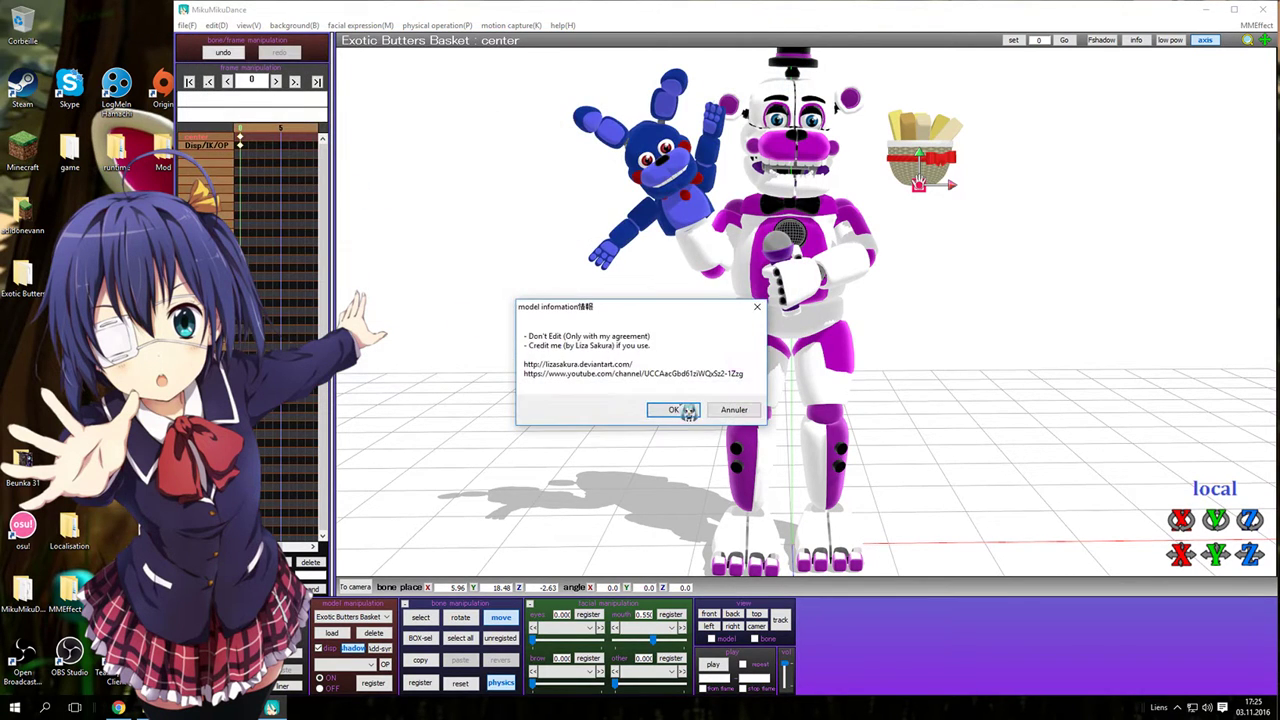
pyautogui.click(676, 408)
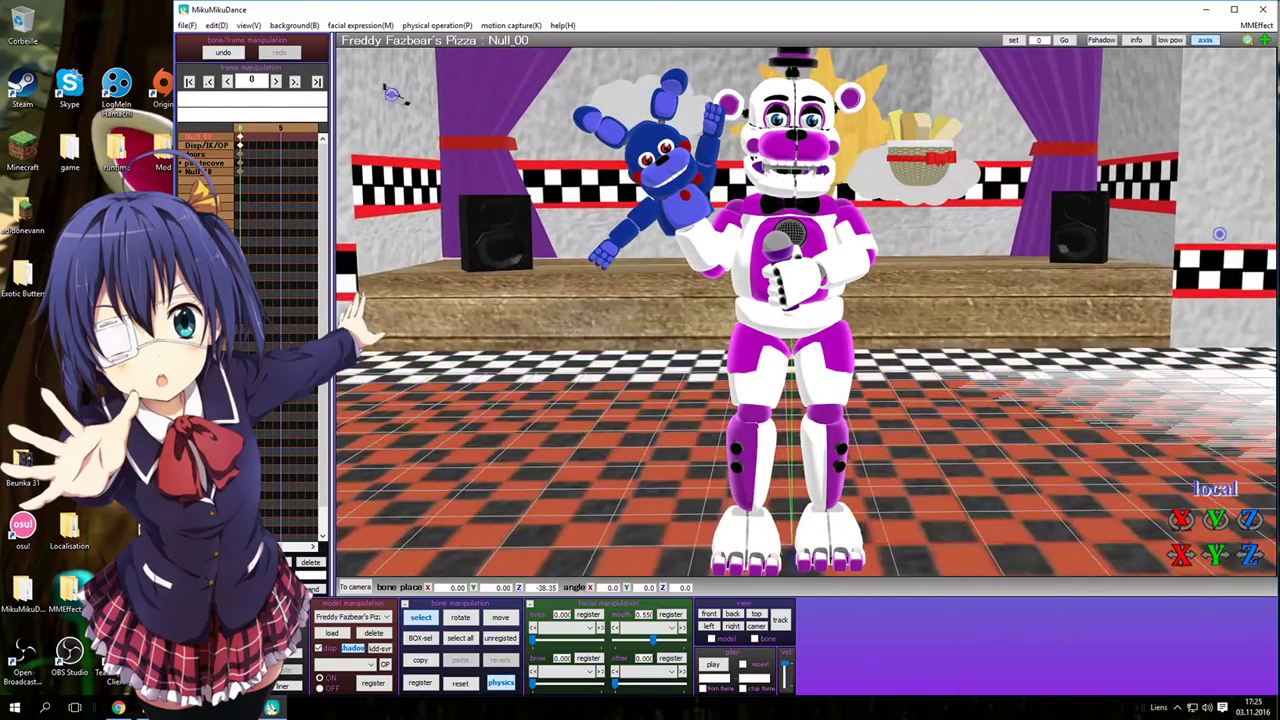
# - Shift the pizzeria's Null_00 bone along Z to about -96.45 so the show stage sits behind Freddy, and hide the coordinate axes
pyautogui.moveTo(1250, 555); pyautogui.dragTo(1250, 600)
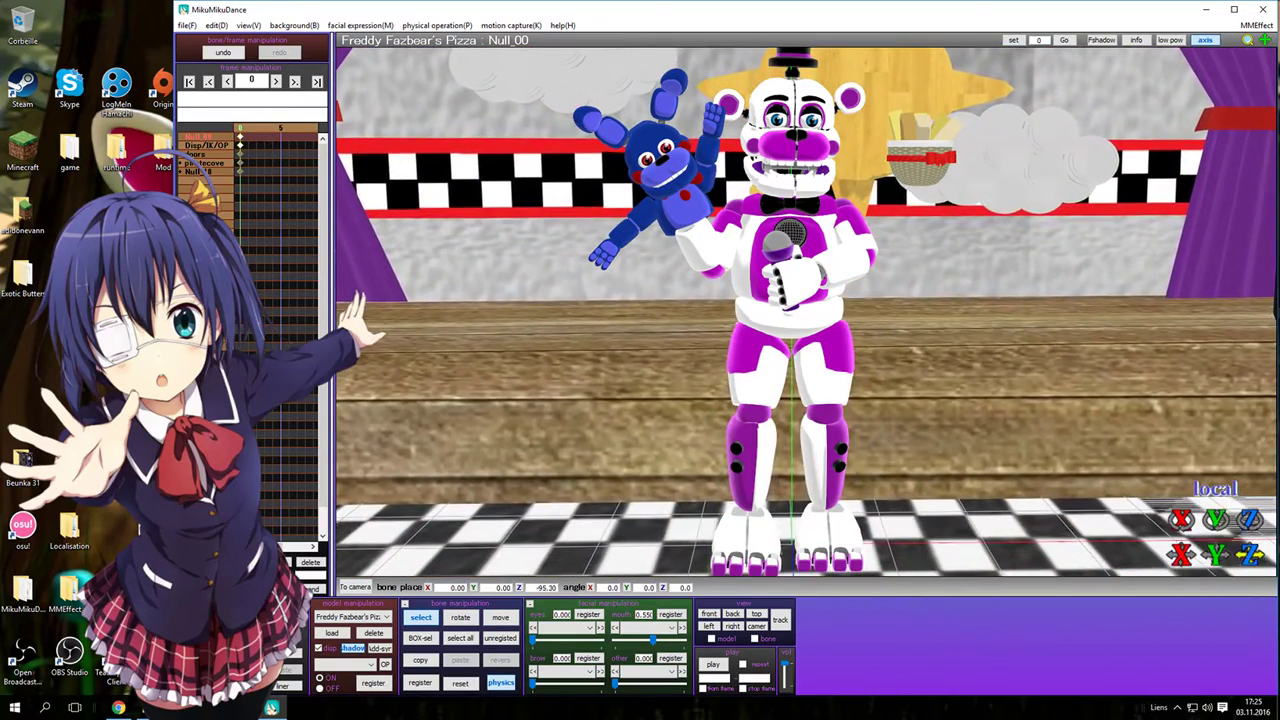
pyautogui.click(1204, 42)
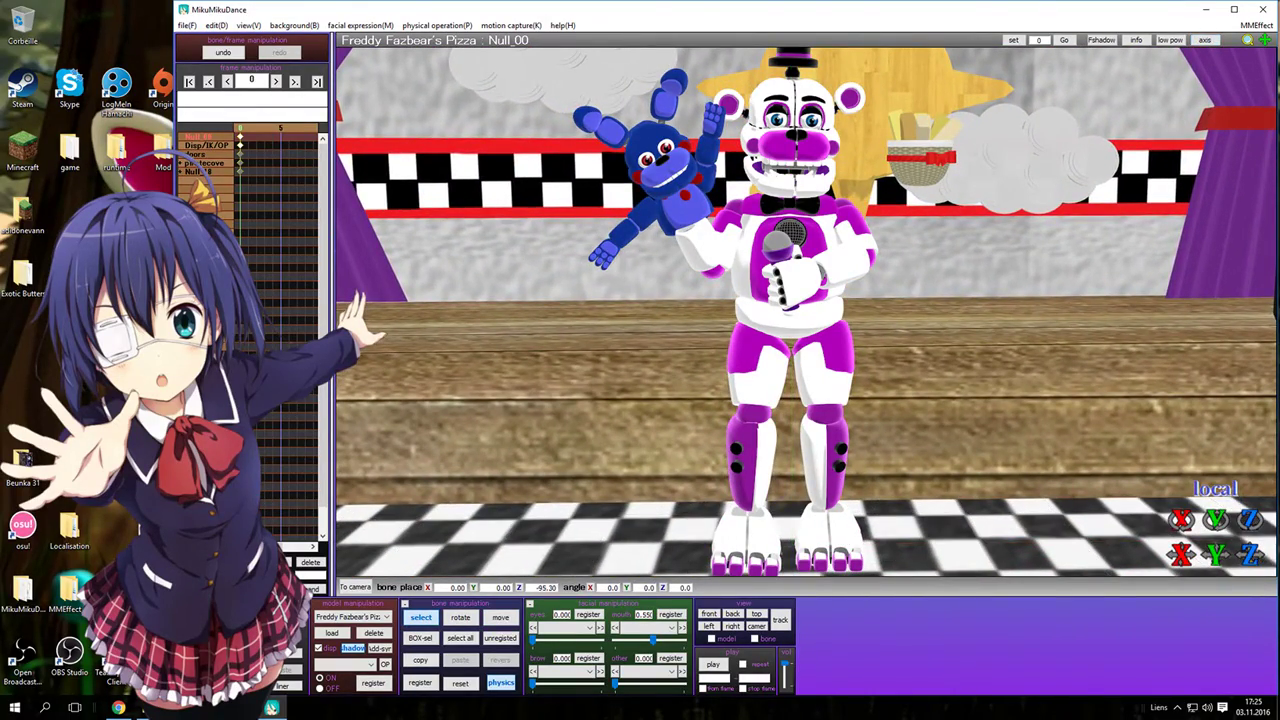
pyautogui.moveTo(1250, 555); pyautogui.dragTo(1250, 560)
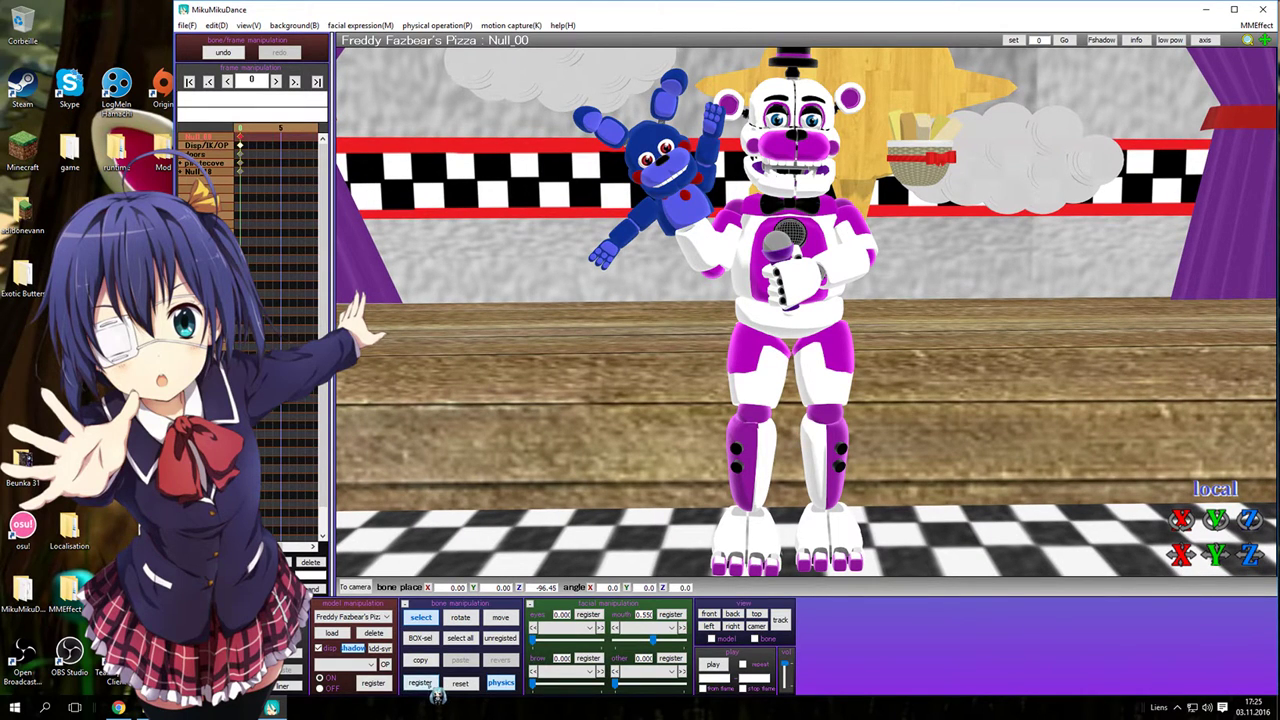
# - Switch to the Exotic Butters Basket model and move its center bone back over the wooden stage, at about X 4.88, Y 13.80, Z 7.18
pyautogui.click(364, 618)
pyautogui.click(363, 649)
pyautogui.click(354, 618)
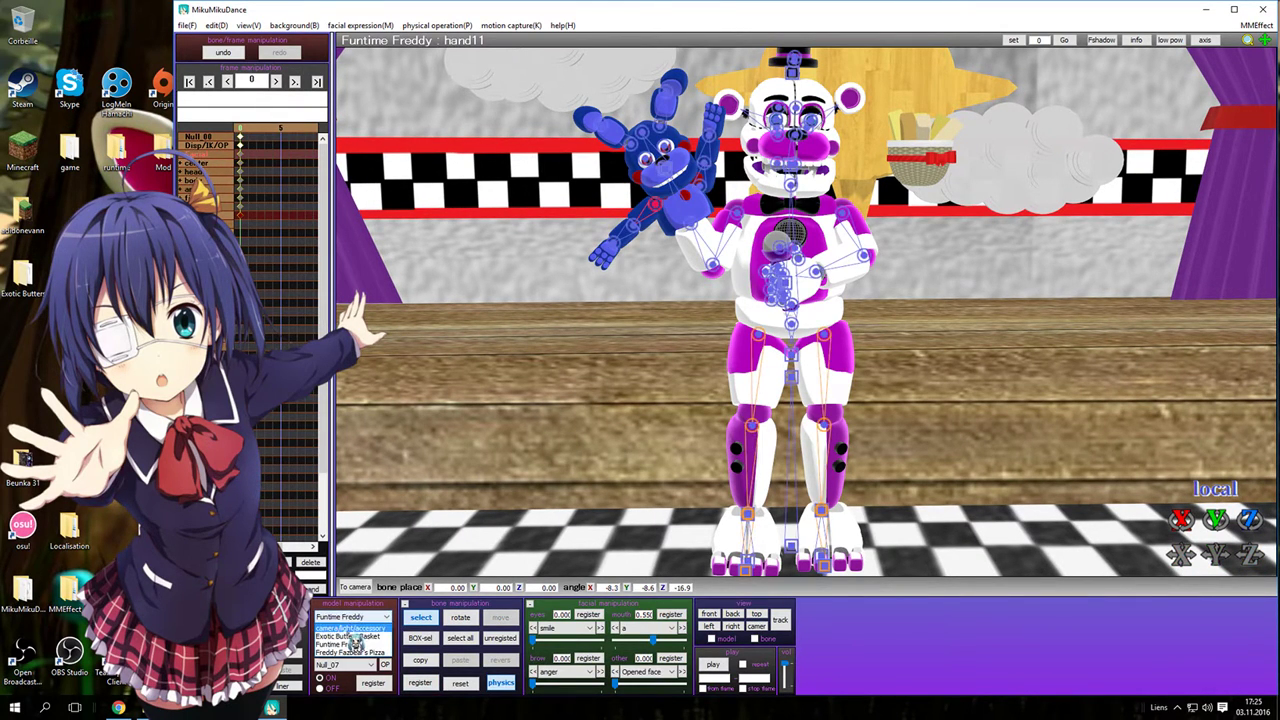
pyautogui.click(355, 640)
pyautogui.click(507, 620)
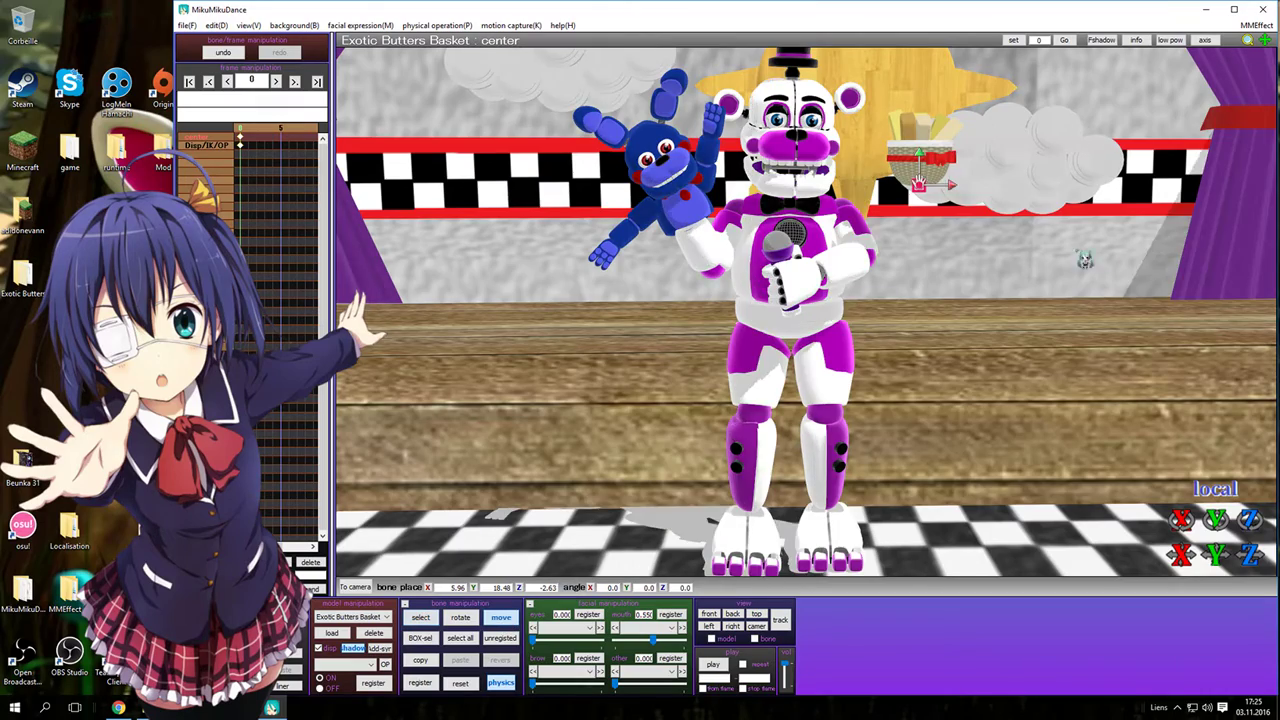
pyautogui.moveTo(1008, 251); pyautogui.dragTo(862, 248, button='right')
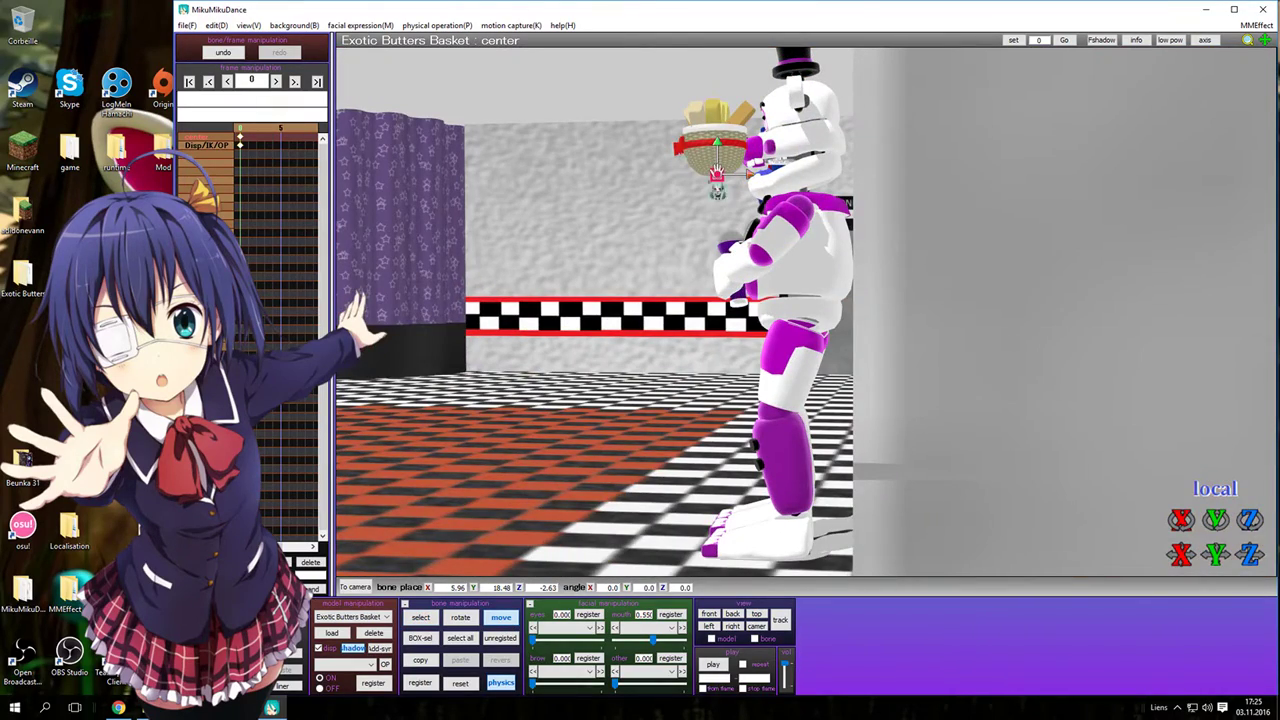
pyautogui.moveTo(718, 173); pyautogui.dragTo(934, 276)
pyautogui.moveTo(690, 212); pyautogui.dragTo(782, 235, button='right')
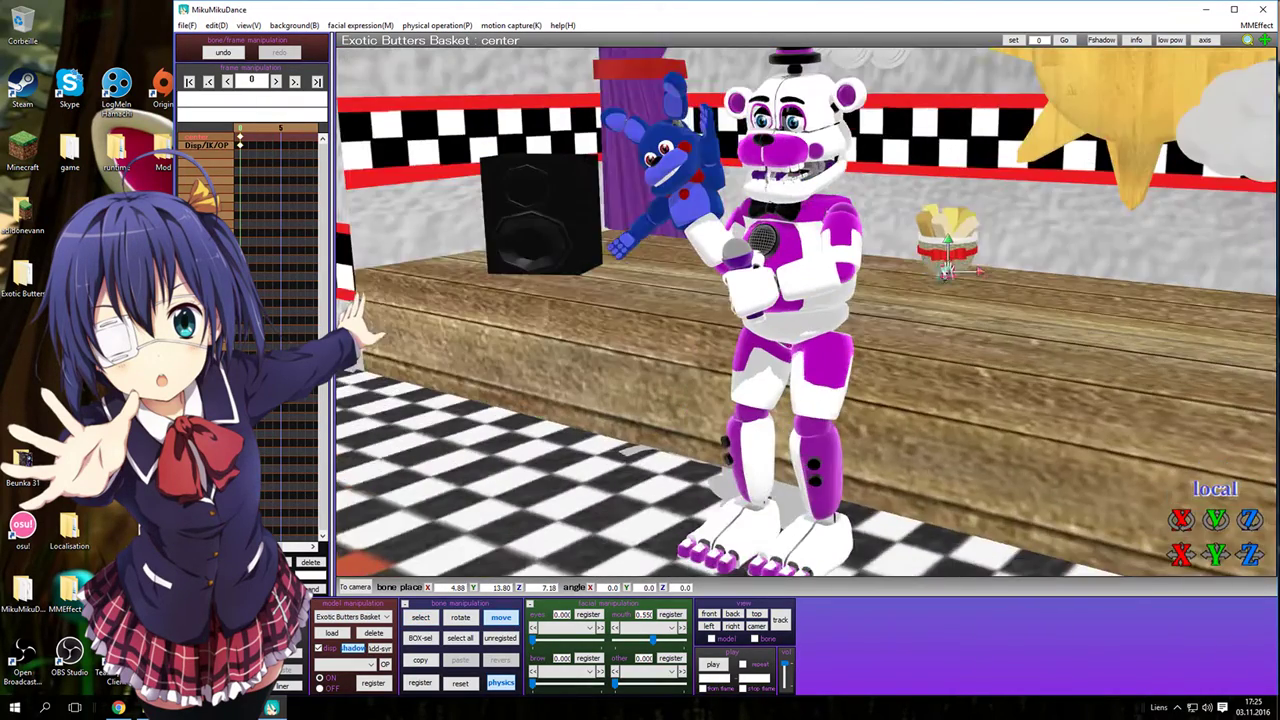
# - Lower the basket's center bone onto the wooden stage's surface near its front edge, at about X 5.65, Y 9.27, Z 7.40
pyautogui.scroll(3, 782, 235)
pyautogui.moveTo(960, 340); pyautogui.dragTo(788, 369, button='middle')
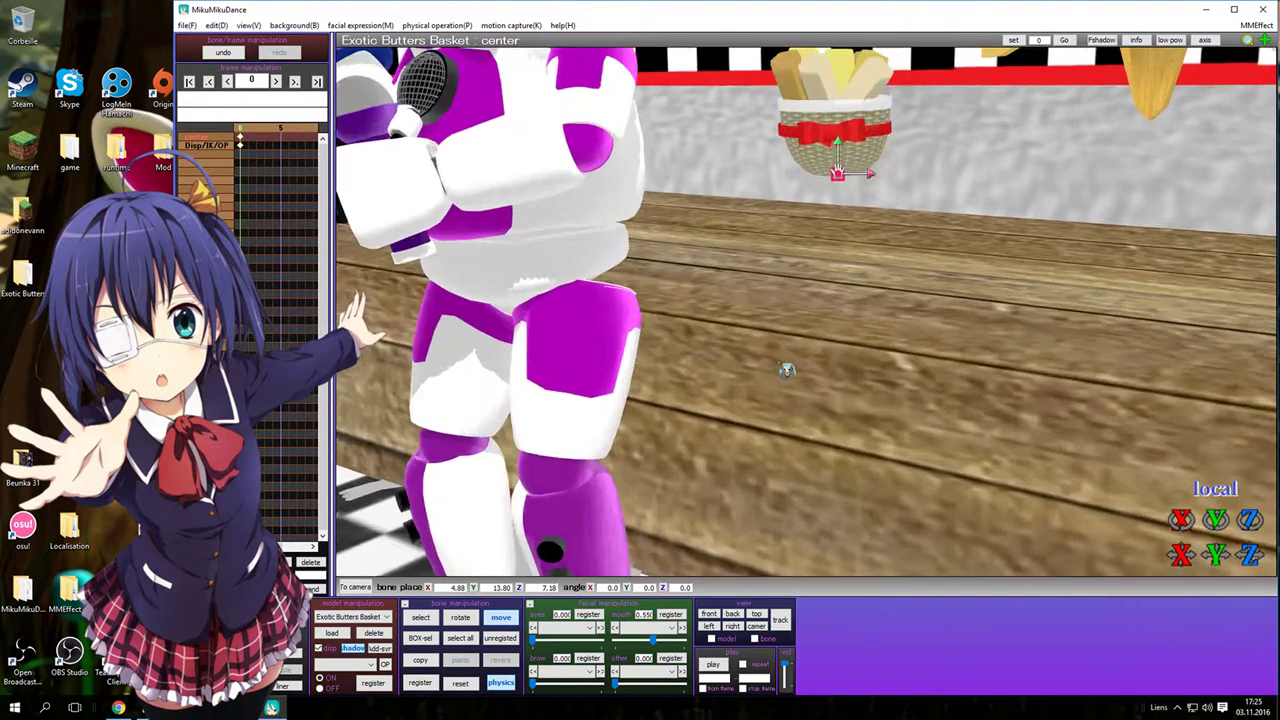
pyautogui.scroll(5, 788, 369)
pyautogui.scroll(-5, 826, 153)
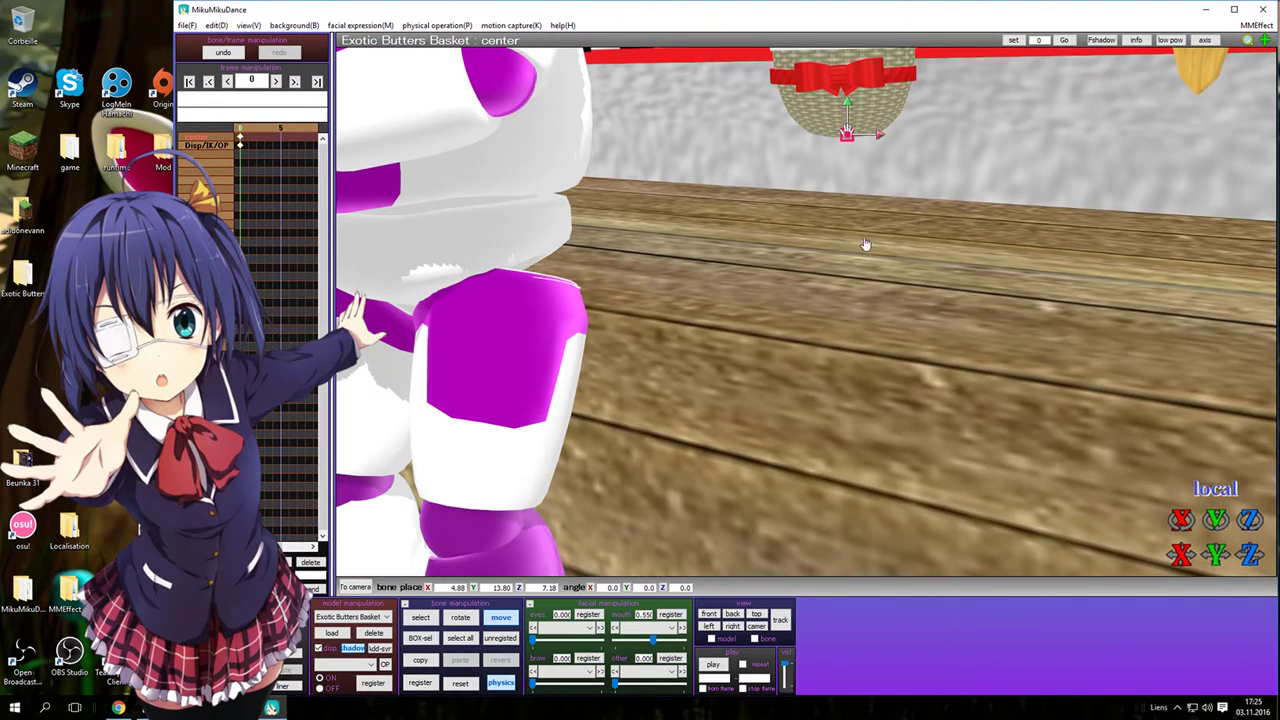
pyautogui.moveTo(862, 169); pyautogui.dragTo(875, 300)
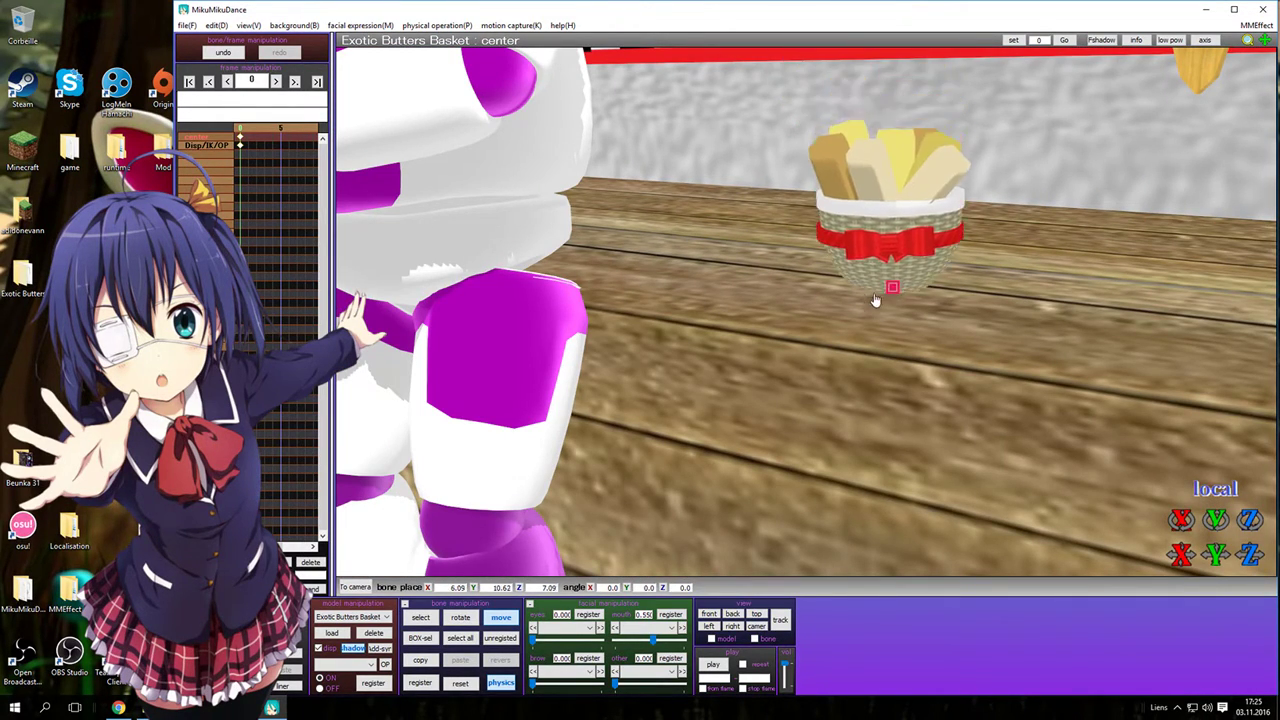
pyautogui.moveTo(854, 327); pyautogui.dragTo(874, 271, button='right')
pyautogui.moveTo(816, 360); pyautogui.dragTo(816, 343, button='right')
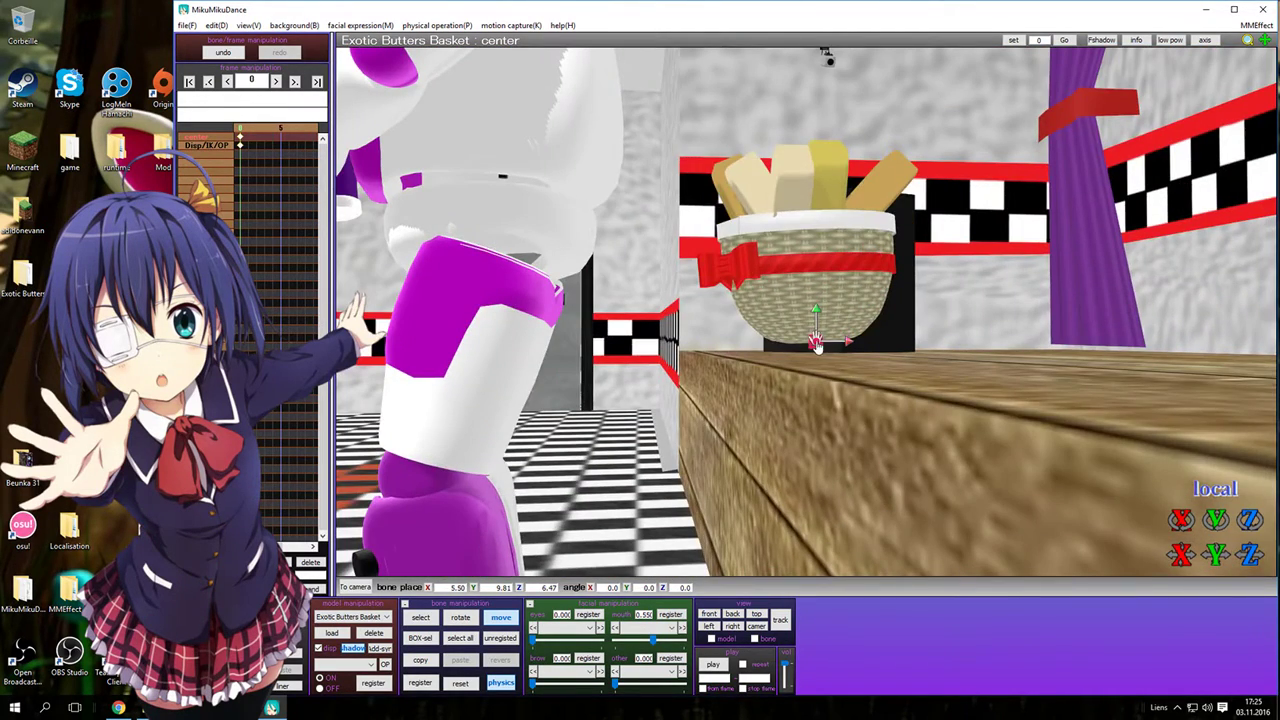
pyautogui.moveTo(843, 364); pyautogui.dragTo(857, 379)
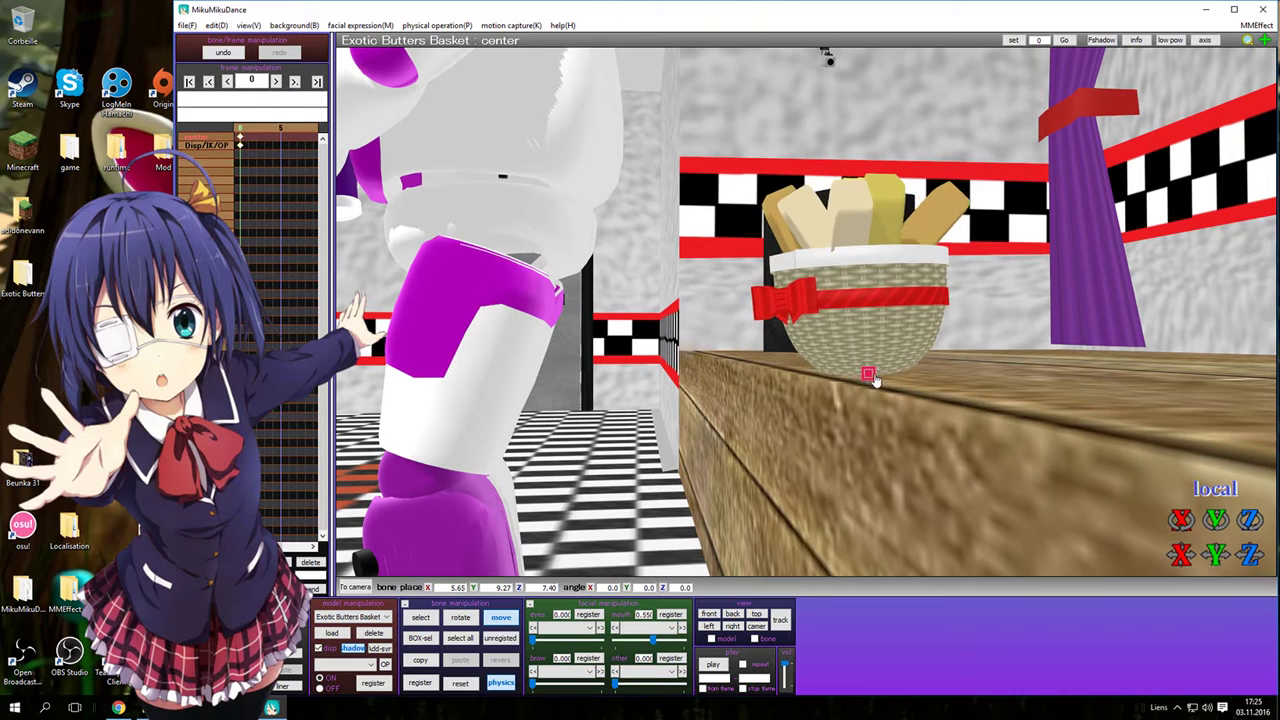